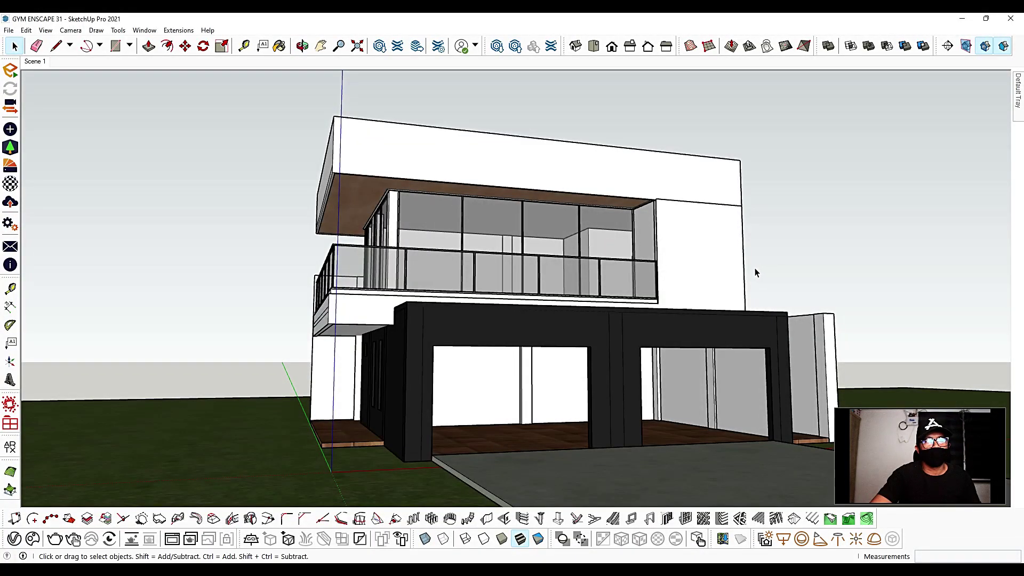
Step: Launch the Enscape live render from a front corner view of the house and arrange it beside the modeling window
{"action": "middle_click_drag", "start_coordinate": [754, 273], "coordinate": [589, 277]}
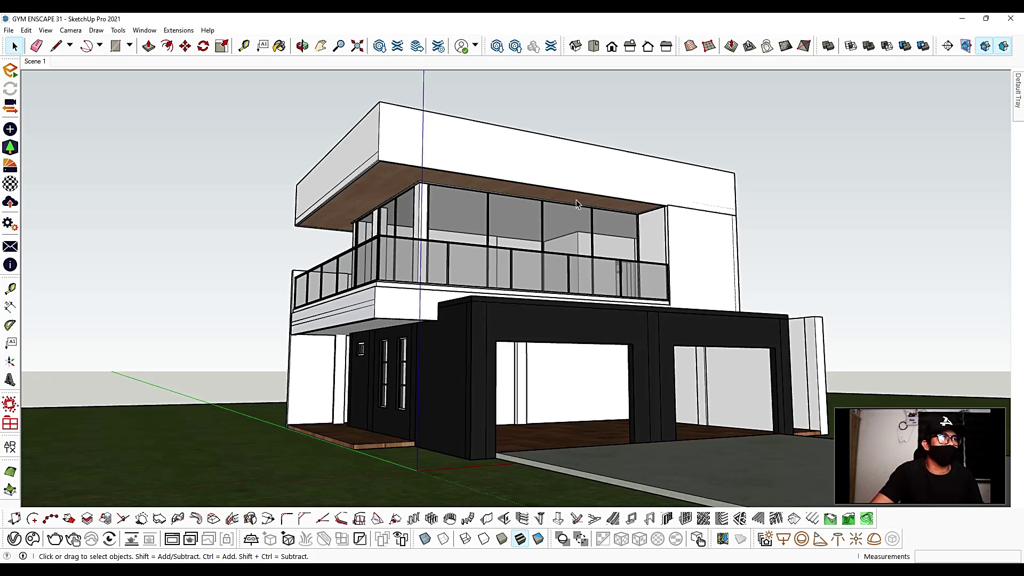
{"action": "middle_click_drag", "start_coordinate": [576, 203], "coordinate": [640, 251]}
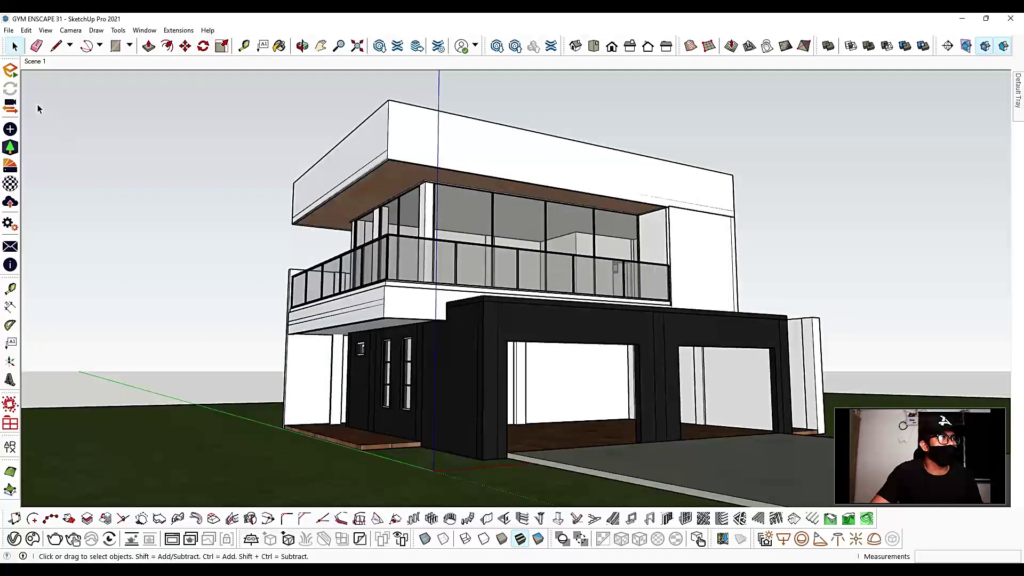
{"action": "left_click", "coordinate": [10, 70]}
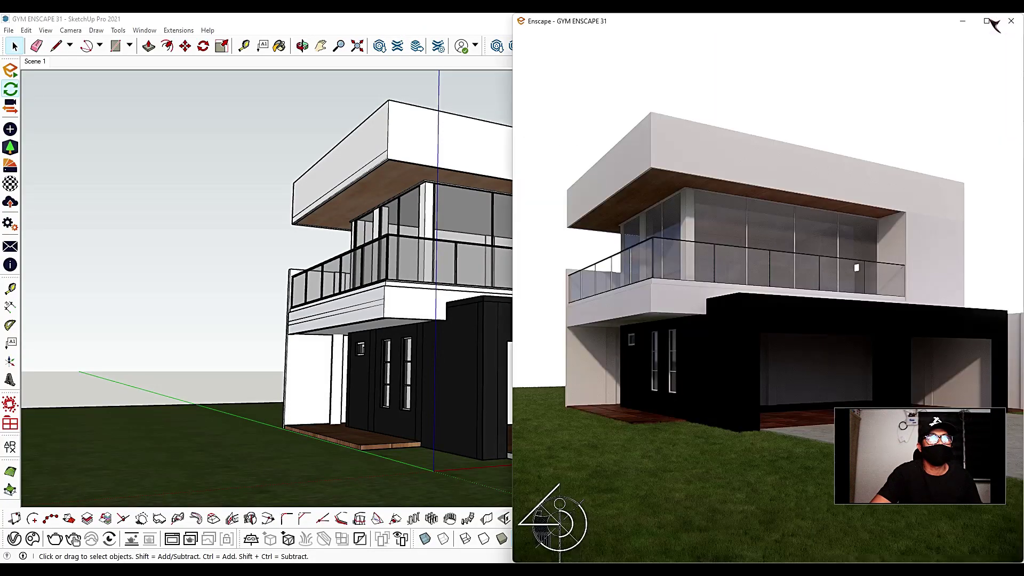
{"action": "left_click", "coordinate": [989, 20]}
{"action": "left_click", "coordinate": [987, 21]}
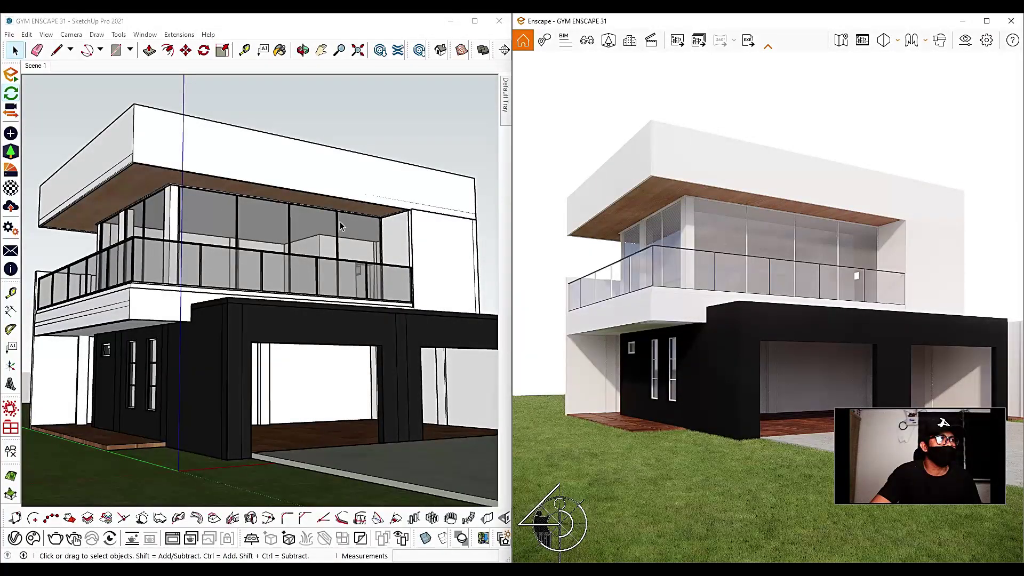
Step: Synchronize the Enscape camera with the SketchUp view and test it by navigating around the house
{"action": "mouse_move", "coordinate": [340, 226]}
{"action": "middle_mouse_down"}
{"action": "mouse_move", "coordinate": [345, 257]}
{"action": "mouse_move", "coordinate": [348, 239]}
{"action": "mouse_move", "coordinate": [262, 213]}
{"action": "mouse_move", "coordinate": [260, 195]}
{"action": "middle_mouse_up"}
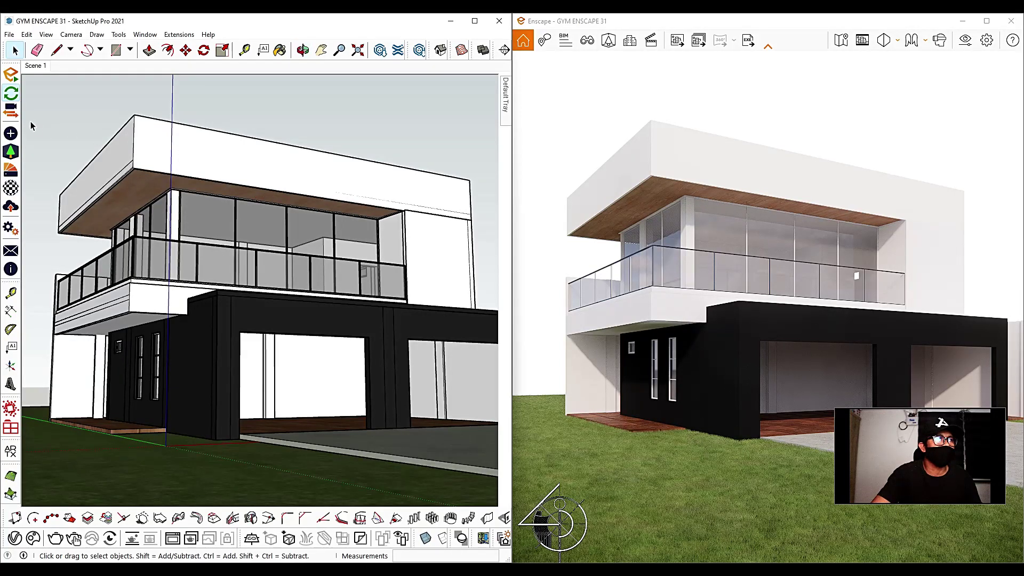
{"action": "left_click", "coordinate": [12, 111]}
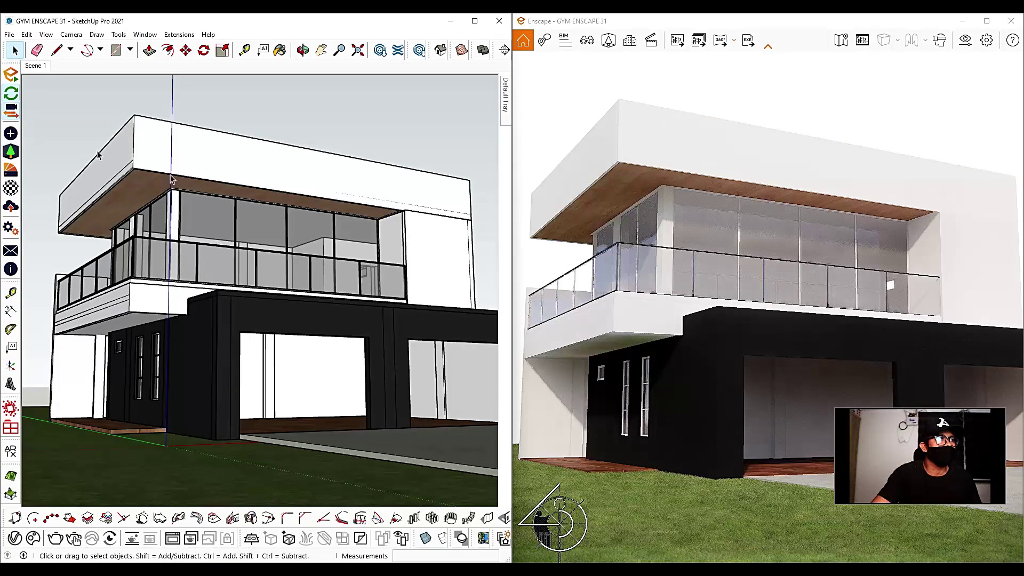
{"action": "mouse_move", "coordinate": [296, 265]}
{"action": "middle_mouse_down"}
{"action": "mouse_move", "coordinate": [267, 274]}
{"action": "mouse_move", "coordinate": [176, 269]}
{"action": "mouse_move", "coordinate": [102, 316]}
{"action": "mouse_move", "coordinate": [273, 264]}
{"action": "middle_mouse_up"}
{"action": "scroll", "coordinate": [238, 271], "scroll_direction": "down", "scroll_amount": 6}
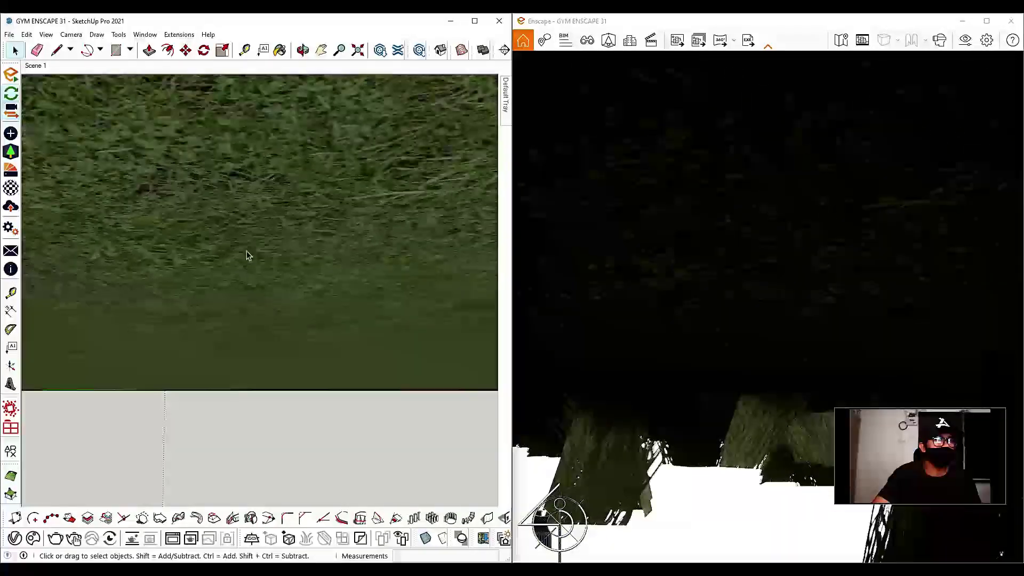
{"action": "scroll", "coordinate": [247, 232], "scroll_direction": "up", "scroll_amount": 6}
{"action": "mouse_move", "coordinate": [250, 245]}
{"action": "middle_mouse_down"}
{"action": "mouse_move", "coordinate": [242, 282]}
{"action": "mouse_move", "coordinate": [201, 336]}
{"action": "mouse_move", "coordinate": [128, 348]}
{"action": "mouse_move", "coordinate": [190, 327]}
{"action": "mouse_move", "coordinate": [209, 265]}
{"action": "middle_mouse_up"}
{"action": "scroll", "coordinate": [249, 272], "scroll_direction": "down", "scroll_amount": 3}
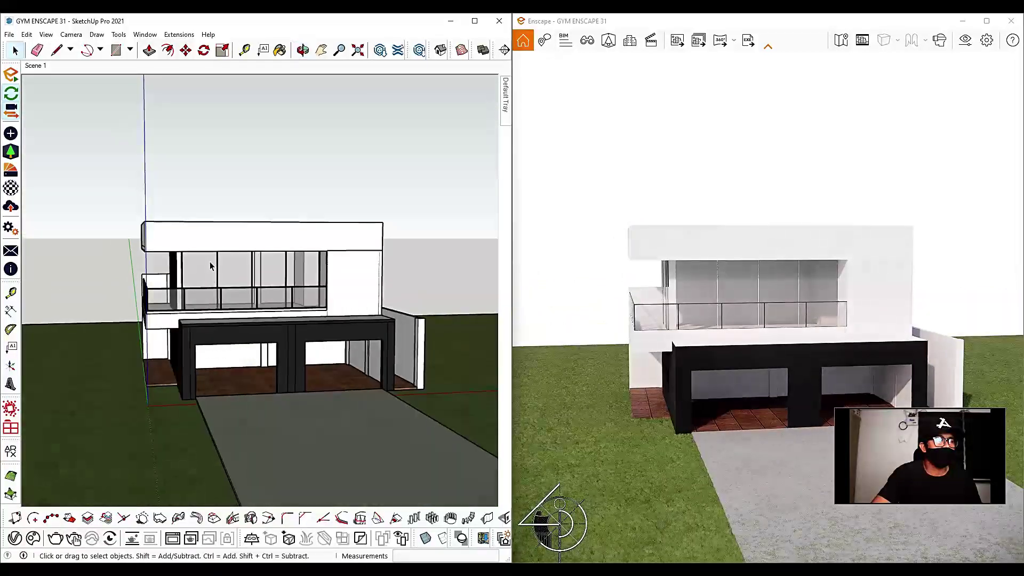
Step: Open the Enscape asset library and look through its asset categories
{"action": "left_click", "coordinate": [11, 152]}
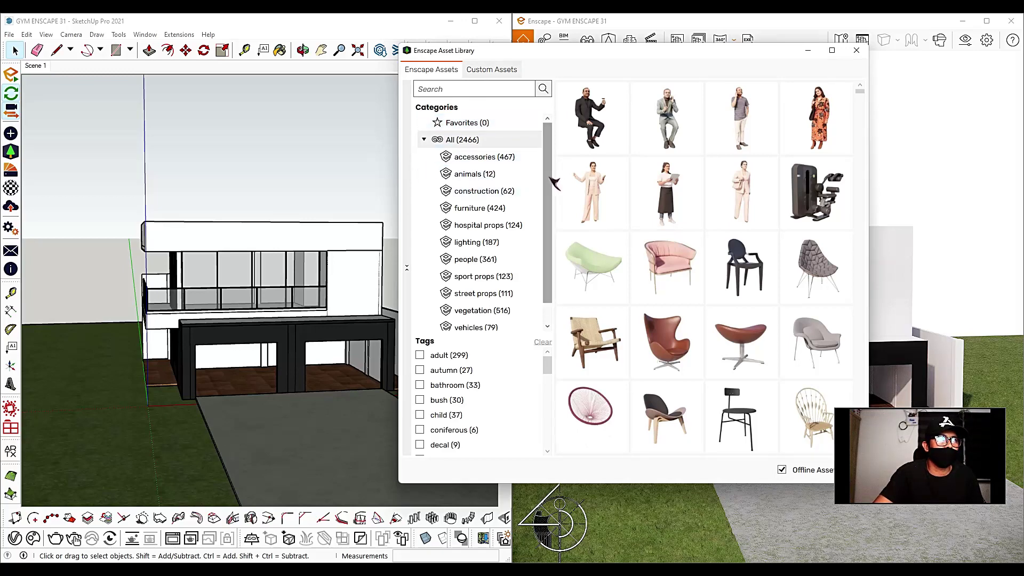
{"action": "left_click_drag", "start_coordinate": [551, 181], "coordinate": [551, 202]}
{"action": "scroll", "coordinate": [550, 184], "scroll_direction": "up", "scroll_amount": 2}
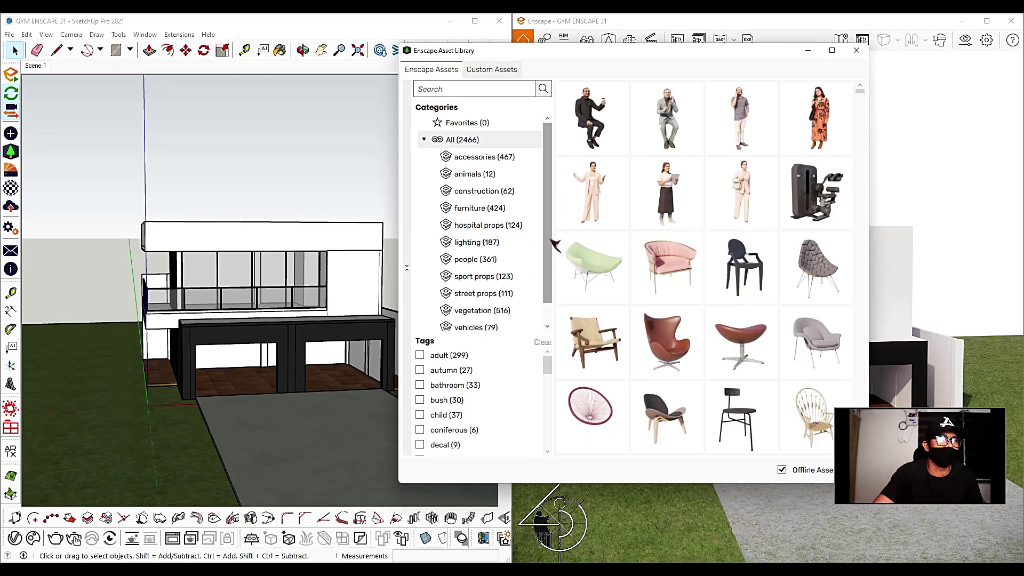
{"action": "scroll", "coordinate": [550, 239], "scroll_direction": "down", "scroll_amount": 1}
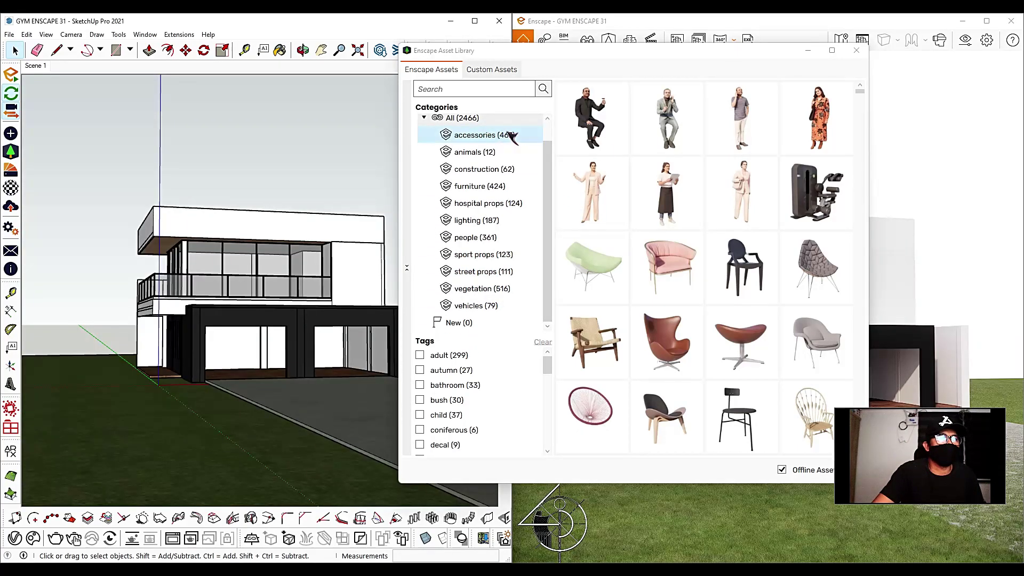
{"action": "mouse_move", "coordinate": [629, 211]}
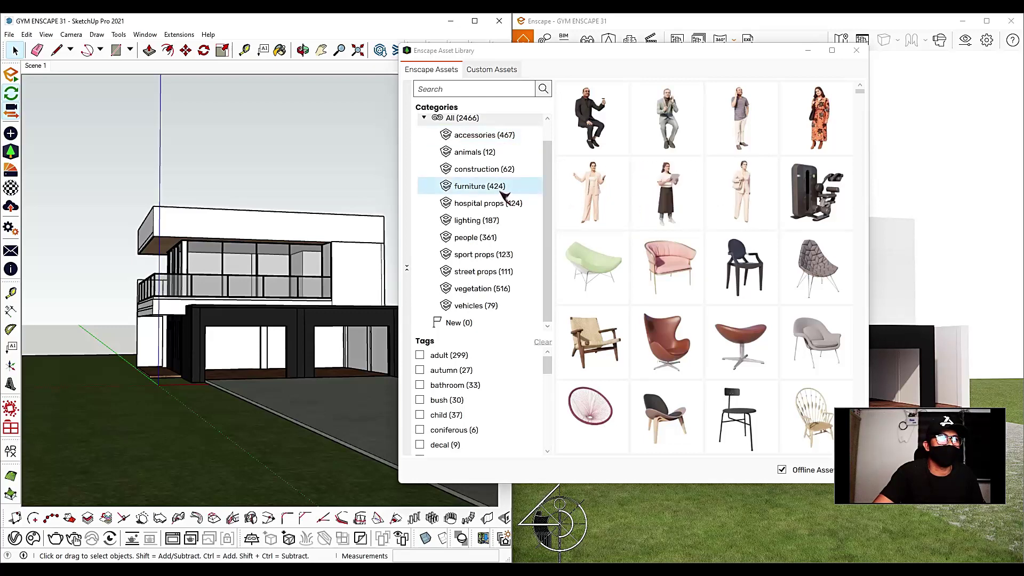
Step: Browse the furniture assets and choose Beer Table 01 for placement
{"action": "left_click", "coordinate": [476, 185]}
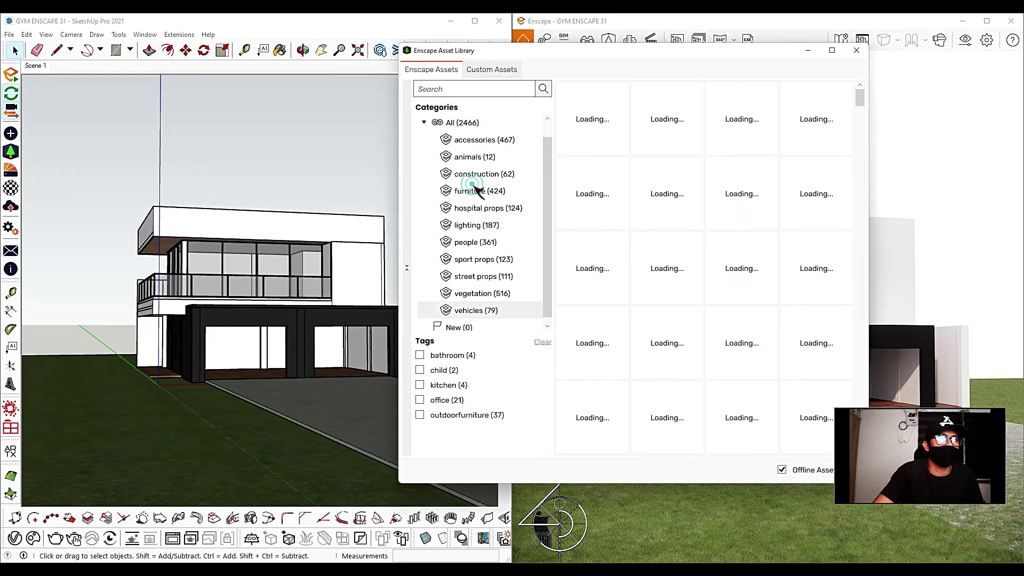
{"action": "mouse_move", "coordinate": [718, 223]}
{"action": "scroll", "coordinate": [723, 228], "scroll_direction": "down", "scroll_amount": 6}
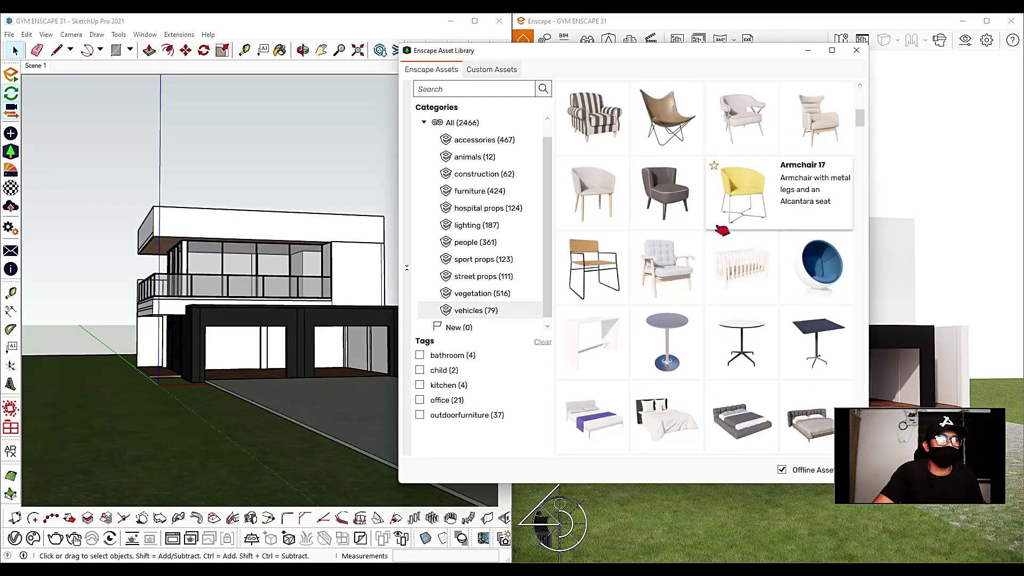
{"action": "scroll", "coordinate": [723, 229], "scroll_direction": "down", "scroll_amount": 1}
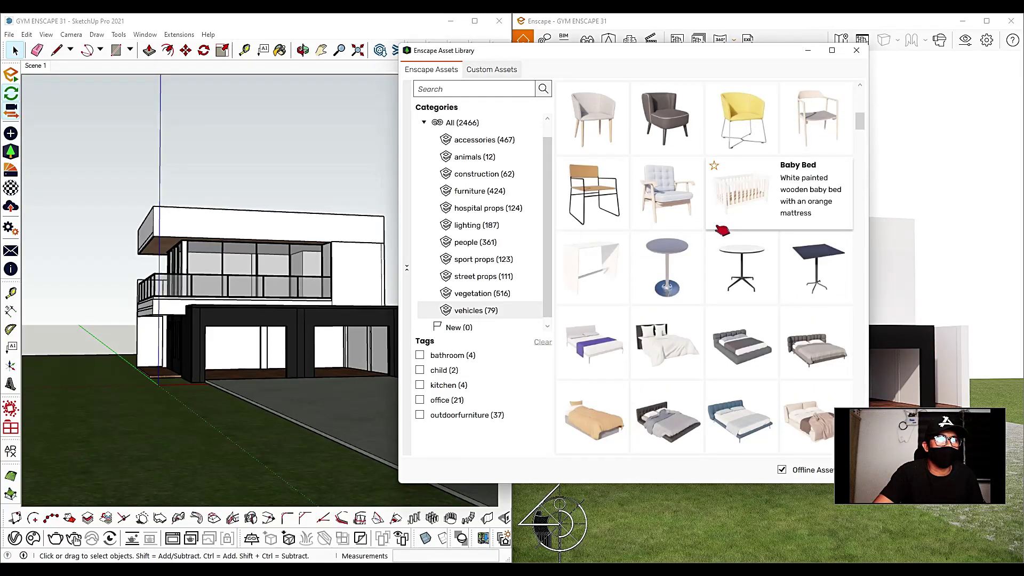
{"action": "scroll", "coordinate": [722, 230], "scroll_direction": "down", "scroll_amount": 2}
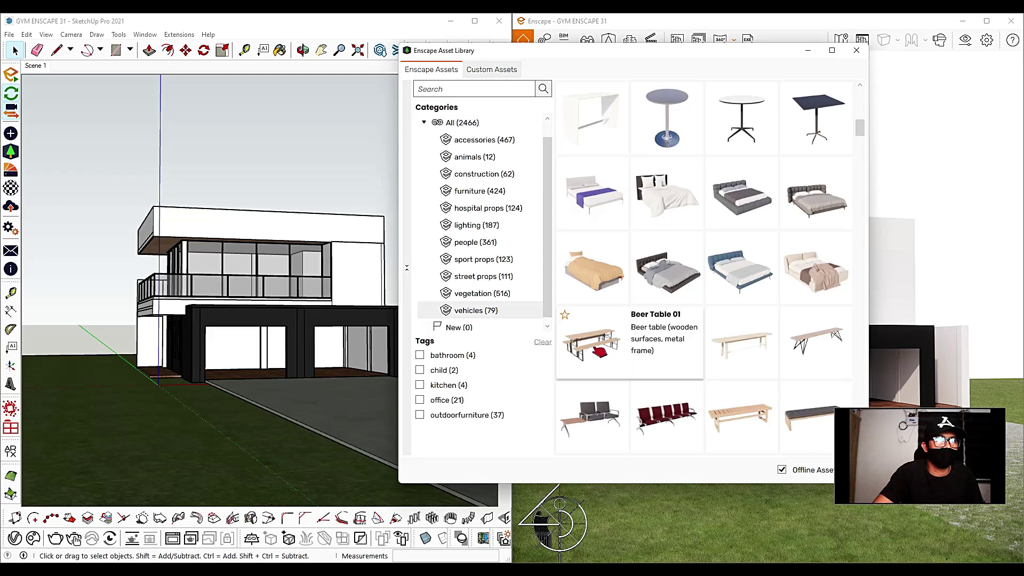
{"action": "scroll", "coordinate": [704, 339], "scroll_direction": "down", "scroll_amount": 1}
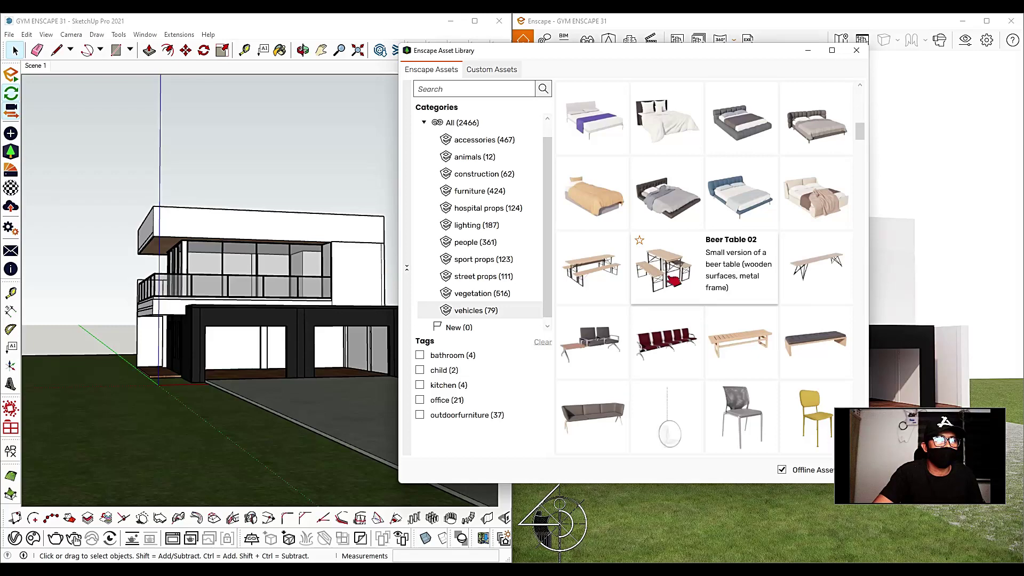
{"action": "scroll", "coordinate": [670, 279], "scroll_direction": "down", "scroll_amount": 2}
{"action": "scroll", "coordinate": [670, 280], "scroll_direction": "up", "scroll_amount": 2}
{"action": "left_click", "coordinate": [603, 274]}
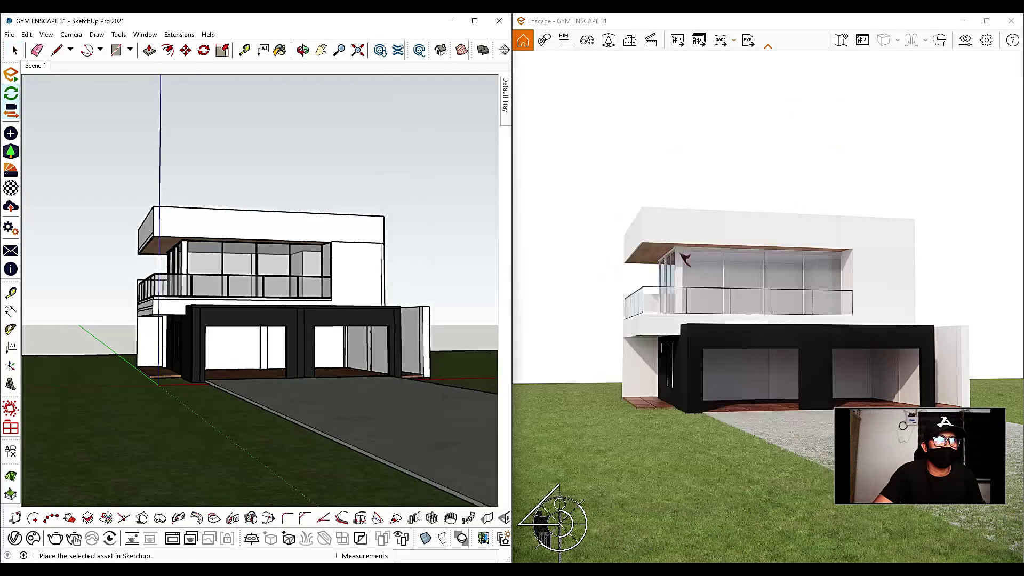
Step: Place one beer table on the lawn beside the house's side terrace and end the placement
{"action": "middle_click_drag", "start_coordinate": [331, 392], "coordinate": [235, 401]}
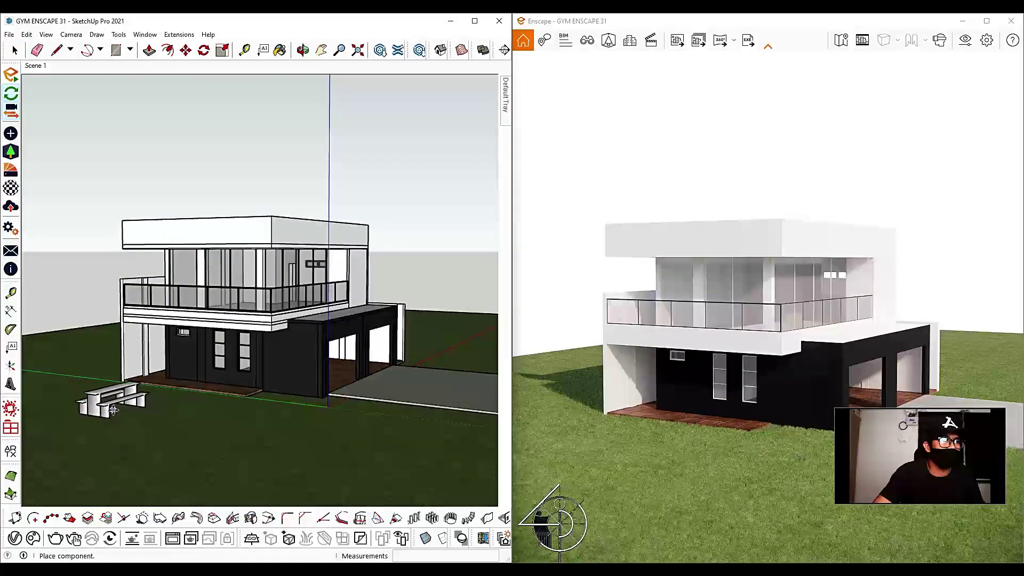
{"action": "left_click", "coordinate": [113, 412]}
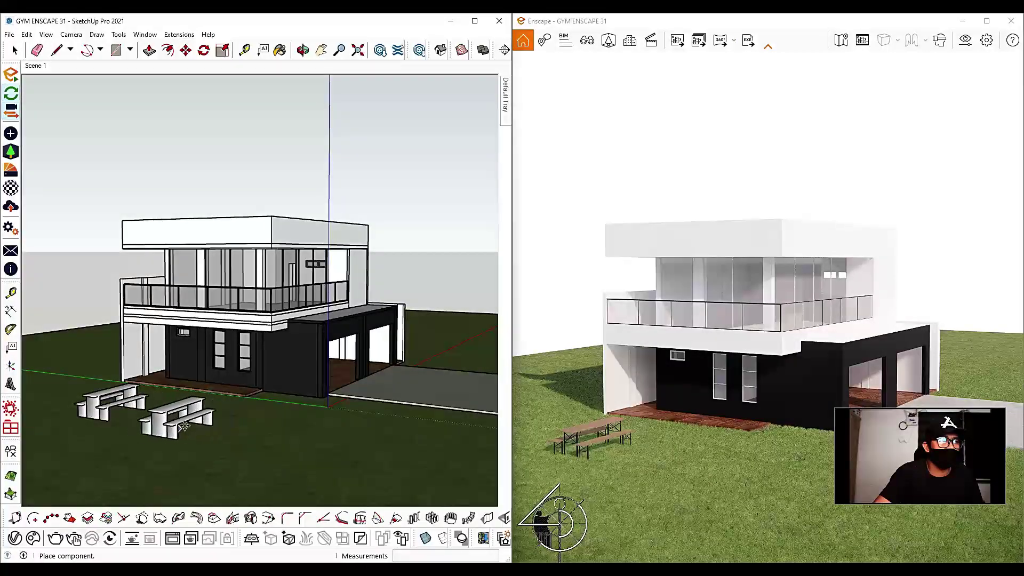
{"action": "mouse_move", "coordinate": [219, 376]}
{"action": "middle_mouse_down"}
{"action": "mouse_move", "coordinate": [153, 374]}
{"action": "mouse_move", "coordinate": [316, 404]}
{"action": "middle_mouse_up"}
{"action": "key", "text": "Escape"}
Step: Rotate the beer table so its long side runs parallel to the house's side terrace
{"action": "scroll", "coordinate": [320, 423], "scroll_direction": "up", "scroll_amount": 6}
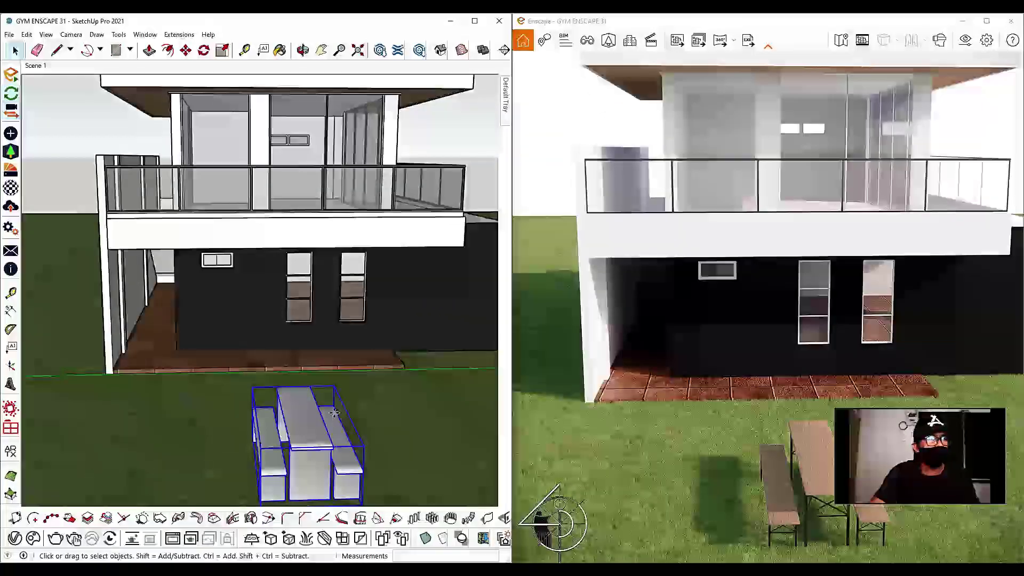
{"action": "key", "text": "m"}
{"action": "left_click", "coordinate": [294, 393]}
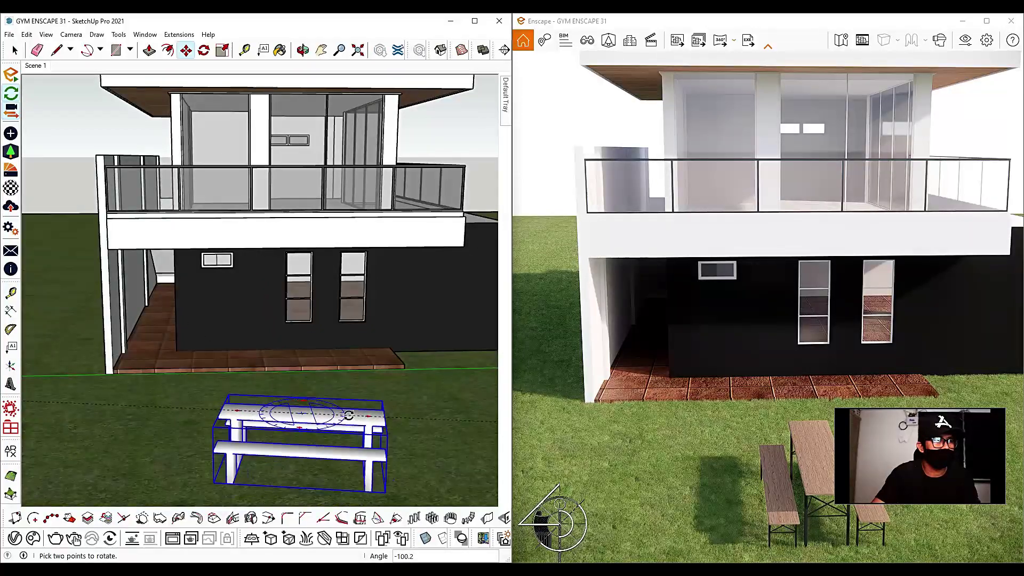
{"action": "left_click", "coordinate": [344, 414]}
Step: Move the beer table across the lawn, closer to the house's side terrace
{"action": "middle_click_drag", "start_coordinate": [243, 408], "coordinate": [123, 376]}
{"action": "scroll", "coordinate": [330, 393], "scroll_direction": "down", "scroll_amount": 3}
{"action": "middle_click_drag", "start_coordinate": [277, 406], "coordinate": [146, 395]}
{"action": "left_click", "coordinate": [106, 393]}
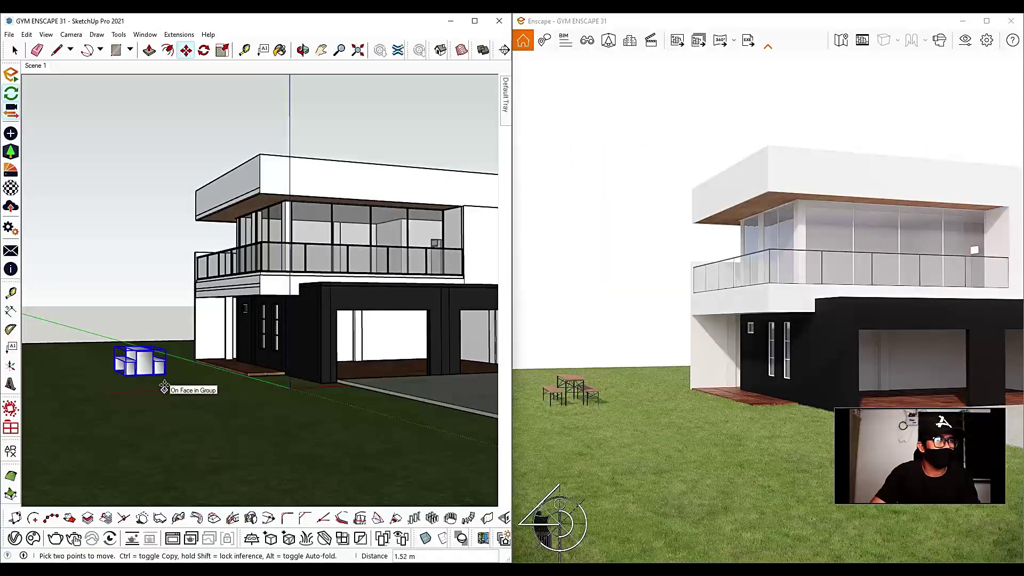
{"action": "left_click", "coordinate": [206, 393]}
Step: Shift the beer table along the side terrace toward the rear of the house and deselect it
{"action": "mouse_move", "coordinate": [258, 393]}
{"action": "middle_mouse_down"}
{"action": "mouse_move", "coordinate": [92, 384]}
{"action": "mouse_move", "coordinate": [419, 388]}
{"action": "middle_mouse_up"}
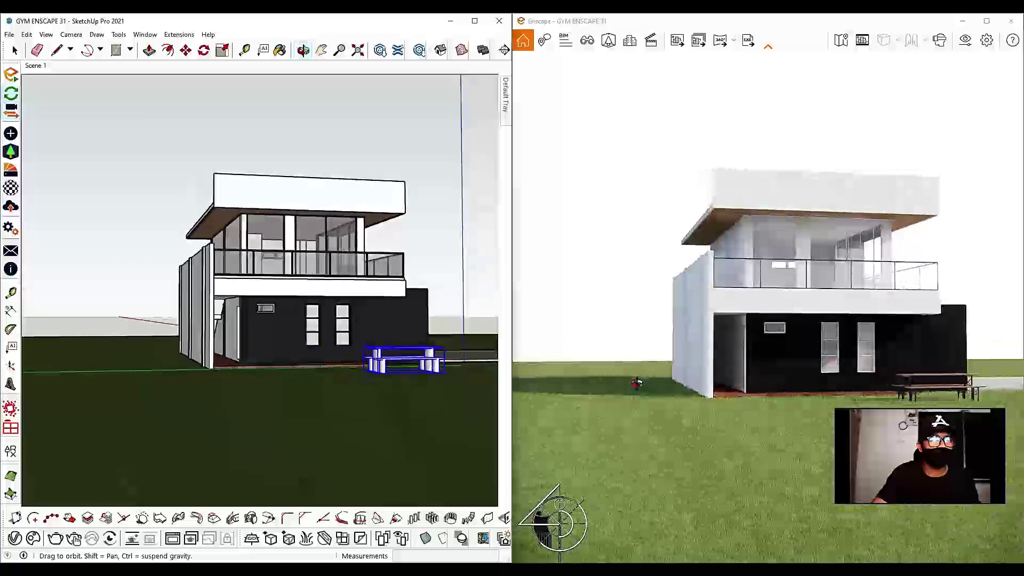
{"action": "left_click", "coordinate": [419, 387]}
{"action": "left_click", "coordinate": [332, 393]}
{"action": "mouse_move", "coordinate": [332, 394]}
{"action": "middle_mouse_down"}
{"action": "mouse_move", "coordinate": [237, 362]}
{"action": "mouse_move", "coordinate": [153, 311]}
{"action": "mouse_move", "coordinate": [230, 287]}
{"action": "middle_mouse_up"}
{"action": "scroll", "coordinate": [153, 290], "scroll_direction": "up", "scroll_amount": 3}
{"action": "scroll", "coordinate": [213, 288], "scroll_direction": "down", "scroll_amount": 2}
{"action": "key", "text": "space"}
{"action": "left_click", "coordinate": [96, 246]}
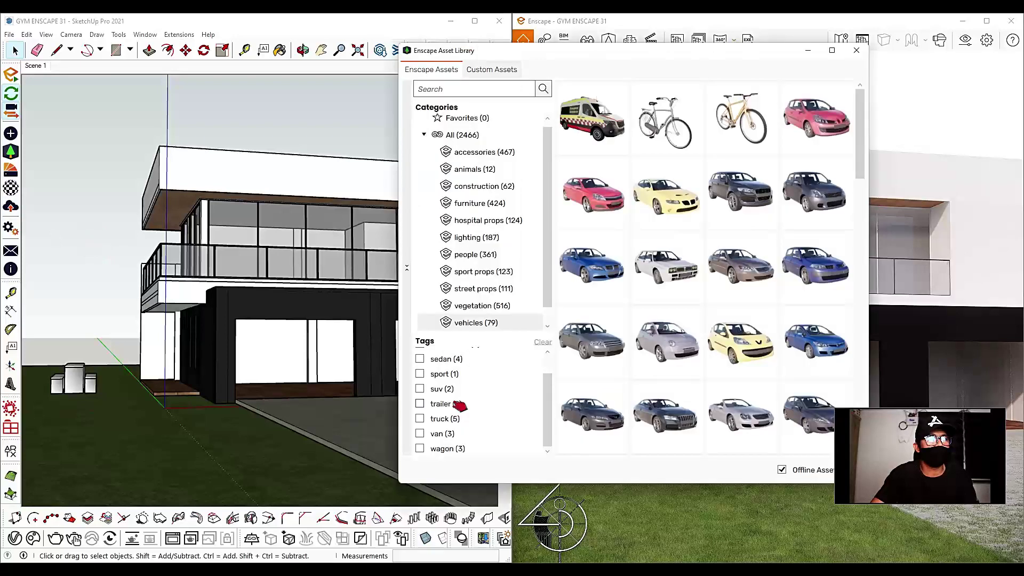
Step: Choose a tall green tree from the vegetation assets and place it on the lawn near the house's rear corner on the terrace side
{"action": "scroll", "coordinate": [453, 401], "scroll_direction": "up", "scroll_amount": 1}
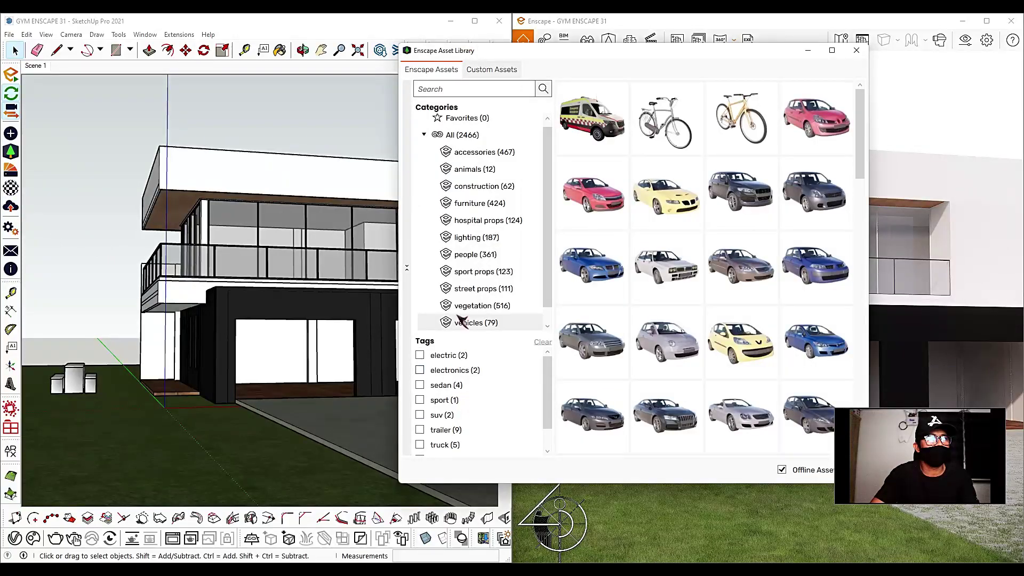
{"action": "left_click", "coordinate": [475, 305]}
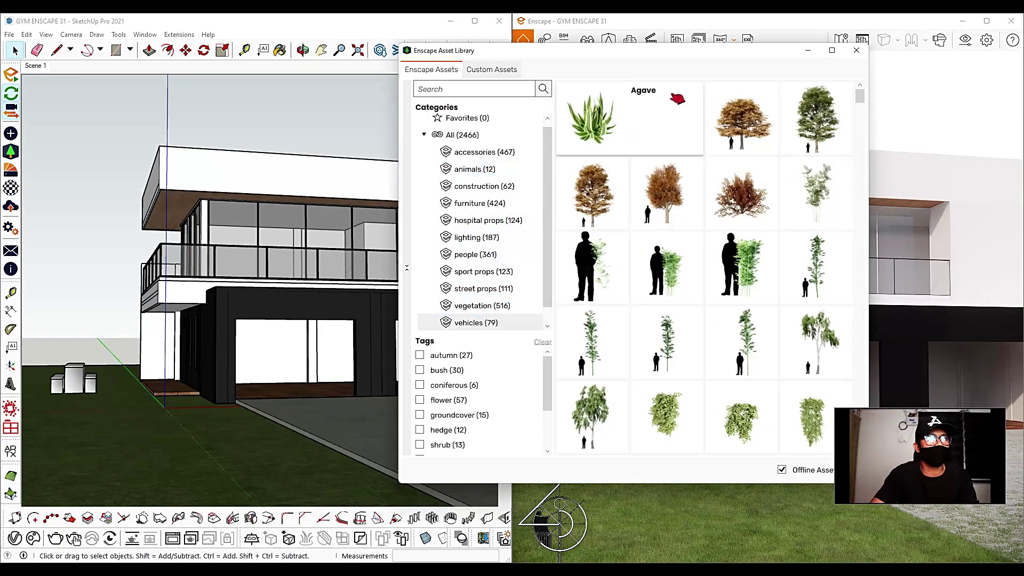
{"action": "mouse_move", "coordinate": [702, 108]}
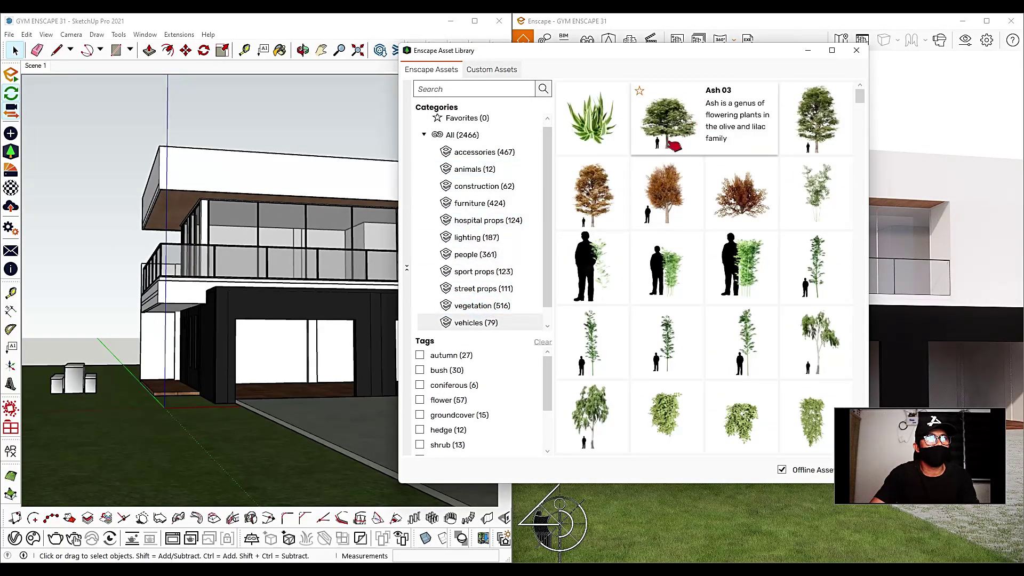
{"action": "left_click", "coordinate": [824, 151]}
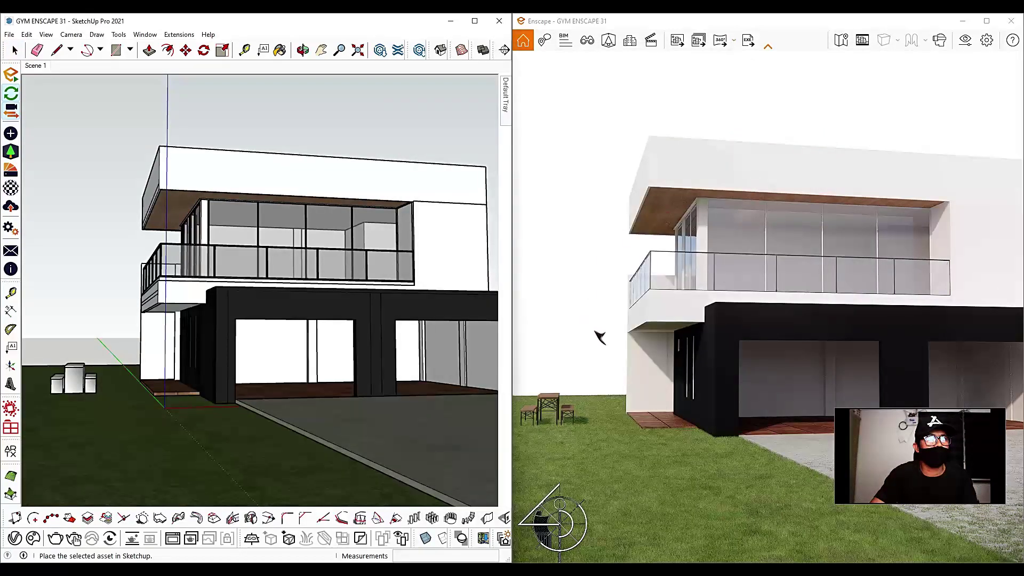
{"action": "scroll", "coordinate": [357, 373], "scroll_direction": "down", "scroll_amount": 5}
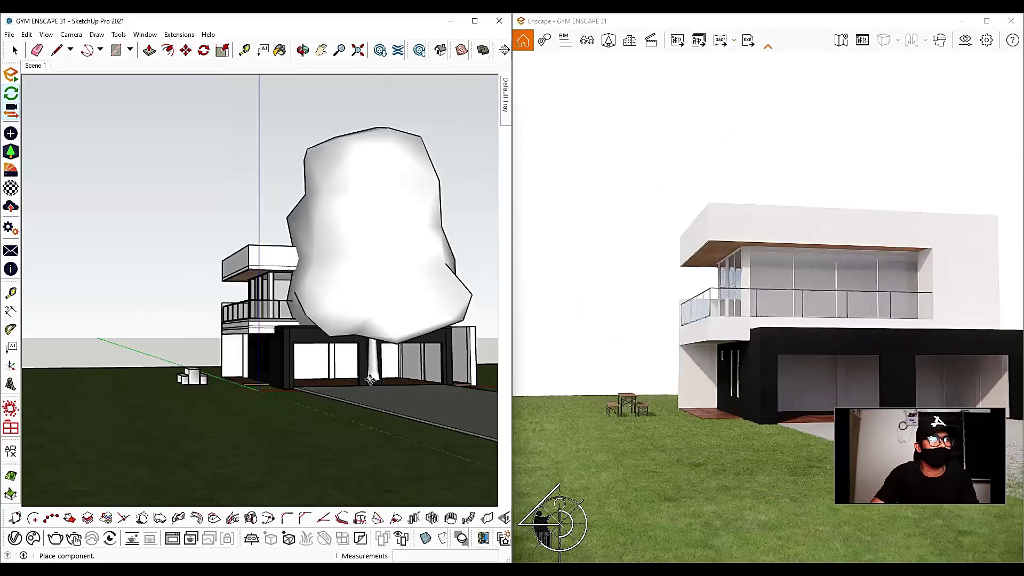
{"action": "mouse_move", "coordinate": [215, 356]}
{"action": "middle_mouse_down"}
{"action": "mouse_move", "coordinate": [507, 376]}
{"action": "mouse_move", "coordinate": [104, 389]}
{"action": "middle_mouse_up"}
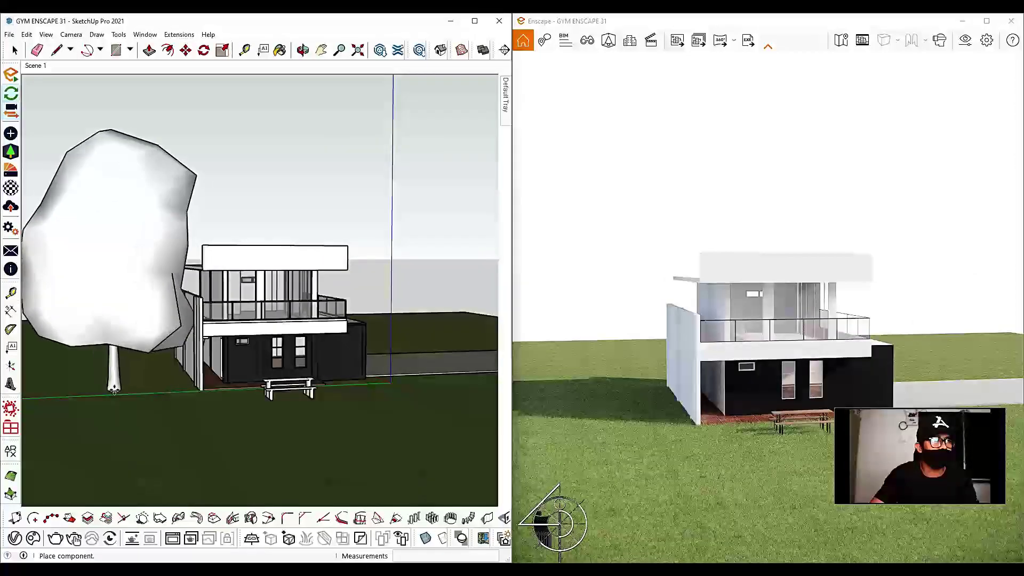
{"action": "left_click", "coordinate": [107, 389]}
Step: Place a second copy of the tree on the lawn behind the house and end the placement
{"action": "middle_click_drag", "start_coordinate": [415, 317], "coordinate": [172, 320]}
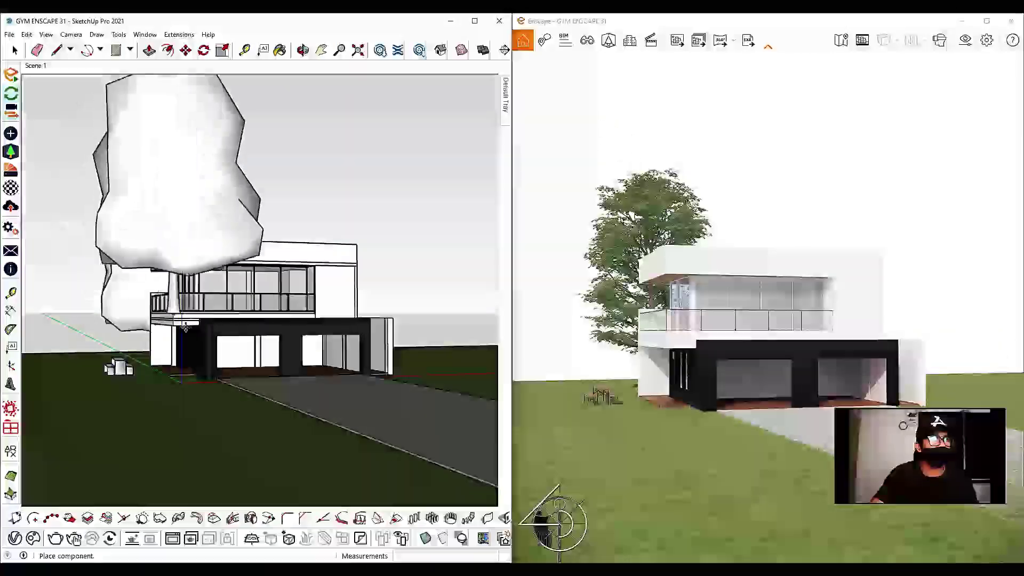
{"action": "middle_click_drag", "start_coordinate": [300, 338], "coordinate": [251, 328]}
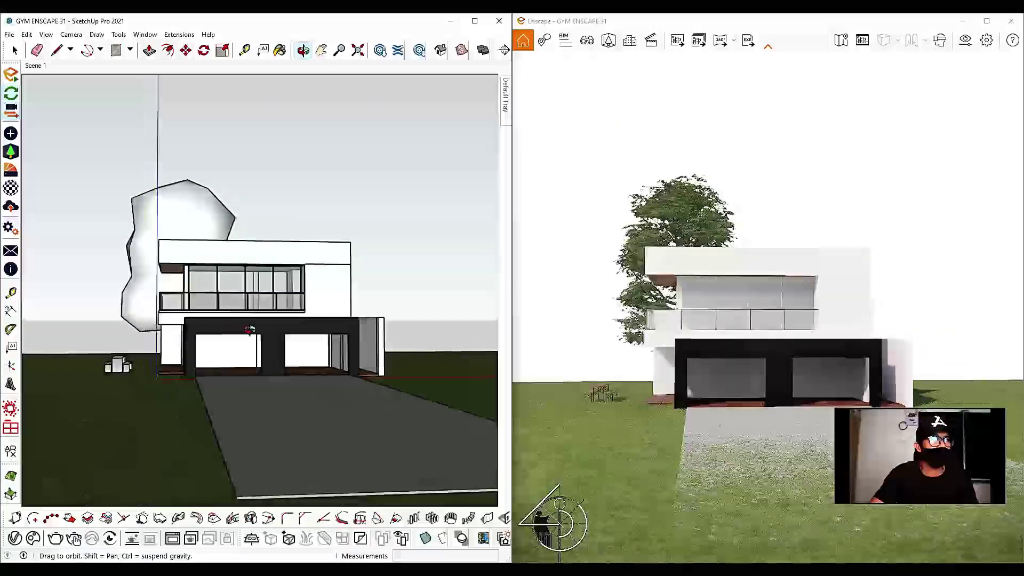
{"action": "middle_click_drag", "start_coordinate": [455, 313], "coordinate": [242, 326]}
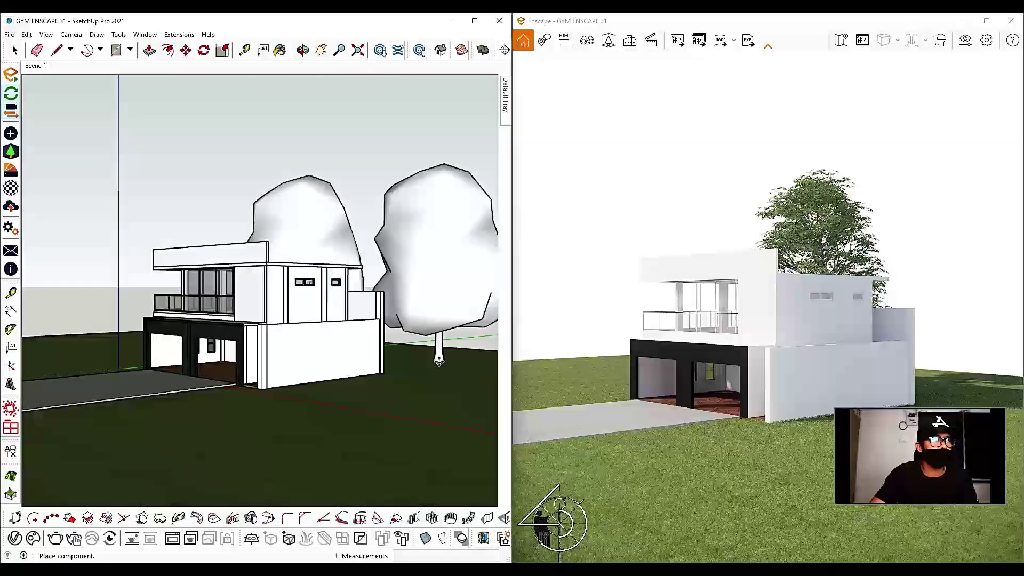
{"action": "left_click", "coordinate": [436, 361]}
{"action": "middle_click_drag", "start_coordinate": [402, 270], "coordinate": [425, 286]}
{"action": "key", "text": "space"}
{"action": "scroll", "coordinate": [311, 272], "scroll_direction": "down", "scroll_amount": 2}
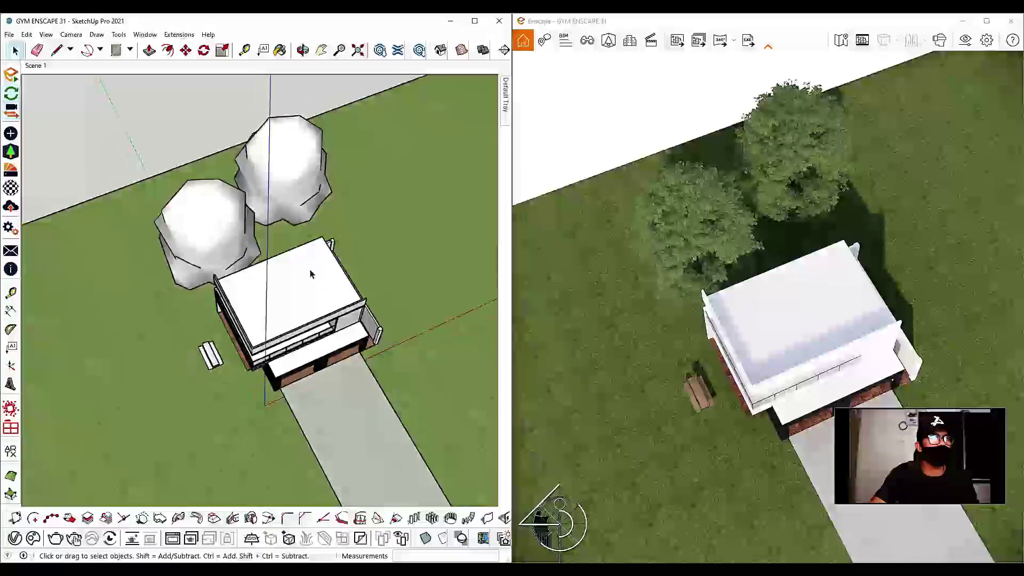
Step: Select the second tall tree behind the house and move it about 3.3 m across the lawn toward the house and the other tree
{"action": "scroll", "coordinate": [286, 173], "scroll_direction": "up", "scroll_amount": 4}
{"action": "left_click", "coordinate": [300, 180]}
{"action": "middle_click_drag", "start_coordinate": [306, 182], "coordinate": [313, 201]}
{"action": "scroll", "coordinate": [313, 201], "scroll_direction": "down", "scroll_amount": 3}
{"action": "scroll", "coordinate": [313, 201], "scroll_direction": "up", "scroll_amount": 3}
{"action": "left_click", "coordinate": [259, 229]}
{"action": "key", "text": "Escape"}
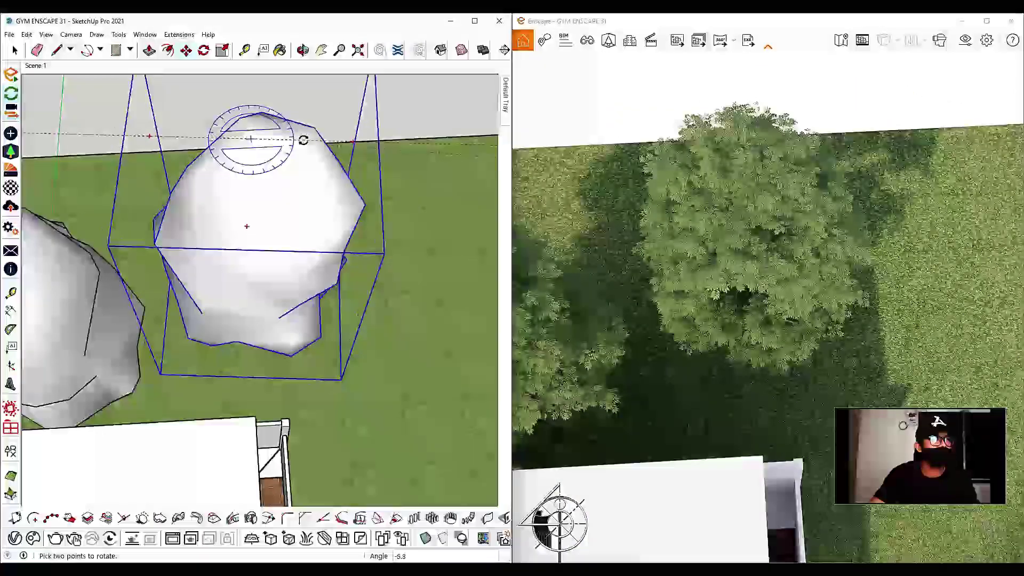
{"action": "key", "text": "m"}
{"action": "mouse_move", "coordinate": [305, 319]}
{"action": "middle_mouse_down"}
{"action": "mouse_move", "coordinate": [226, 194]}
{"action": "mouse_move", "coordinate": [282, 376]}
{"action": "mouse_move", "coordinate": [324, 272]}
{"action": "mouse_move", "coordinate": [338, 273]}
{"action": "mouse_move", "coordinate": [221, 267]}
{"action": "mouse_move", "coordinate": [331, 279]}
{"action": "middle_mouse_up"}
{"action": "left_click", "coordinate": [327, 434]}
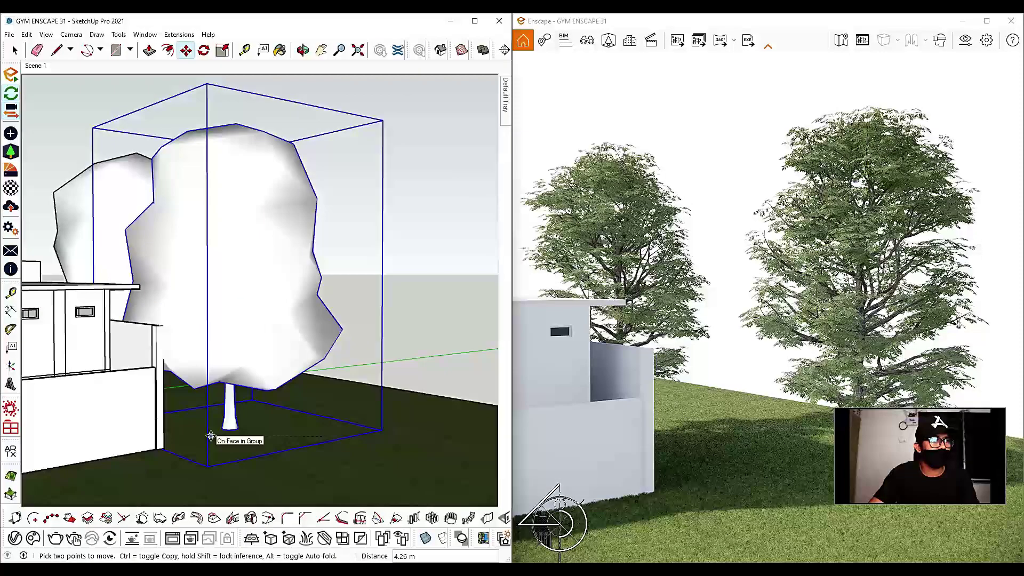
{"action": "left_click", "coordinate": [239, 435]}
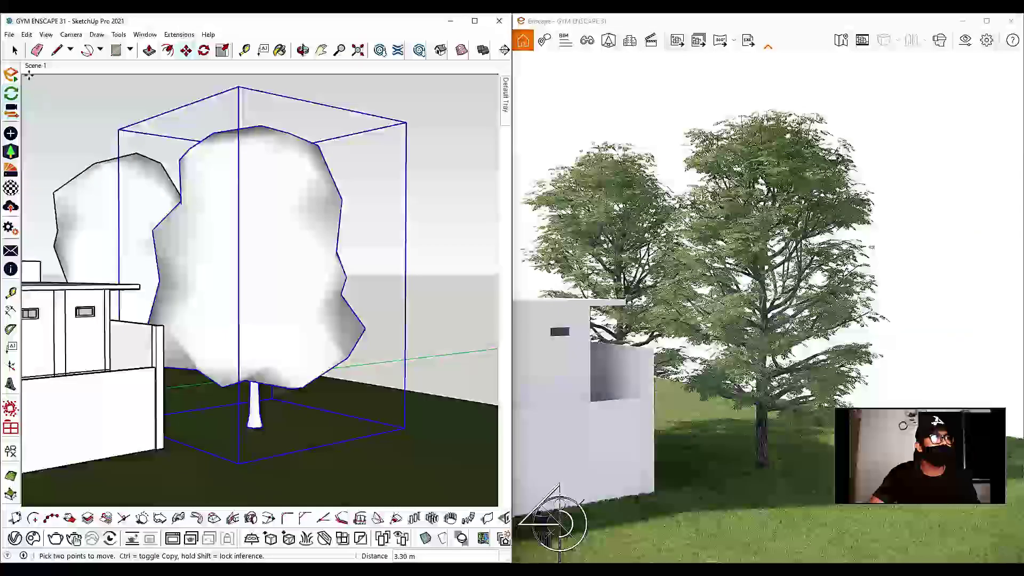
Step: Return to the Scene 1 view, leave the Move tool and examine the house's front with the trees behind it
{"action": "left_click", "coordinate": [35, 65]}
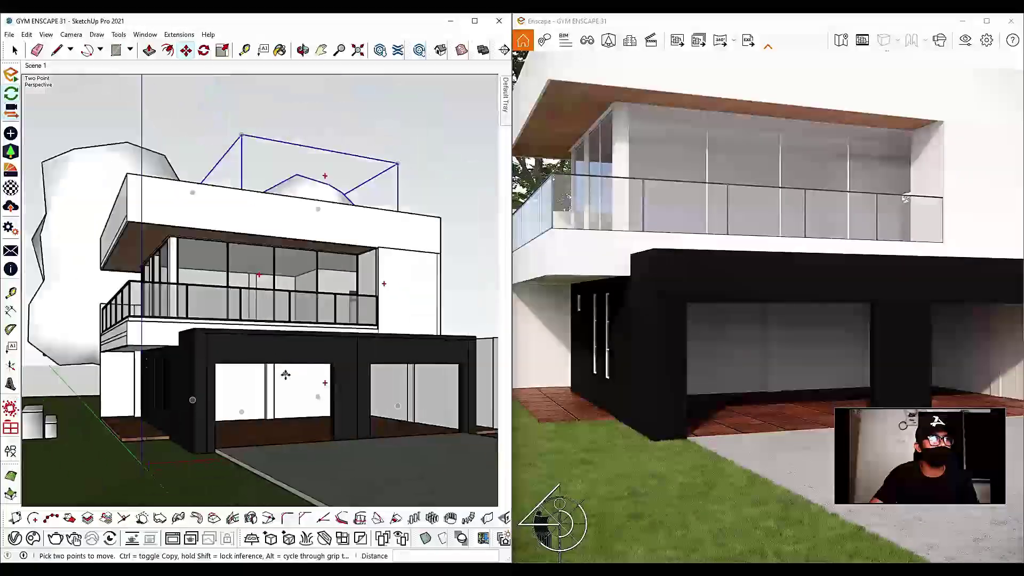
{"action": "key", "text": "space"}
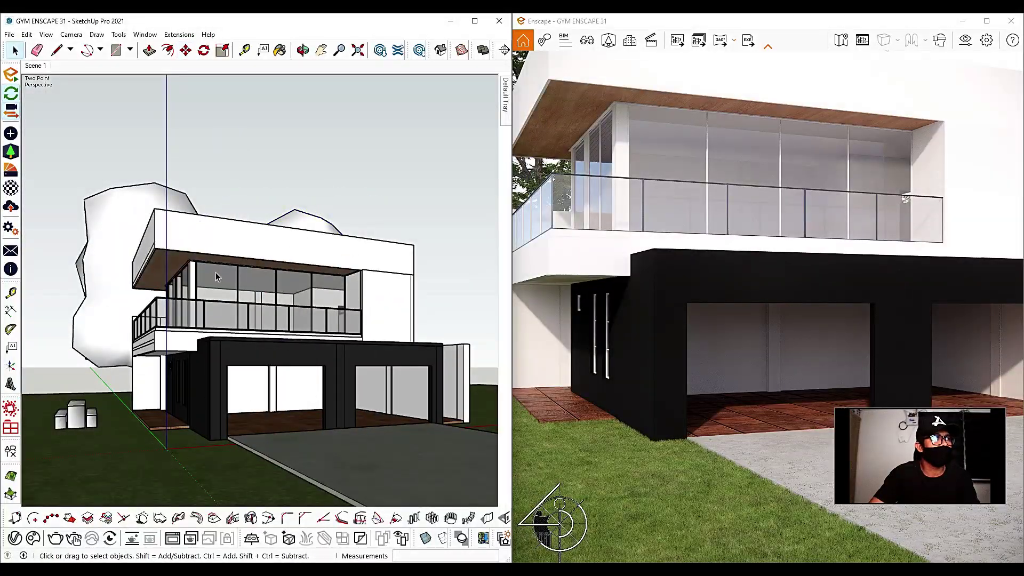
{"action": "middle_click_drag", "start_coordinate": [266, 302], "coordinate": [293, 340]}
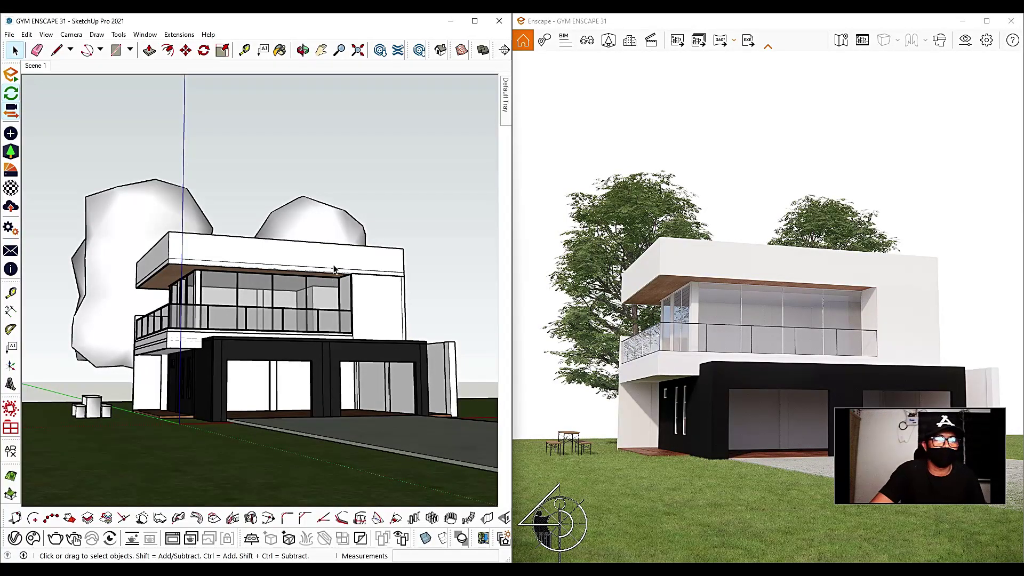
{"action": "mouse_move", "coordinate": [251, 251]}
{"action": "middle_mouse_down"}
{"action": "mouse_move", "coordinate": [119, 258]}
{"action": "mouse_move", "coordinate": [152, 273]}
{"action": "middle_mouse_up"}
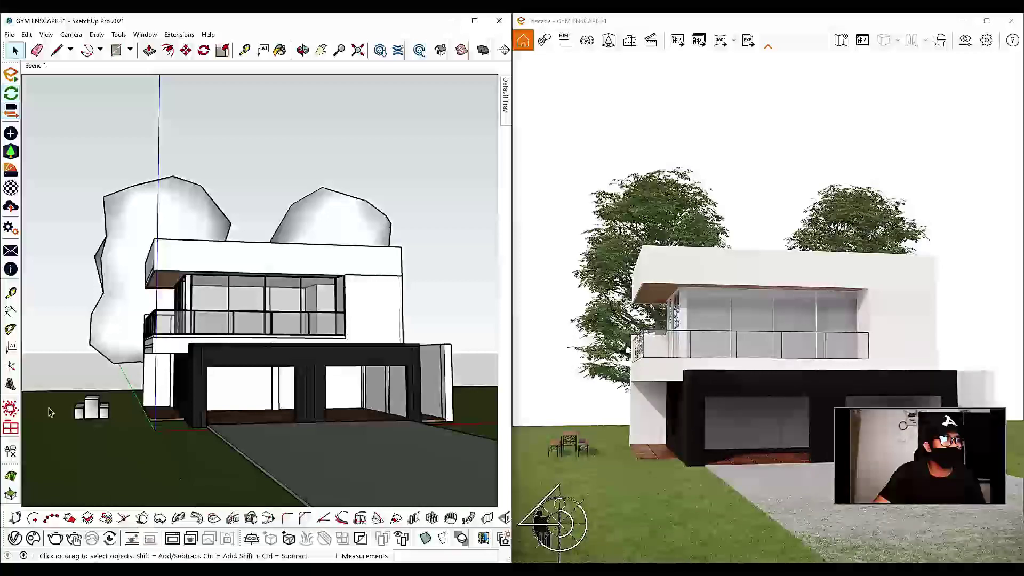
Step: Choose a broad green tree from the vegetation assets and place it on the side lawn beyond the beer table
{"action": "left_click", "coordinate": [11, 151]}
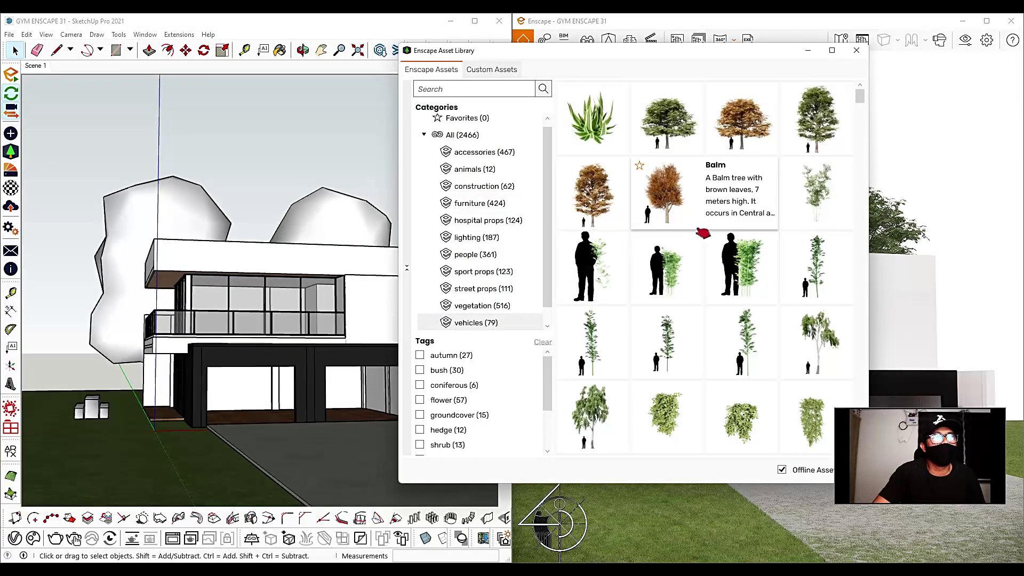
{"action": "left_click", "coordinate": [676, 147]}
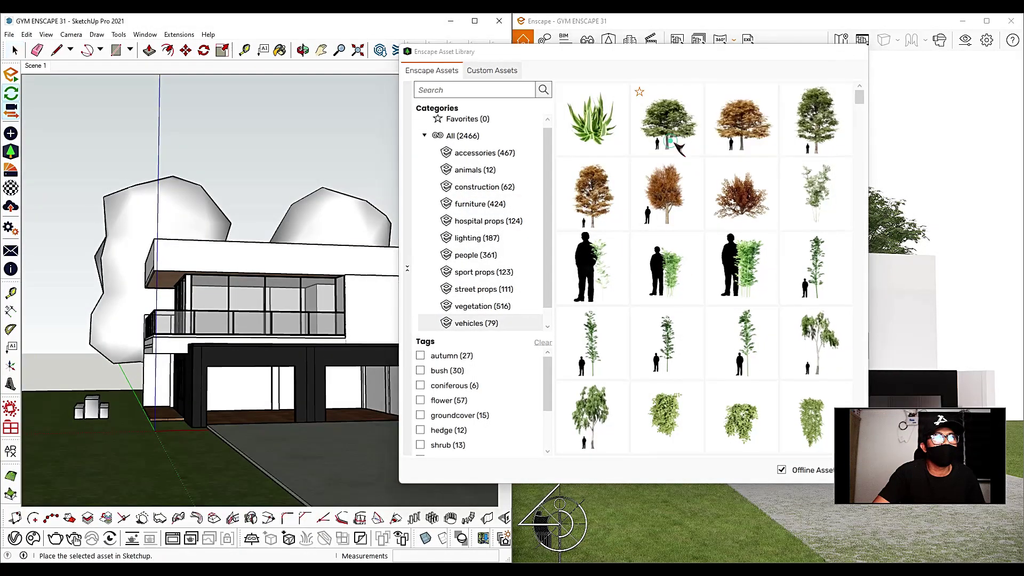
{"action": "scroll", "coordinate": [363, 351], "scroll_direction": "down", "scroll_amount": 3}
{"action": "scroll", "coordinate": [131, 381], "scroll_direction": "up", "scroll_amount": 4}
{"action": "scroll", "coordinate": [130, 381], "scroll_direction": "up", "scroll_amount": 1}
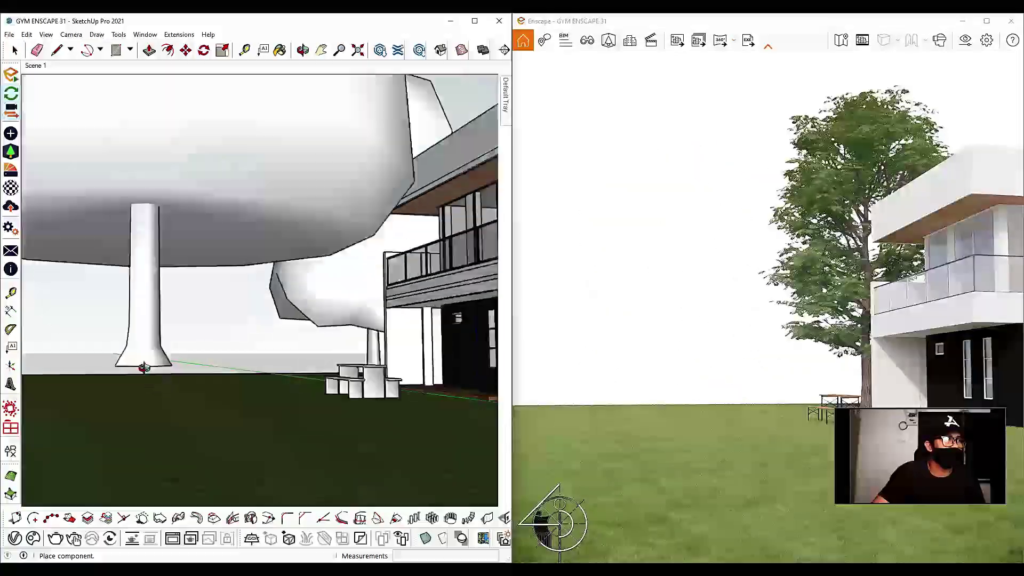
{"action": "middle_click_drag", "start_coordinate": [142, 368], "coordinate": [208, 377]}
{"action": "left_click", "coordinate": [173, 436]}
{"action": "mouse_move", "coordinate": [331, 361]}
{"action": "middle_mouse_down"}
{"action": "mouse_move", "coordinate": [105, 372]}
{"action": "mouse_move", "coordinate": [160, 344]}
{"action": "mouse_move", "coordinate": [194, 356]}
{"action": "middle_mouse_up"}
{"action": "scroll", "coordinate": [205, 368], "scroll_direction": "down", "scroll_amount": 2}
{"action": "key", "text": "space"}
Step: Move the broad tree closer to the beer table in two shifts of about 3.89 m and 0.84 m, and deselect it
{"action": "left_click", "coordinate": [132, 318]}
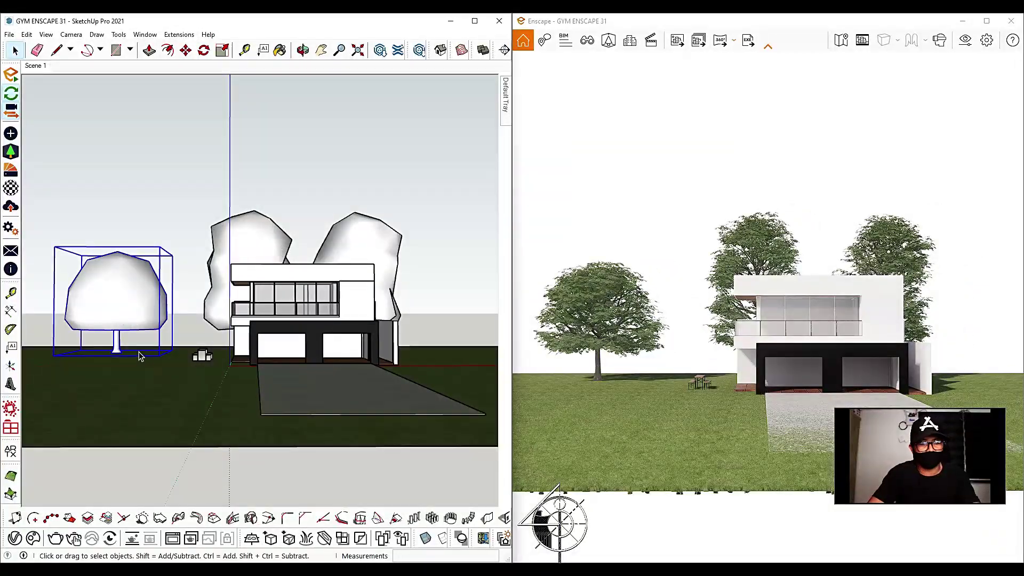
{"action": "key", "text": "m"}
{"action": "scroll", "coordinate": [139, 354], "scroll_direction": "up", "scroll_amount": 4}
{"action": "left_click", "coordinate": [132, 373]}
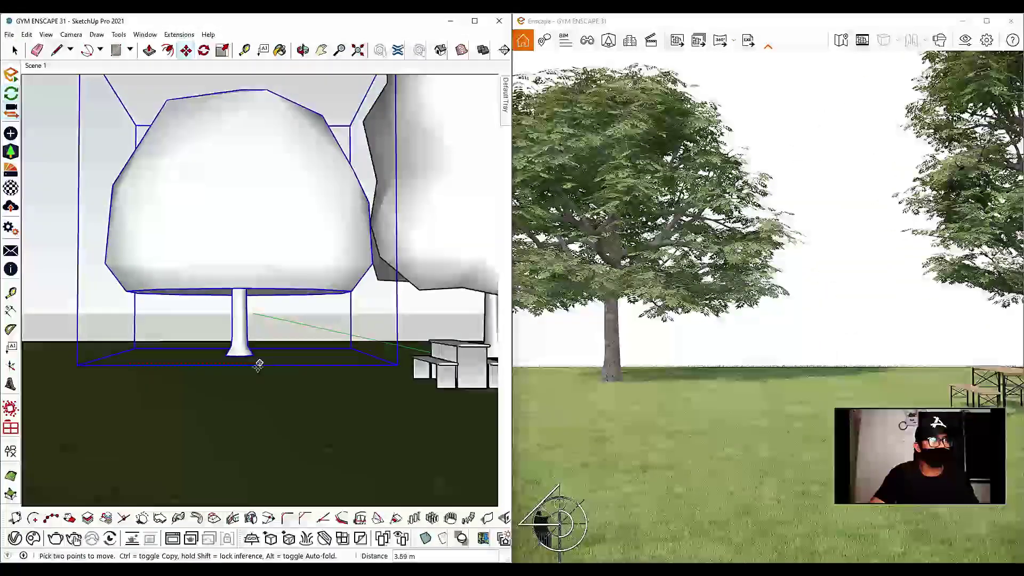
{"action": "left_click", "coordinate": [259, 368]}
{"action": "left_click", "coordinate": [234, 386]}
{"action": "left_click", "coordinate": [278, 390]}
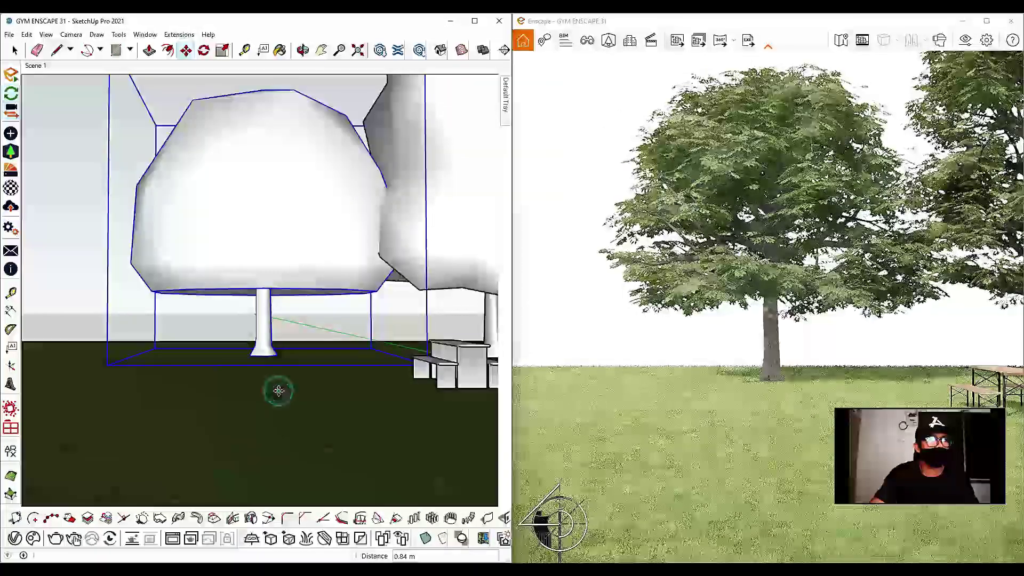
{"action": "middle_click_drag", "start_coordinate": [213, 361], "coordinate": [229, 360]}
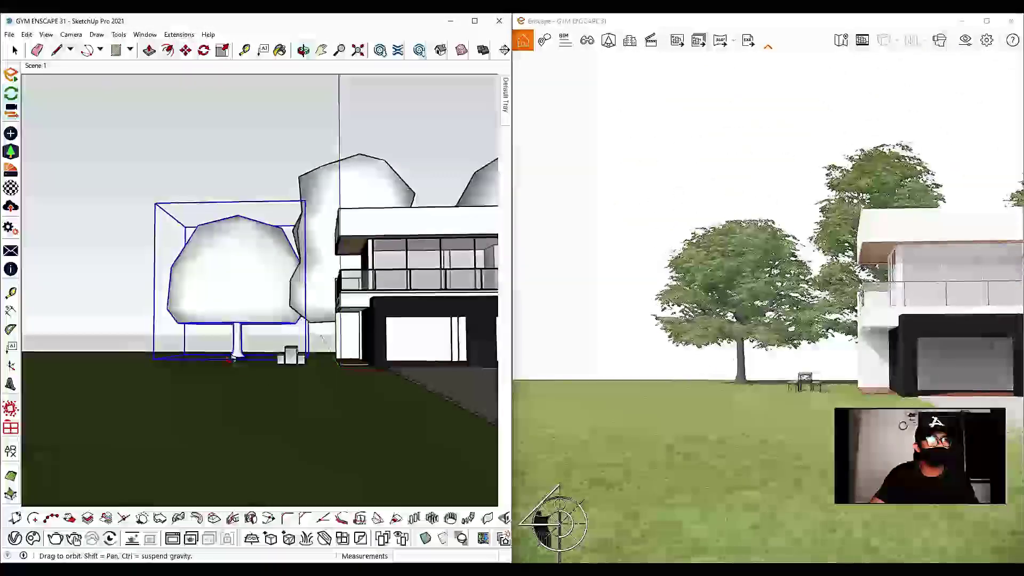
{"action": "middle_click_drag", "start_coordinate": [141, 352], "coordinate": [358, 343]}
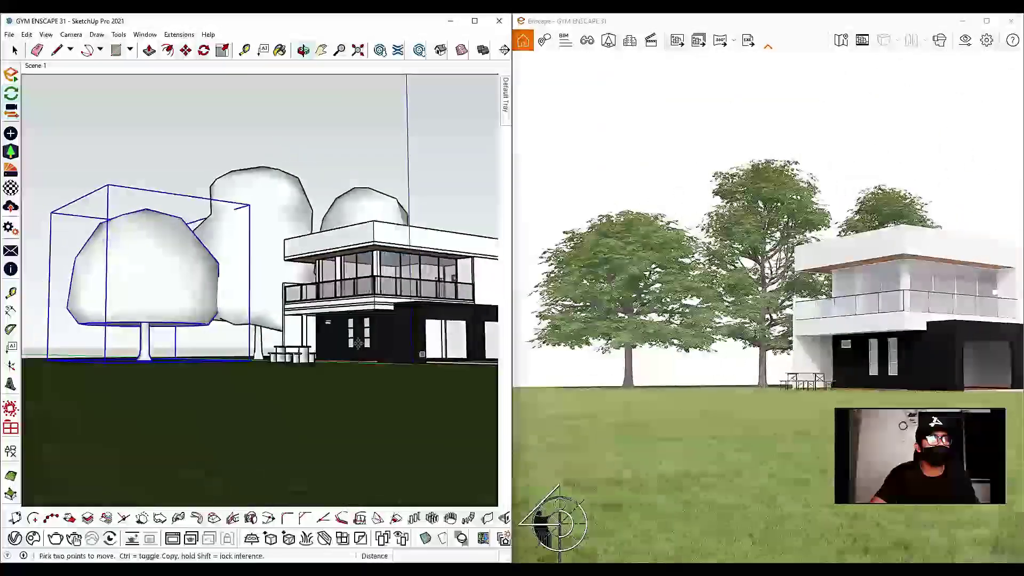
{"action": "scroll", "coordinate": [197, 376], "scroll_direction": "up", "scroll_amount": 3}
{"action": "key", "text": "space"}
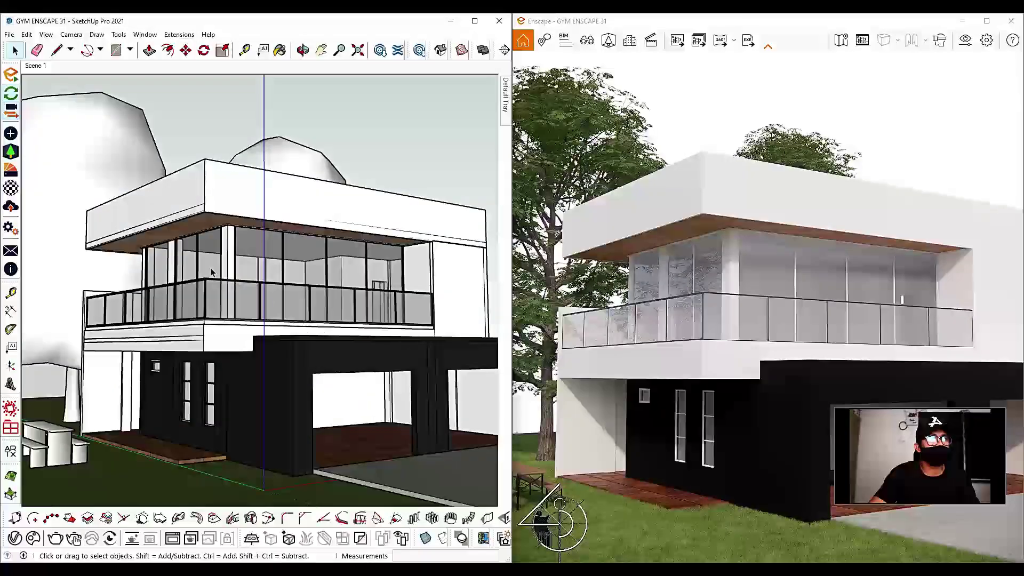
Step: Browse the vehicle assets, choose the Car 04 SUV and place it on the lawn in front of the house, beside the driveway
{"action": "mouse_move", "coordinate": [213, 272]}
{"action": "middle_mouse_down"}
{"action": "mouse_move", "coordinate": [231, 284]}
{"action": "mouse_move", "coordinate": [217, 295]}
{"action": "mouse_move", "coordinate": [238, 312]}
{"action": "mouse_move", "coordinate": [287, 318]}
{"action": "mouse_move", "coordinate": [152, 343]}
{"action": "mouse_move", "coordinate": [171, 309]}
{"action": "middle_mouse_up"}
{"action": "scroll", "coordinate": [237, 312], "scroll_direction": "down", "scroll_amount": 2}
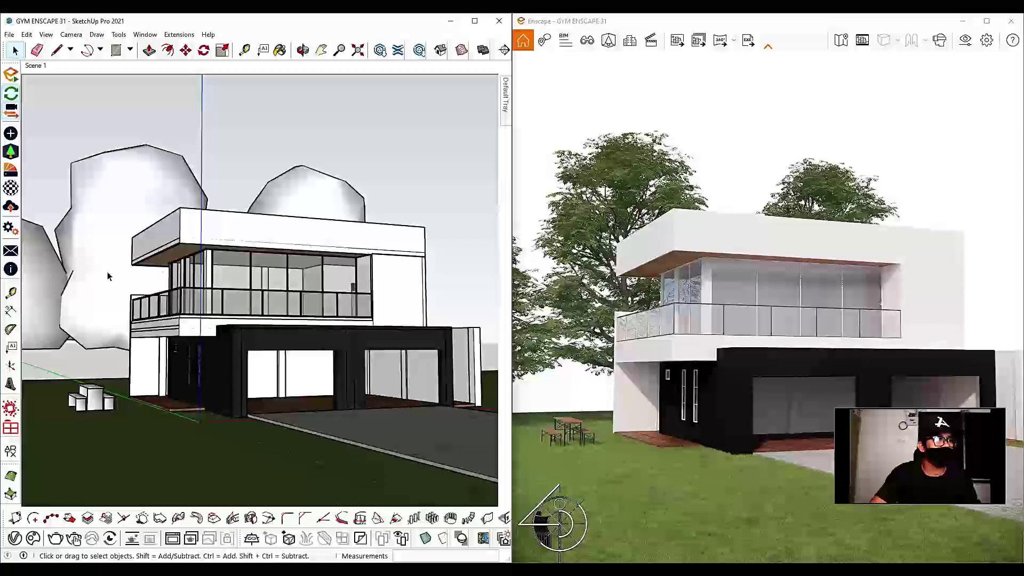
{"action": "left_click", "coordinate": [10, 151]}
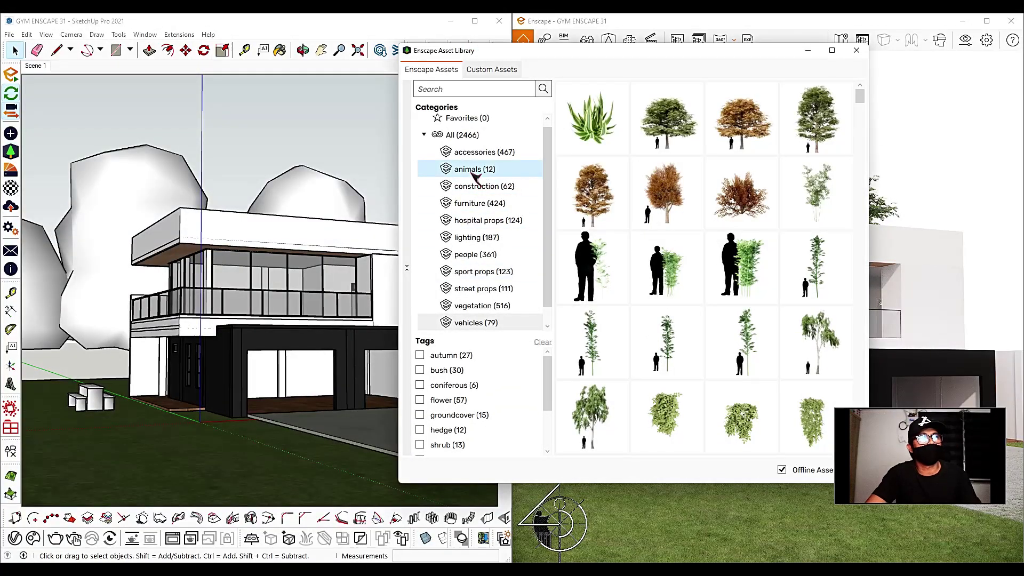
{"action": "left_click", "coordinate": [471, 322]}
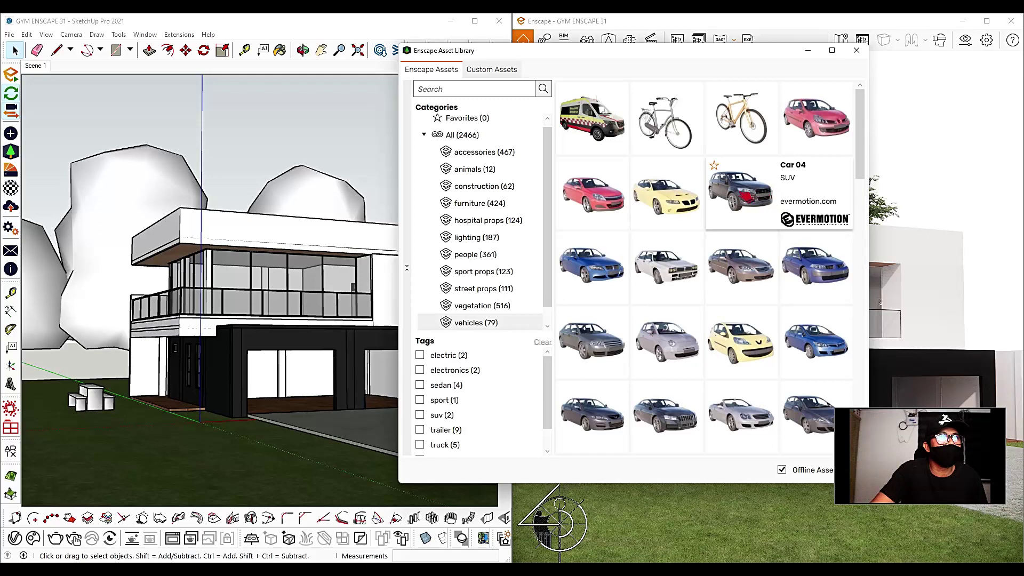
{"action": "scroll", "coordinate": [707, 304], "scroll_direction": "down", "scroll_amount": 10}
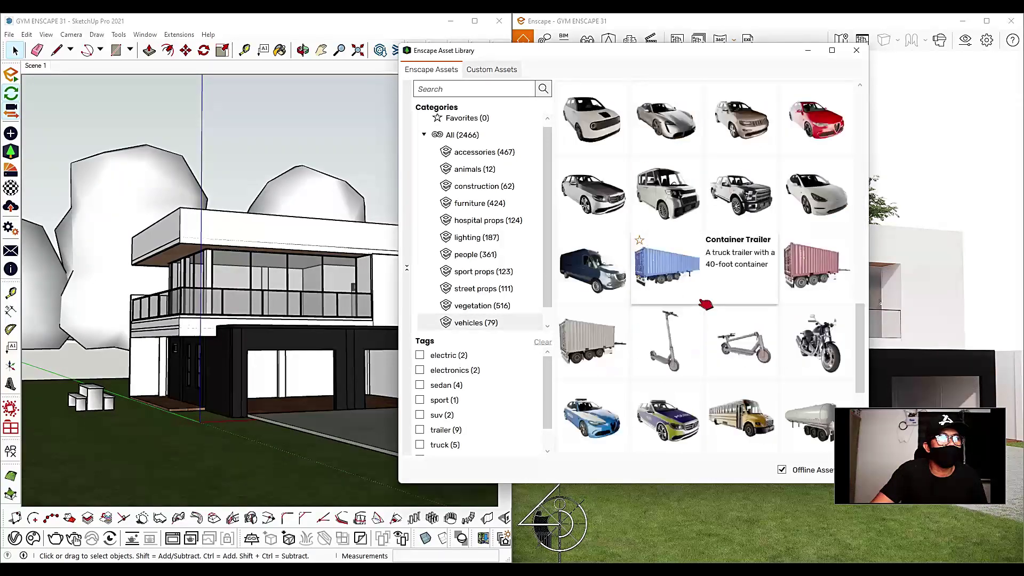
{"action": "scroll", "coordinate": [707, 304], "scroll_direction": "down", "scroll_amount": 1}
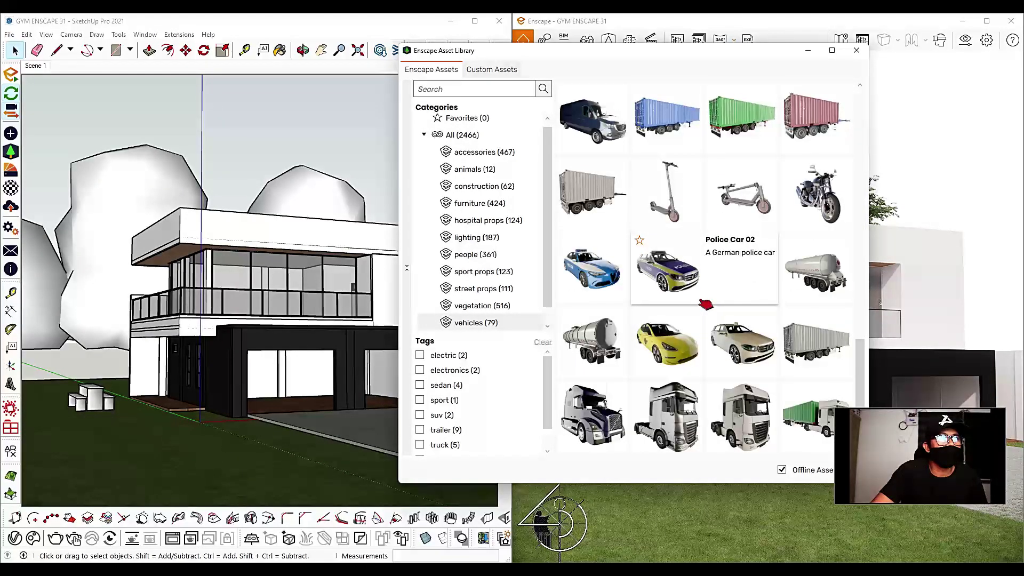
{"action": "scroll", "coordinate": [707, 303], "scroll_direction": "up", "scroll_amount": 4}
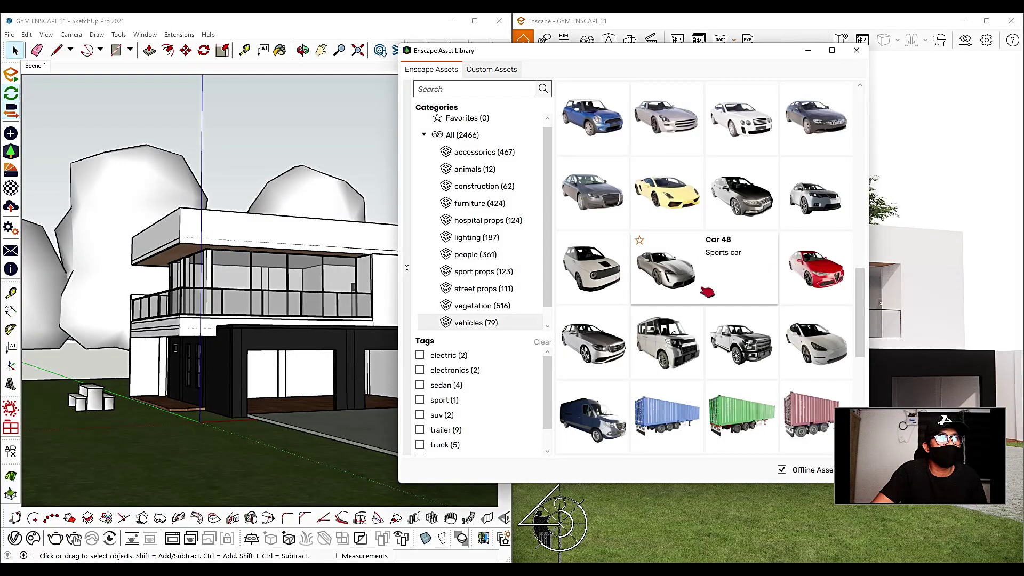
{"action": "scroll", "coordinate": [791, 170], "scroll_direction": "up", "scroll_amount": 1}
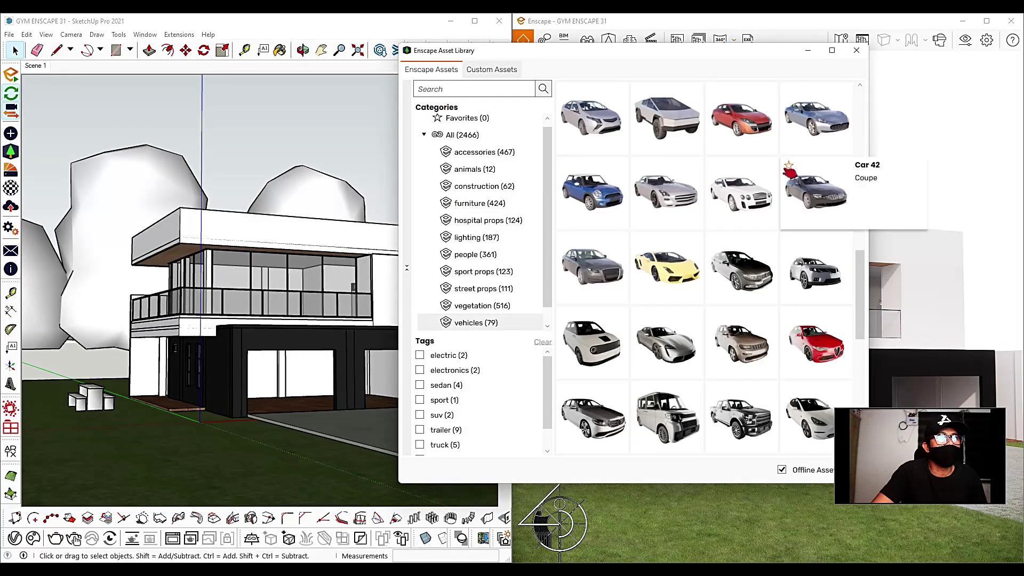
{"action": "scroll", "coordinate": [791, 170], "scroll_direction": "up", "scroll_amount": 4}
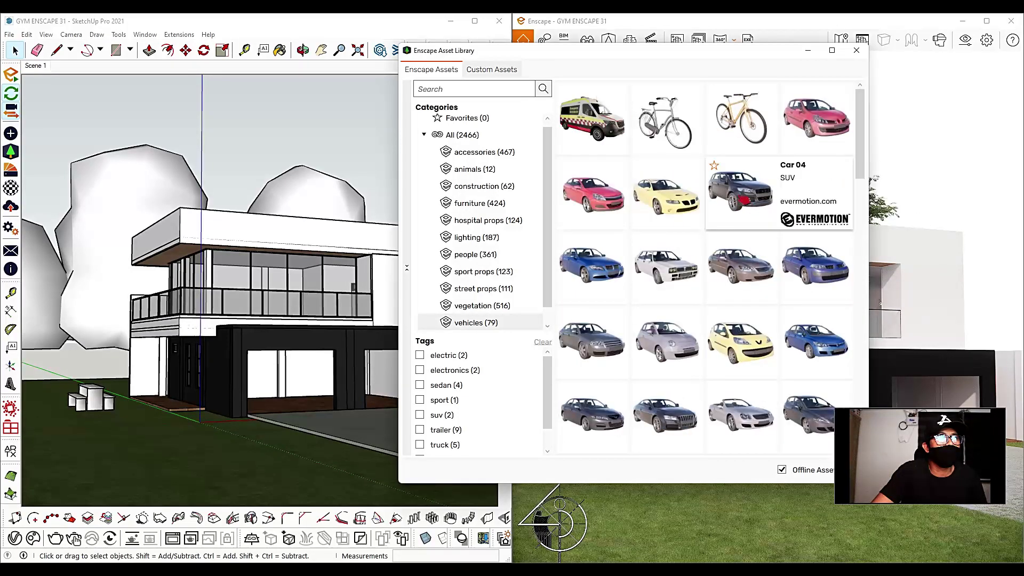
{"action": "left_click", "coordinate": [738, 193]}
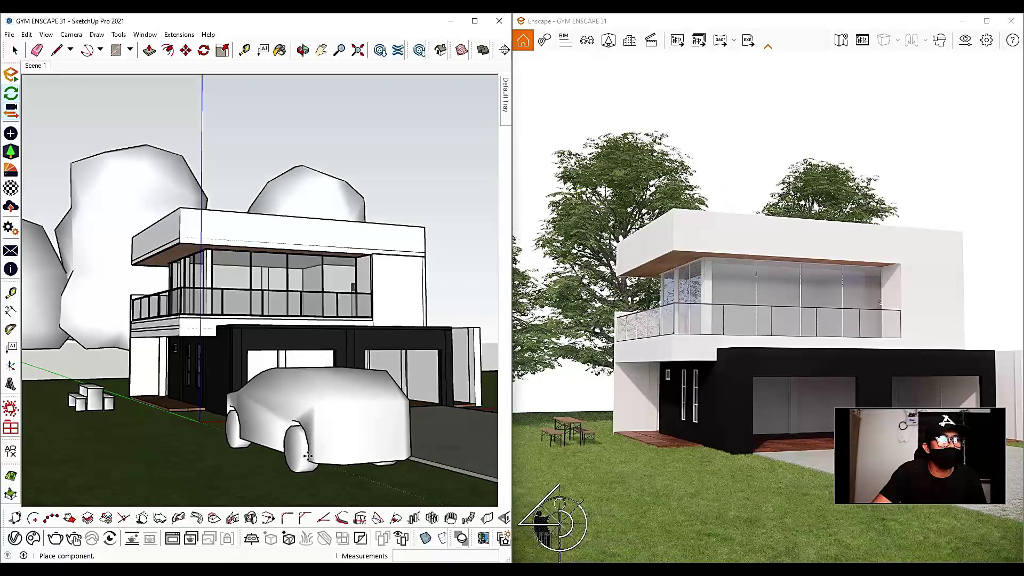
{"action": "left_click", "coordinate": [320, 420]}
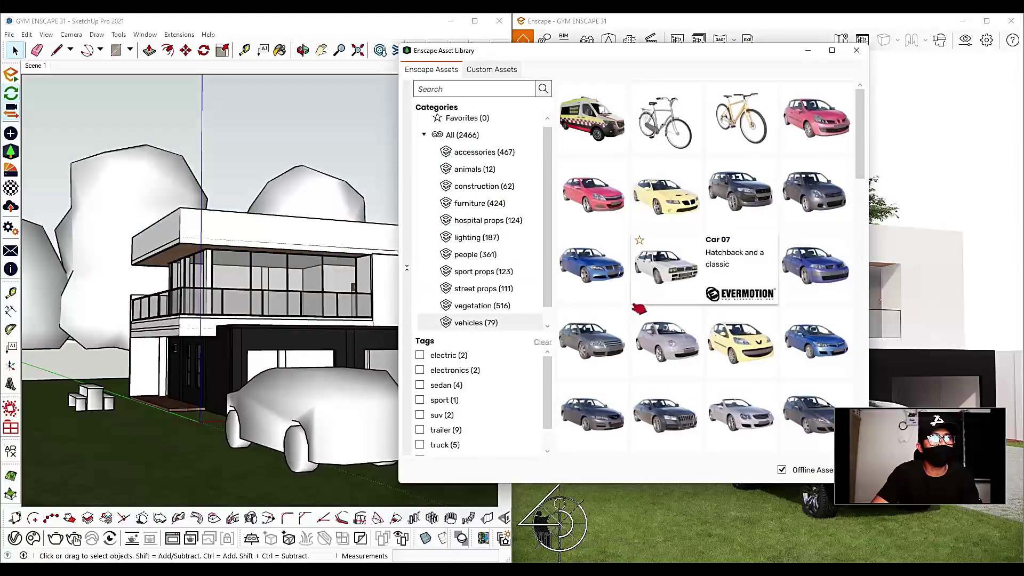
Step: Choose a red sports car from the vehicle assets, place it on the lawn beside the SUV and dismiss the asset library
{"action": "scroll", "coordinate": [639, 308], "scroll_direction": "down", "scroll_amount": 2}
{"action": "left_click", "coordinate": [675, 436]}
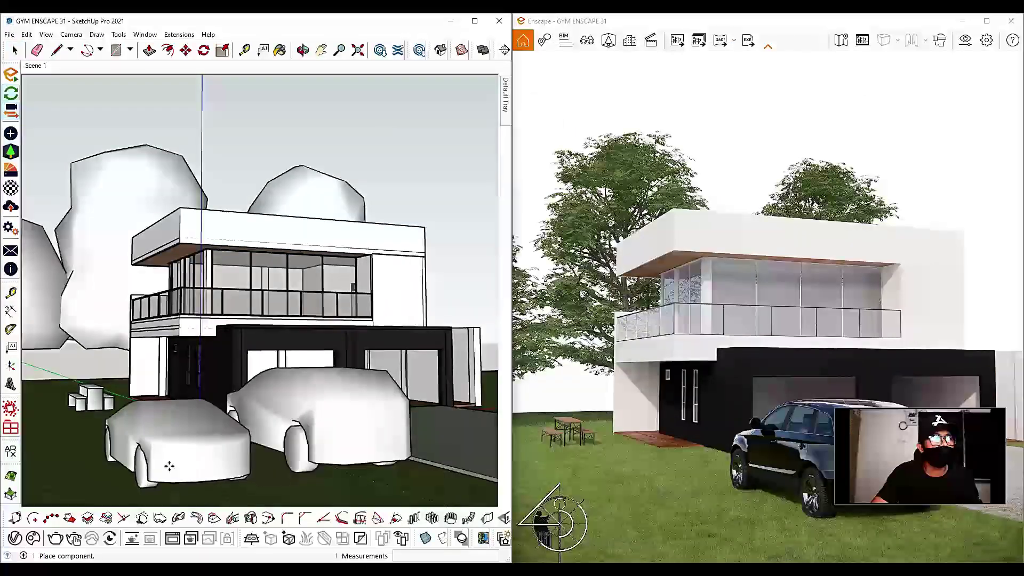
{"action": "left_click", "coordinate": [169, 463]}
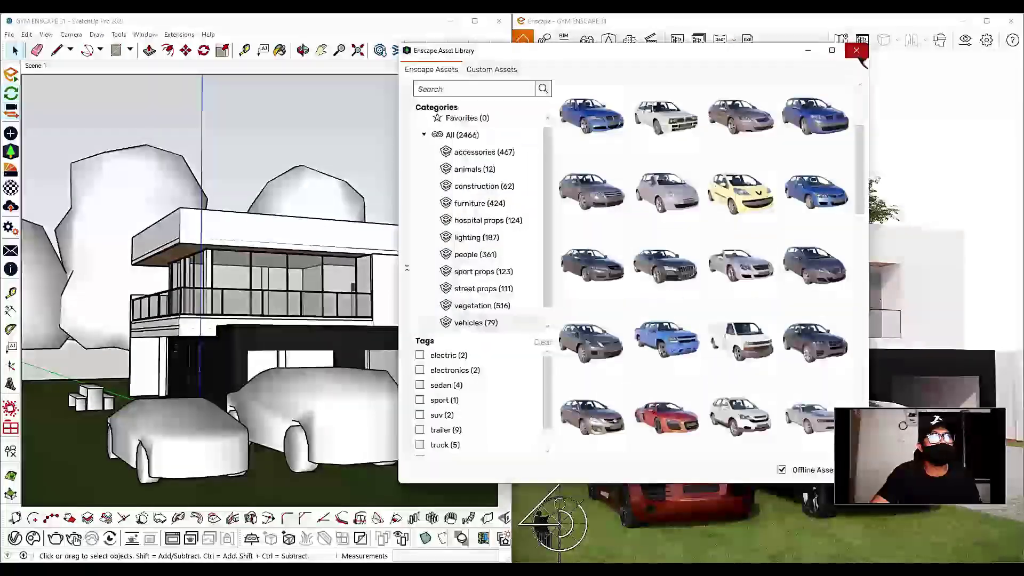
{"action": "left_click", "coordinate": [808, 52]}
Step: Select the SUV and rotate it half a turn so its front faces away from the house
{"action": "middle_click_drag", "start_coordinate": [332, 347], "coordinate": [327, 365]}
{"action": "scroll", "coordinate": [279, 344], "scroll_direction": "down", "scroll_amount": 3}
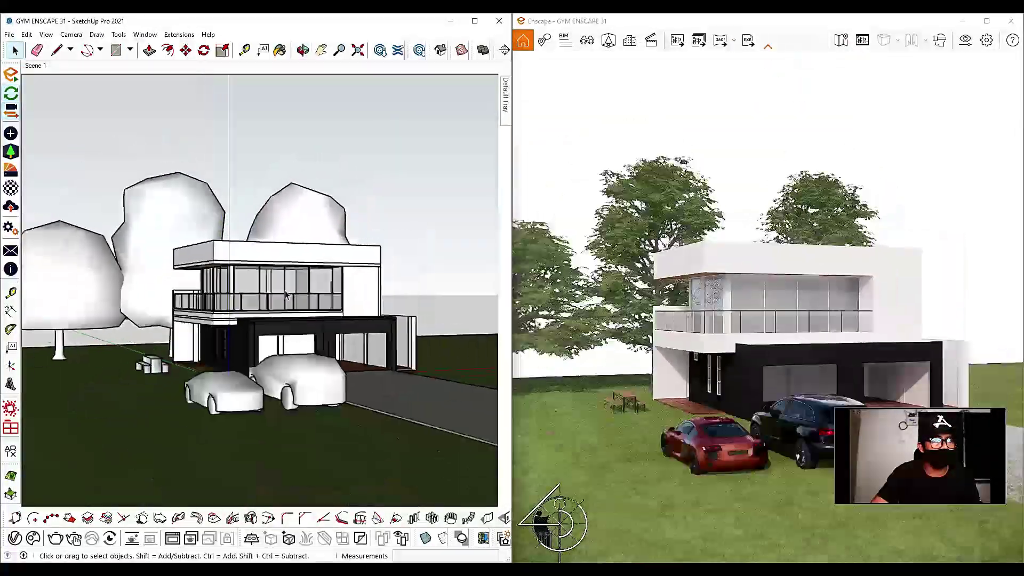
{"action": "middle_click_drag", "start_coordinate": [278, 344], "coordinate": [229, 436]}
{"action": "left_click", "coordinate": [215, 460]}
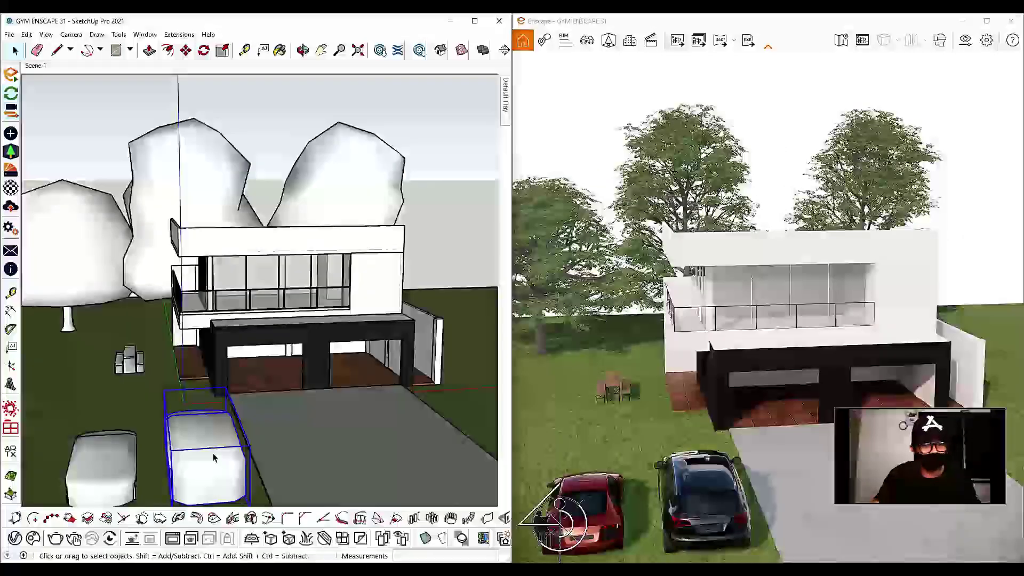
{"action": "left_click", "coordinate": [197, 394]}
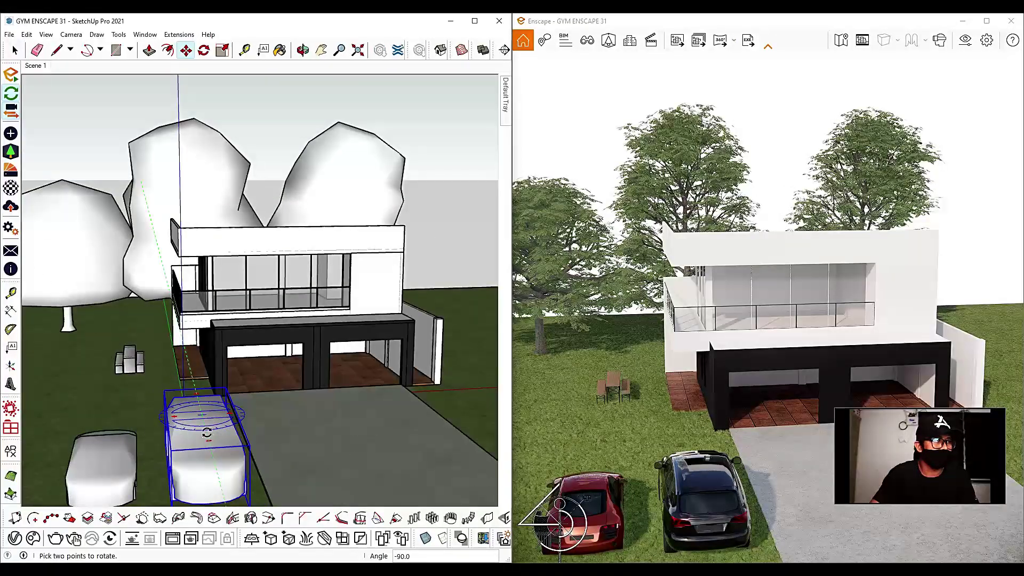
{"action": "mouse_move", "coordinate": [132, 450]}
{"action": "middle_mouse_down"}
{"action": "mouse_move", "coordinate": [142, 404]}
{"action": "mouse_move", "coordinate": [176, 384]}
{"action": "middle_mouse_up"}
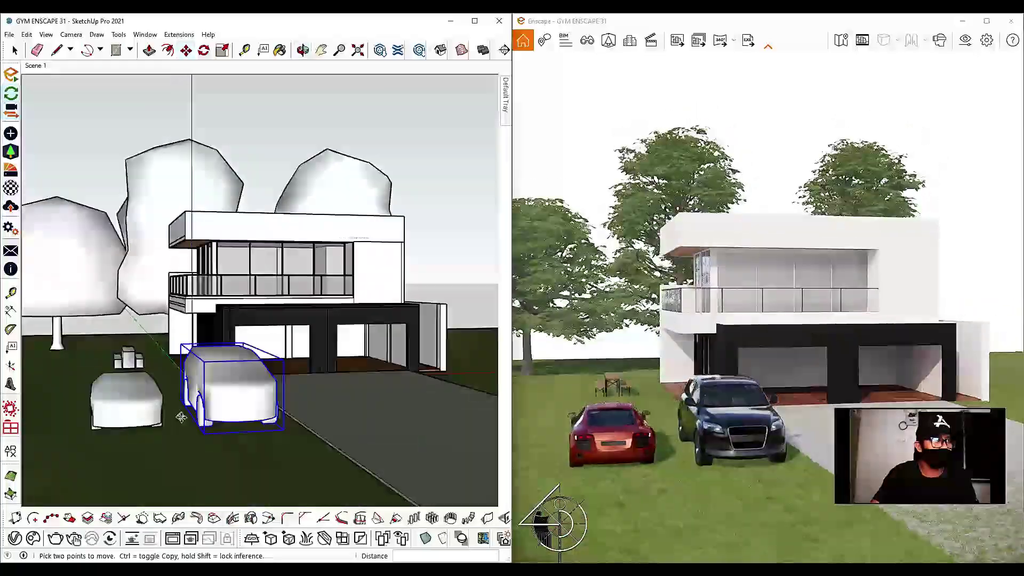
Step: Move the SUV by a wheel base point about 11.48 m into the garage bay farther from the side terrace
{"action": "scroll", "coordinate": [202, 433], "scroll_direction": "up", "scroll_amount": 4}
{"action": "scroll", "coordinate": [206, 430], "scroll_direction": "up", "scroll_amount": 5}
{"action": "left_click", "coordinate": [254, 421]}
{"action": "scroll", "coordinate": [170, 423], "scroll_direction": "down", "scroll_amount": 6}
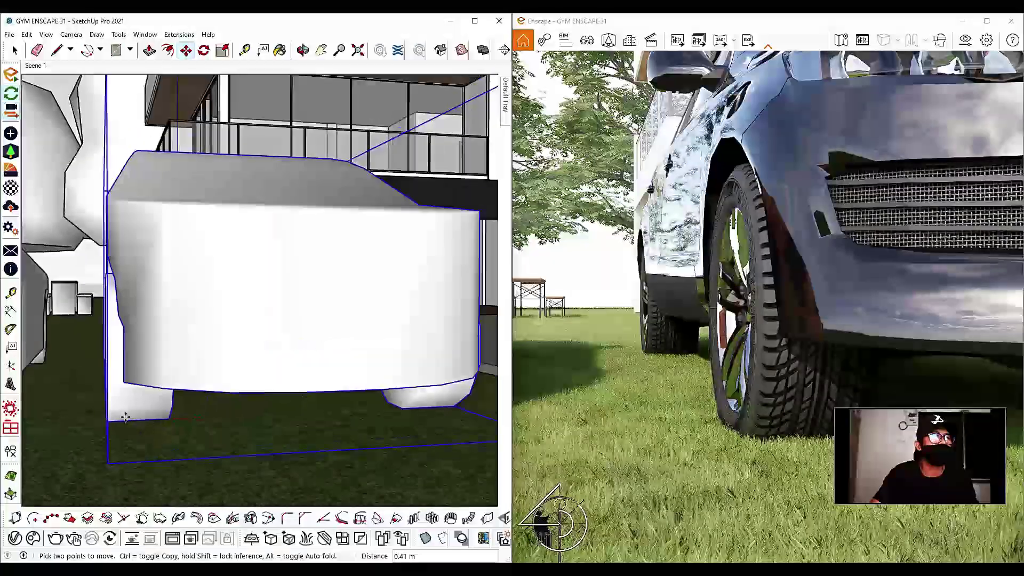
{"action": "scroll", "coordinate": [343, 352], "scroll_direction": "up", "scroll_amount": 6}
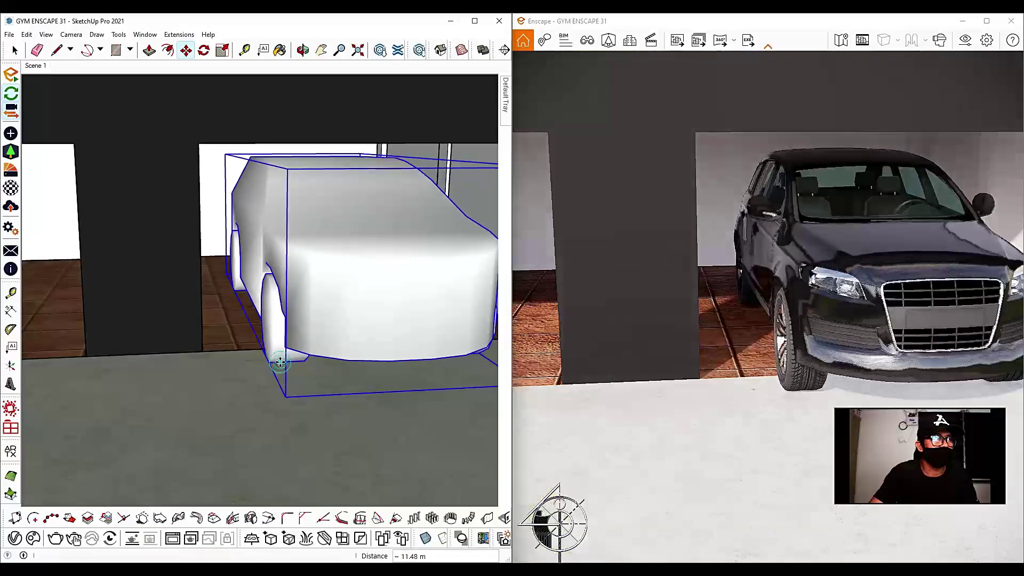
{"action": "scroll", "coordinate": [327, 293], "scroll_direction": "down", "scroll_amount": 6}
{"action": "mouse_move", "coordinate": [270, 350]}
{"action": "middle_mouse_down"}
{"action": "mouse_move", "coordinate": [201, 317]}
{"action": "mouse_move", "coordinate": [338, 326]}
{"action": "middle_mouse_up"}
{"action": "scroll", "coordinate": [338, 328], "scroll_direction": "down", "scroll_amount": 5}
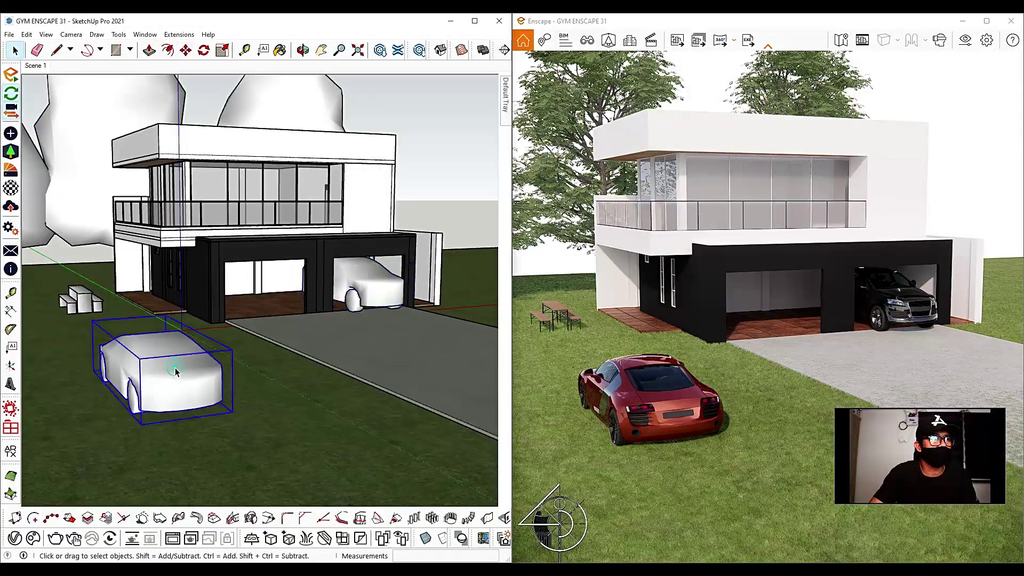
Step: Move the red sports car from the lawn onto the driveway and rotate it half a turn so its front faces away from the house
{"action": "scroll", "coordinate": [113, 411], "scroll_direction": "up", "scroll_amount": 5}
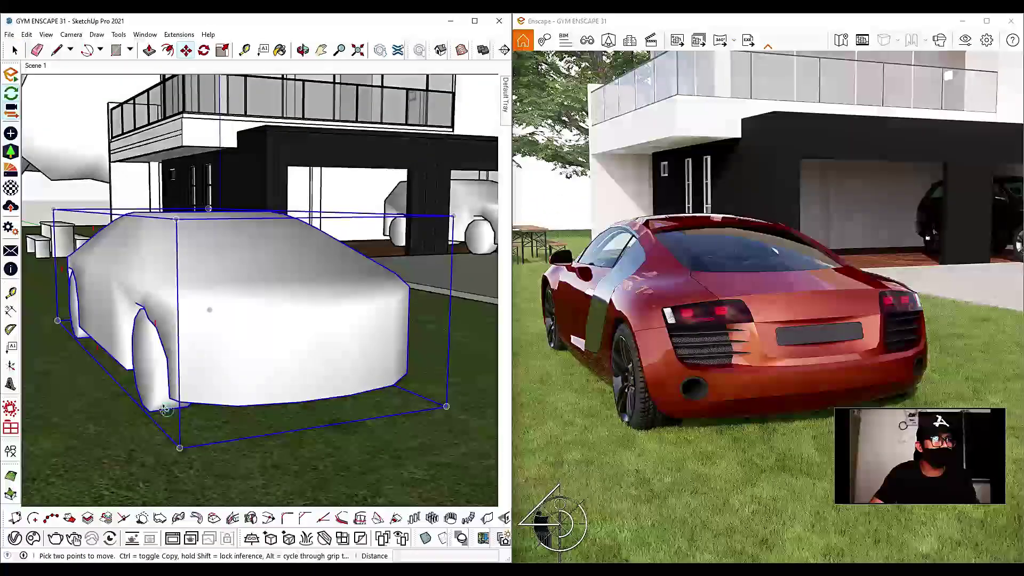
{"action": "left_click", "coordinate": [208, 308]}
{"action": "scroll", "coordinate": [106, 405], "scroll_direction": "down", "scroll_amount": 5}
{"action": "left_click", "coordinate": [298, 355]}
{"action": "middle_click_drag", "start_coordinate": [301, 329], "coordinate": [302, 373]}
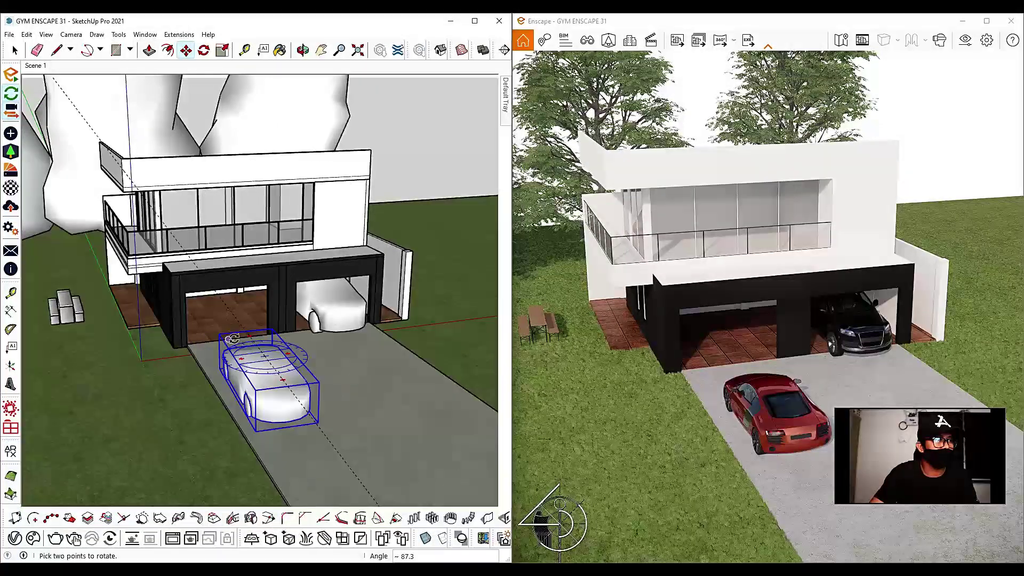
{"action": "left_click", "coordinate": [270, 368]}
Step: Move the red sports car by a wheel base point into the empty garage bay nearer the side terrace
{"action": "middle_click_drag", "start_coordinate": [270, 372], "coordinate": [304, 315]}
{"action": "scroll", "coordinate": [255, 315], "scroll_direction": "up", "scroll_amount": 4}
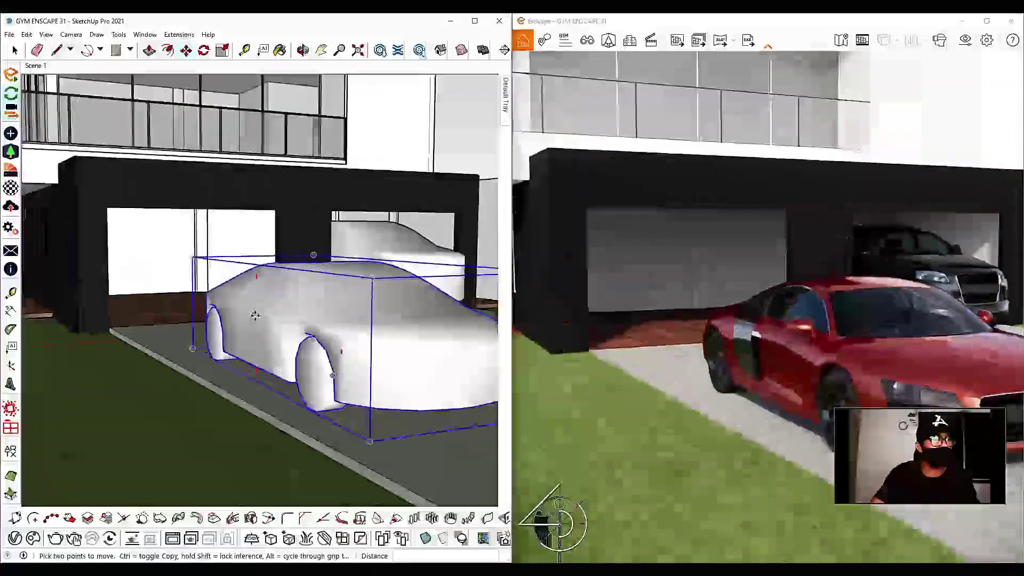
{"action": "left_click", "coordinate": [308, 411]}
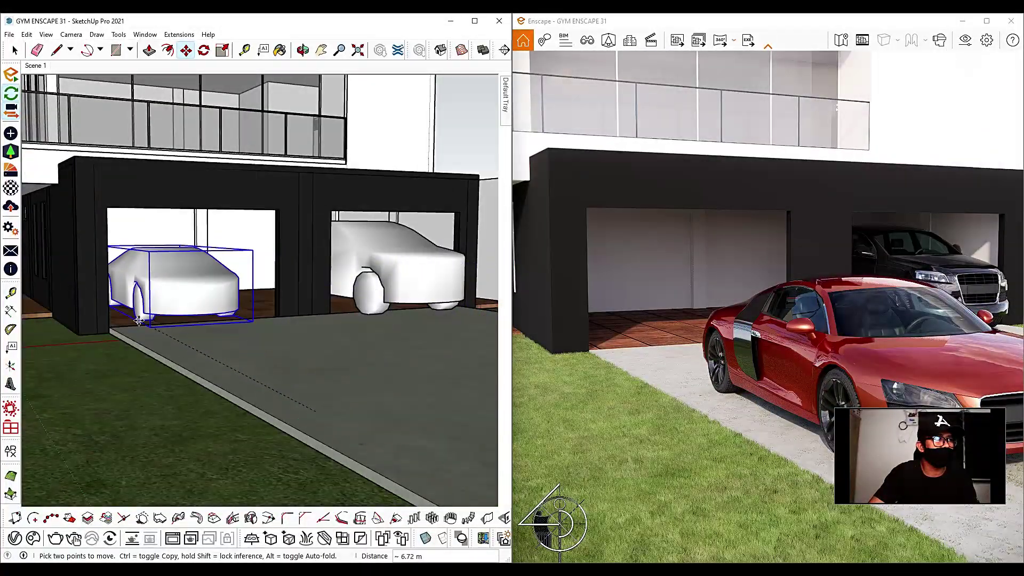
Step: Move the black SUV deeper into its garage bay by its front wheel base and fine-tune its position by 0.19 m
{"action": "mouse_move", "coordinate": [207, 320]}
{"action": "middle_mouse_down"}
{"action": "mouse_move", "coordinate": [213, 344]}
{"action": "mouse_move", "coordinate": [123, 344]}
{"action": "mouse_move", "coordinate": [357, 353]}
{"action": "mouse_move", "coordinate": [232, 326]}
{"action": "middle_mouse_up"}
{"action": "scroll", "coordinate": [373, 304], "scroll_direction": "up", "scroll_amount": 5}
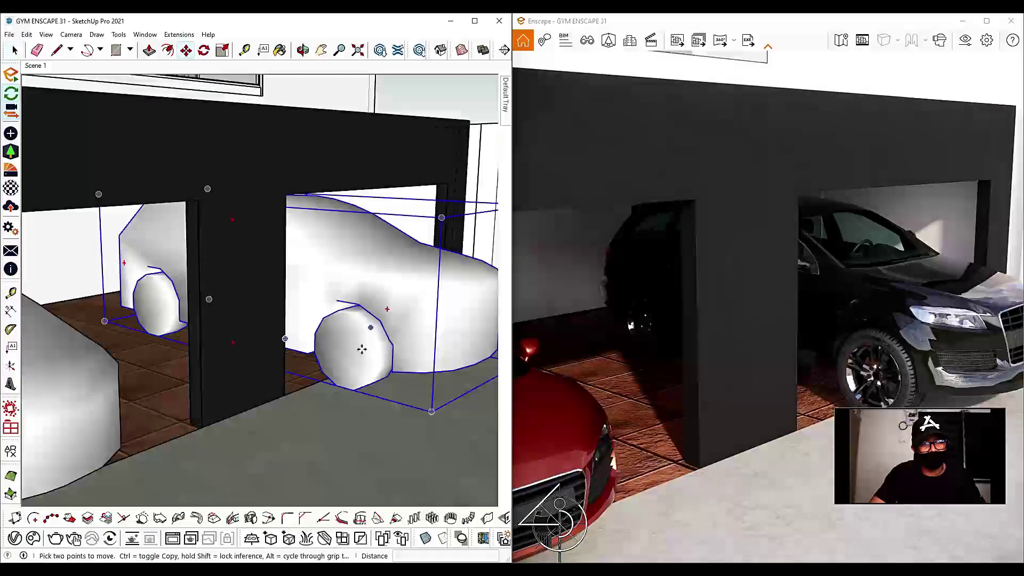
{"action": "scroll", "coordinate": [347, 390], "scroll_direction": "up", "scroll_amount": 5}
{"action": "scroll", "coordinate": [347, 390], "scroll_direction": "up", "scroll_amount": 2}
{"action": "left_click", "coordinate": [347, 390]}
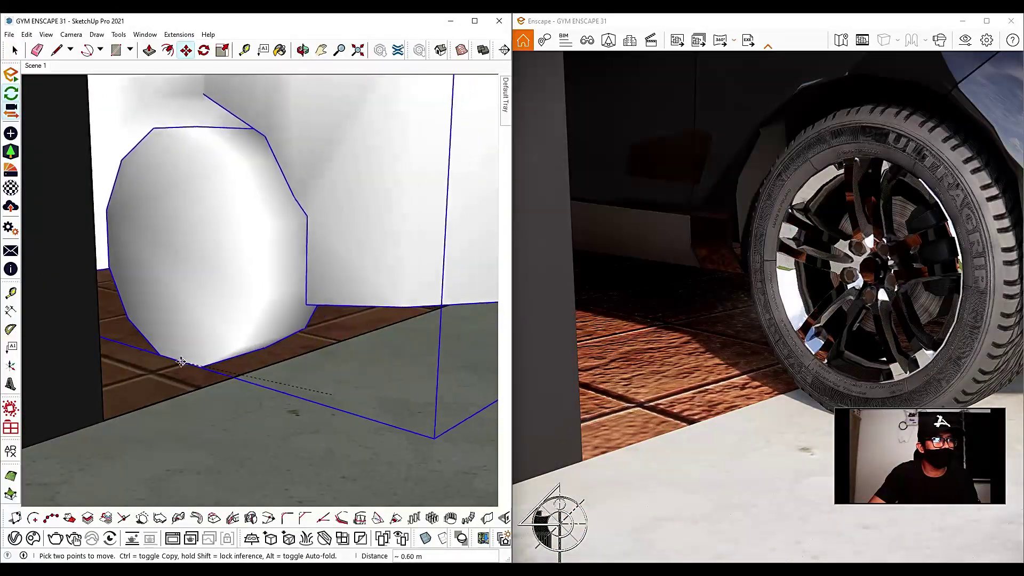
{"action": "left_click", "coordinate": [140, 353]}
{"action": "scroll", "coordinate": [167, 354], "scroll_direction": "down", "scroll_amount": 5}
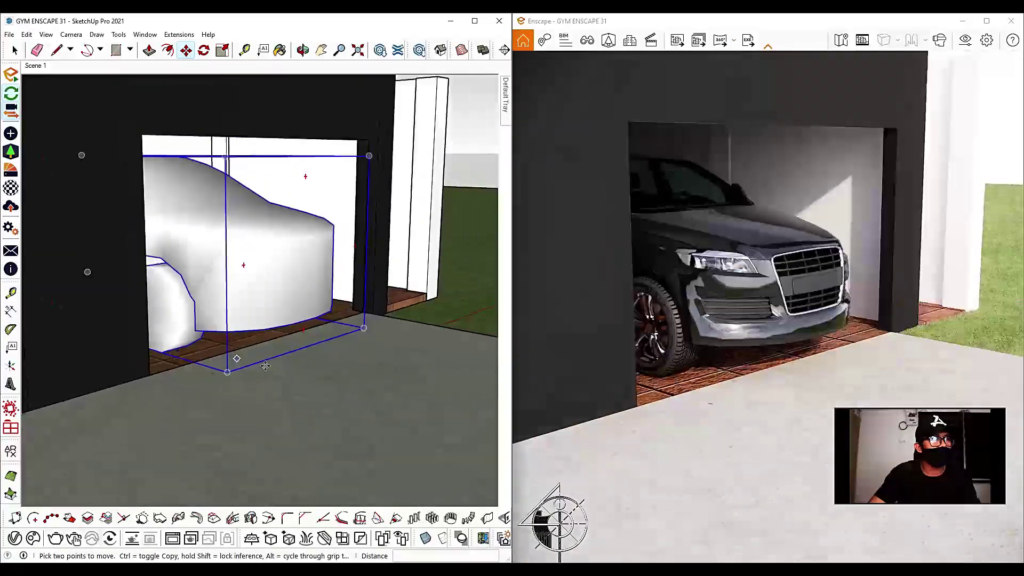
{"action": "mouse_move", "coordinate": [167, 354]}
{"action": "middle_mouse_down"}
{"action": "mouse_move", "coordinate": [32, 368]}
{"action": "mouse_move", "coordinate": [171, 329]}
{"action": "mouse_move", "coordinate": [64, 366]}
{"action": "mouse_move", "coordinate": [74, 361]}
{"action": "middle_mouse_up"}
{"action": "scroll", "coordinate": [171, 329], "scroll_direction": "down", "scroll_amount": 2}
{"action": "scroll", "coordinate": [388, 370], "scroll_direction": "down", "scroll_amount": 3}
{"action": "key", "text": "m"}
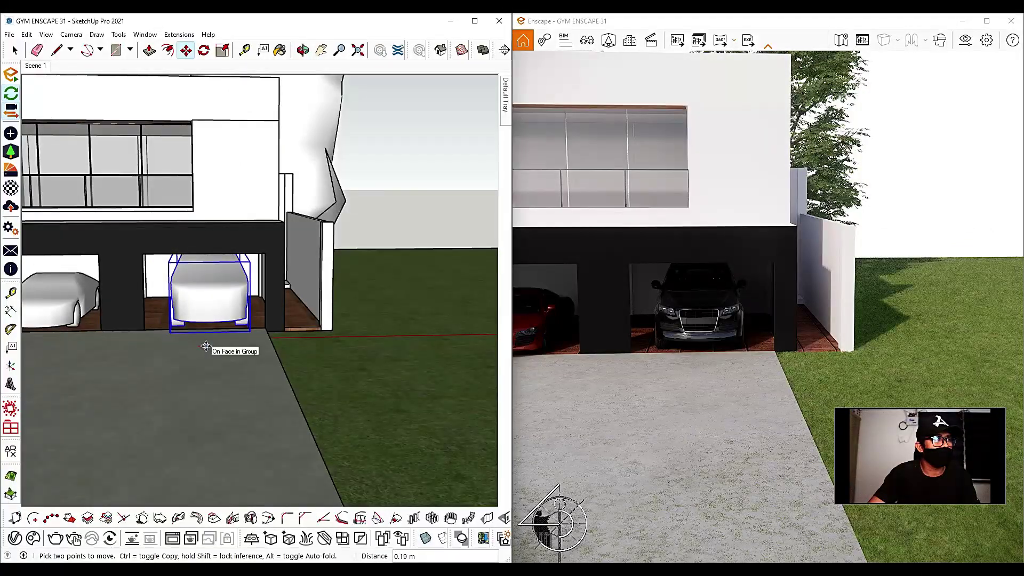
Step: Inspect the parked cars, the house front and the terrace side from several angles in the synchronized render
{"action": "scroll", "coordinate": [294, 334], "scroll_direction": "down", "scroll_amount": 5}
{"action": "mouse_move", "coordinate": [294, 334]}
{"action": "middle_mouse_down"}
{"action": "mouse_move", "coordinate": [50, 327]}
{"action": "mouse_move", "coordinate": [82, 329]}
{"action": "middle_mouse_up"}
{"action": "scroll", "coordinate": [144, 240], "scroll_direction": "up", "scroll_amount": 3}
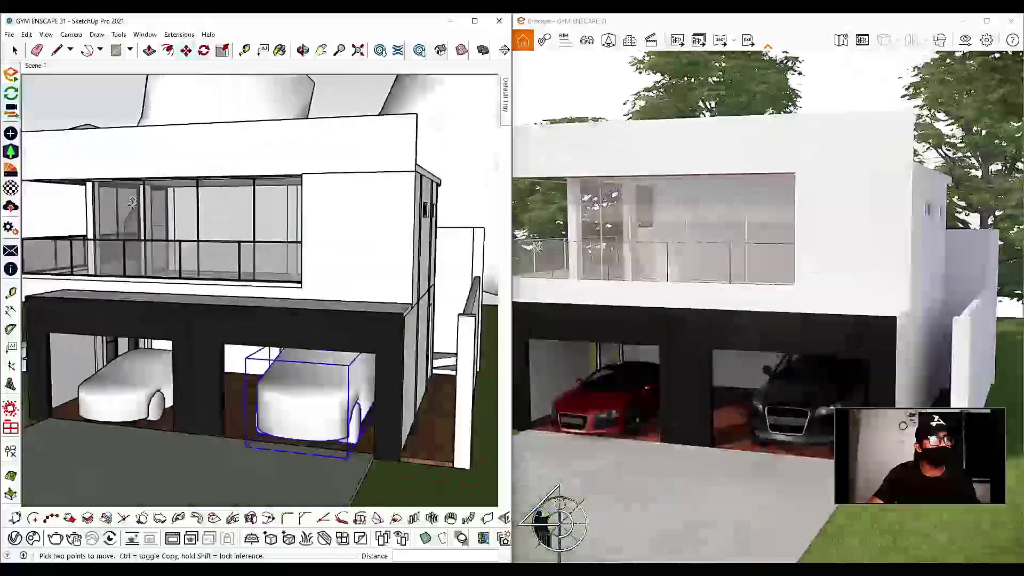
{"action": "mouse_move", "coordinate": [155, 305]}
{"action": "middle_mouse_down"}
{"action": "mouse_move", "coordinate": [329, 279]}
{"action": "mouse_move", "coordinate": [435, 285]}
{"action": "middle_mouse_up"}
{"action": "scroll", "coordinate": [435, 285], "scroll_direction": "down", "scroll_amount": 3}
{"action": "scroll", "coordinate": [283, 266], "scroll_direction": "up", "scroll_amount": 3}
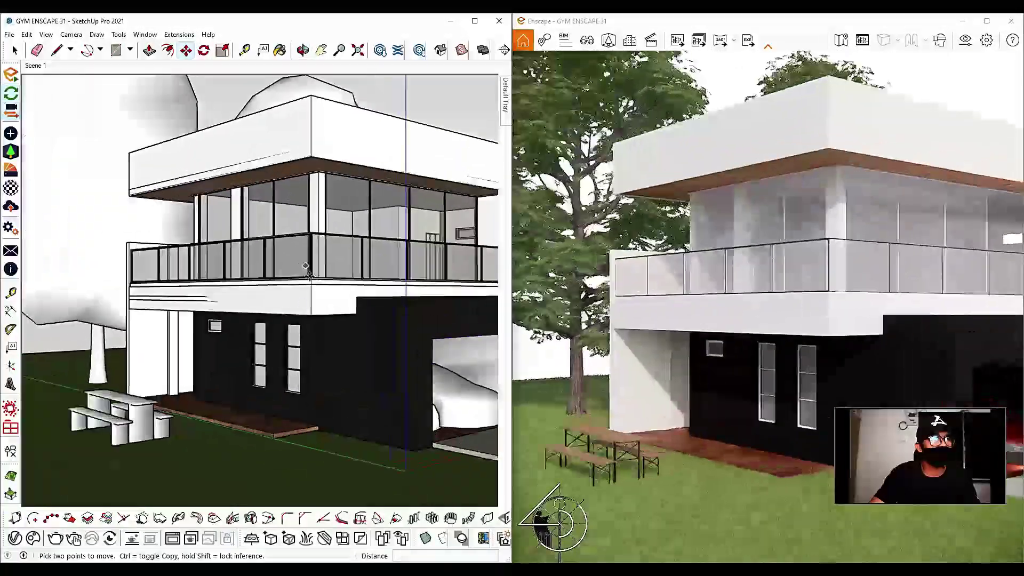
{"action": "middle_click_drag", "start_coordinate": [280, 275], "coordinate": [197, 295]}
{"action": "key", "text": "space"}
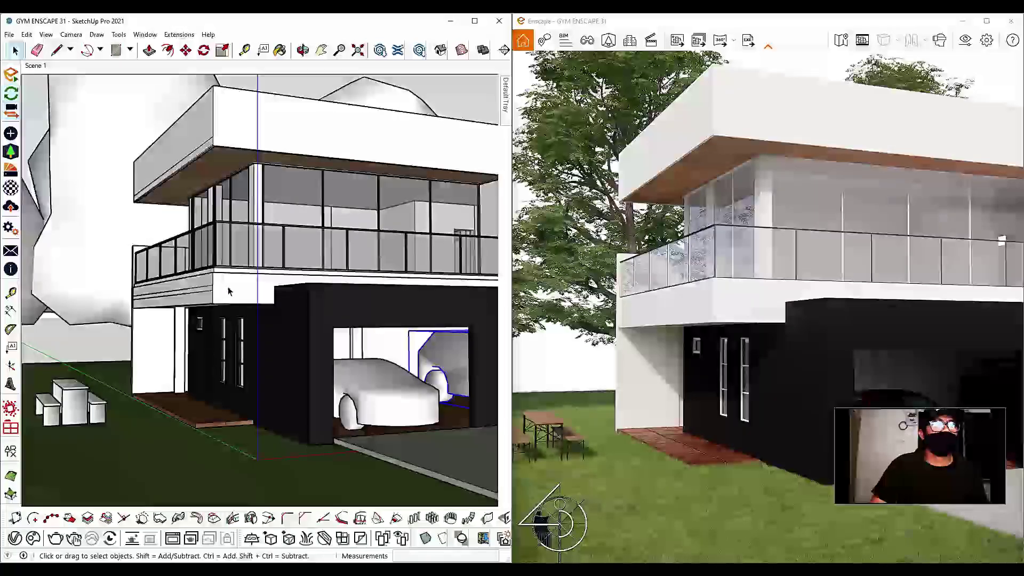
Step: Copy the Ash 05 tree beside the house by its trunk origin about 34 m onto the front lawn, on the picnic table side of the driveway
{"action": "scroll", "coordinate": [221, 269], "scroll_direction": "down", "scroll_amount": 4}
{"action": "middle_click_drag", "start_coordinate": [221, 269], "coordinate": [509, 290]}
{"action": "left_click", "coordinate": [78, 352]}
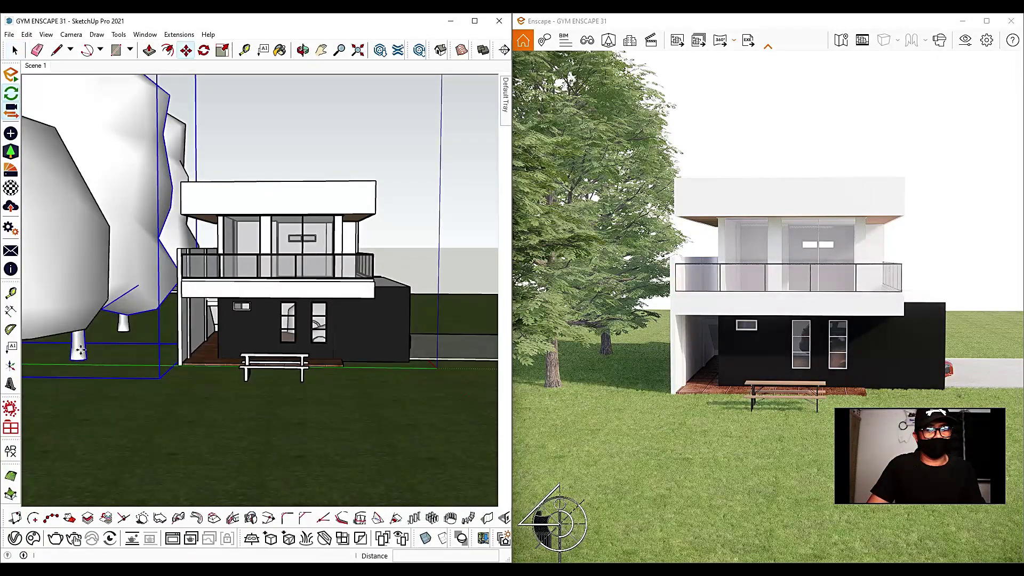
{"action": "left_click", "coordinate": [78, 361]}
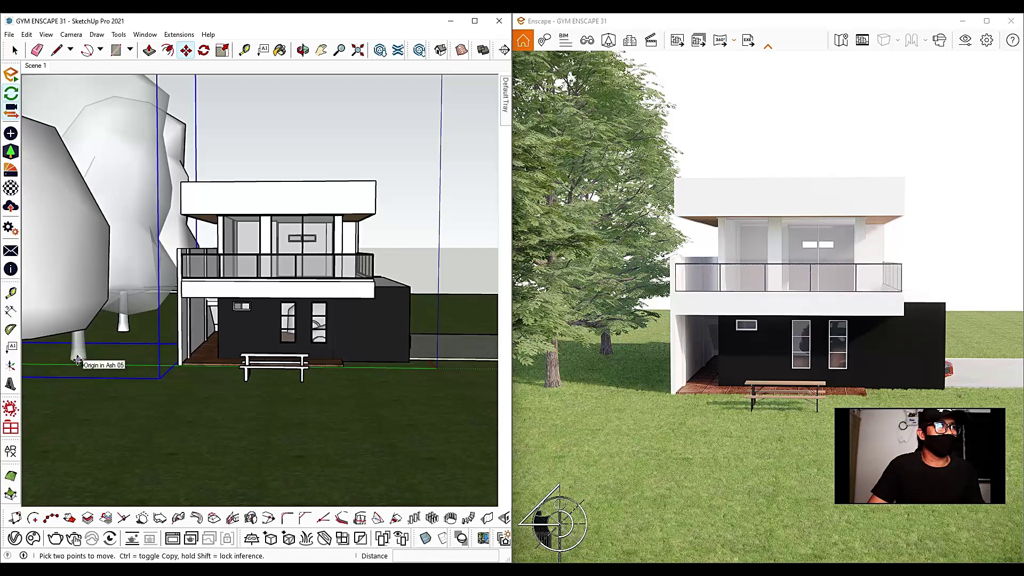
{"action": "key", "text": "ctrl"}
{"action": "left_click", "coordinate": [78, 361]}
{"action": "scroll", "coordinate": [75, 358], "scroll_direction": "down", "scroll_amount": 4}
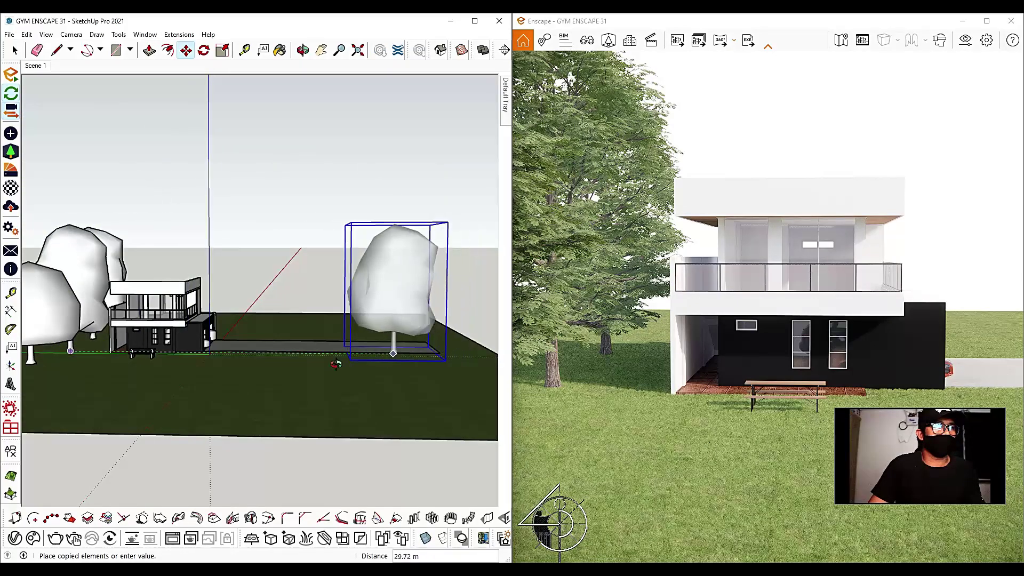
{"action": "middle_click_drag", "start_coordinate": [336, 364], "coordinate": [172, 327]}
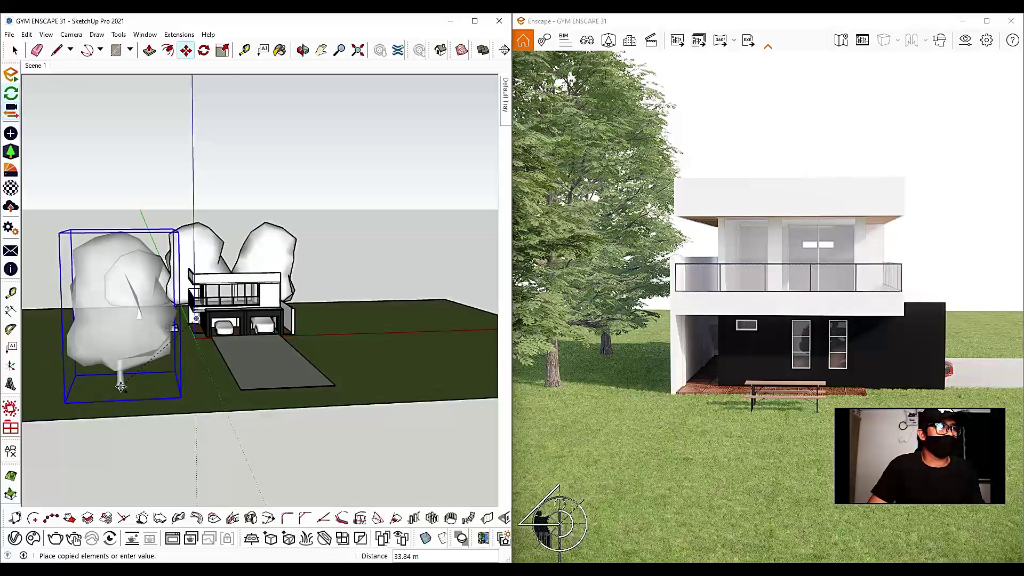
{"action": "left_click", "coordinate": [121, 385]}
Step: Copy the front lawn tree by its trunk base to the opposite side of the driveway and clear the selection
{"action": "left_click", "coordinate": [123, 389]}
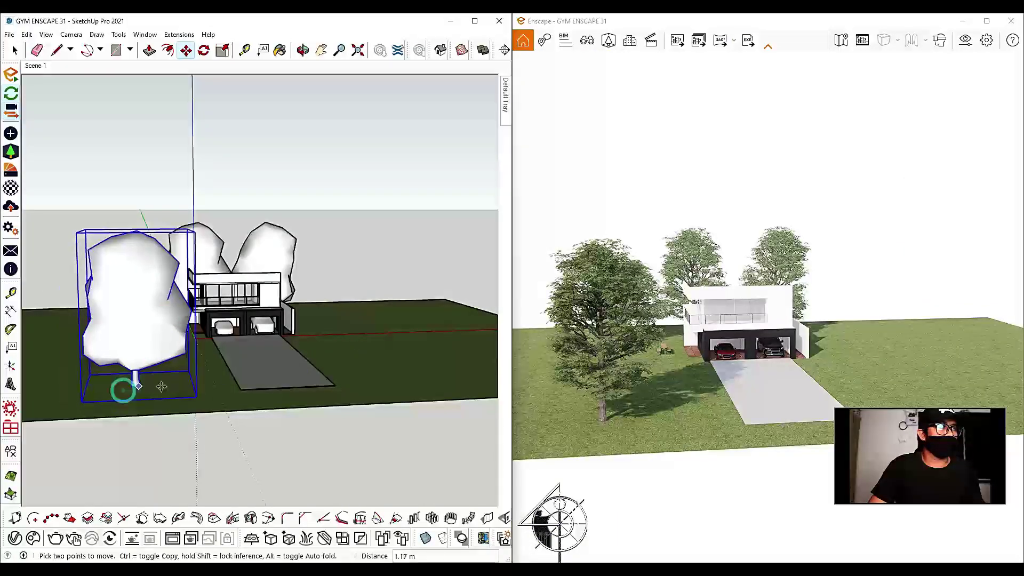
{"action": "key", "text": "Escape"}
{"action": "key", "text": "ctrl"}
{"action": "left_click", "coordinate": [123, 387]}
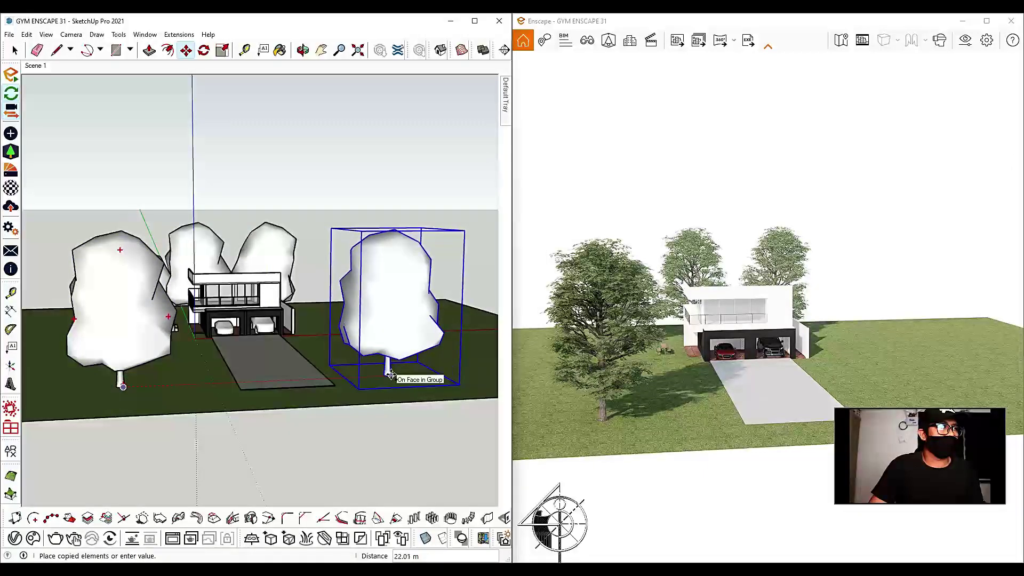
{"action": "left_click", "coordinate": [407, 372]}
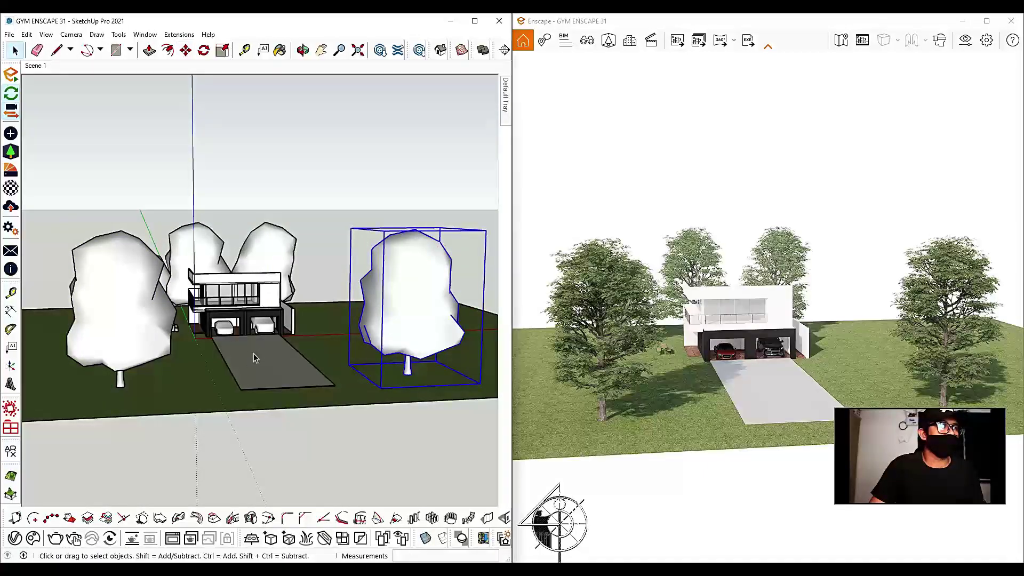
{"action": "left_click", "coordinate": [283, 187]}
Step: Examine the house front, garage, balcony and surrounding trees from near and far viewpoints in the live render
{"action": "scroll", "coordinate": [233, 296], "scroll_direction": "up", "scroll_amount": 7}
{"action": "mouse_move", "coordinate": [238, 315]}
{"action": "middle_mouse_down"}
{"action": "mouse_move", "coordinate": [228, 251]}
{"action": "mouse_move", "coordinate": [252, 262]}
{"action": "mouse_move", "coordinate": [168, 280]}
{"action": "middle_mouse_up"}
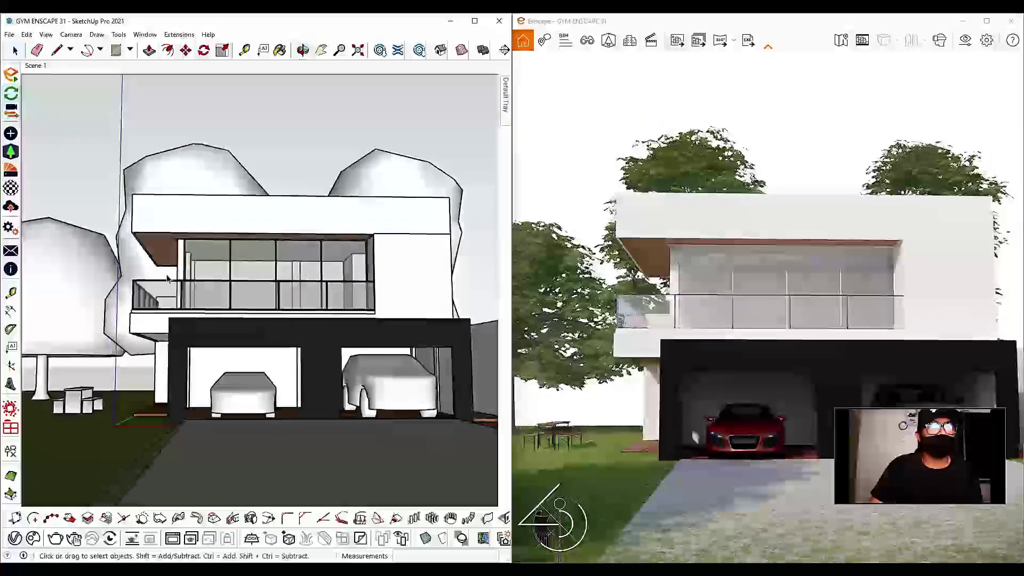
{"action": "scroll", "coordinate": [166, 281], "scroll_direction": "up", "scroll_amount": 2}
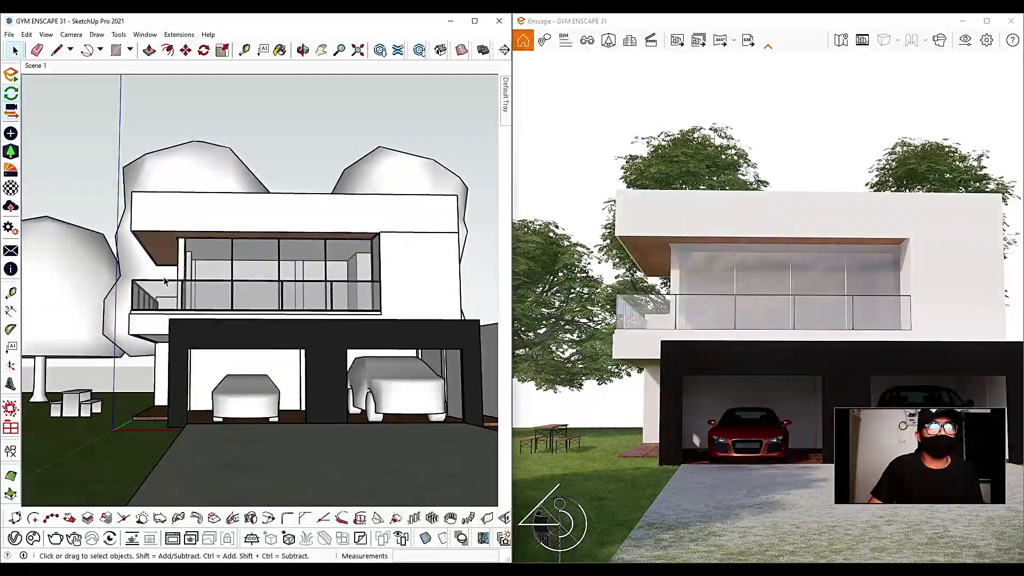
{"action": "scroll", "coordinate": [341, 290], "scroll_direction": "down", "scroll_amount": 2}
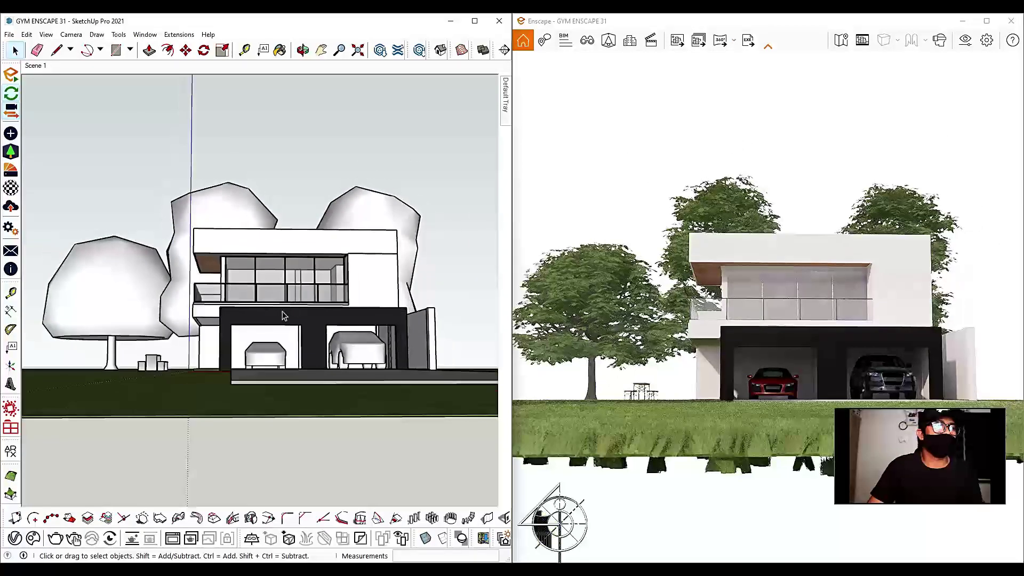
{"action": "mouse_move", "coordinate": [283, 315]}
{"action": "middle_mouse_down"}
{"action": "mouse_move", "coordinate": [267, 341]}
{"action": "mouse_move", "coordinate": [224, 336]}
{"action": "middle_mouse_up"}
{"action": "scroll", "coordinate": [221, 337], "scroll_direction": "down", "scroll_amount": 1}
{"action": "scroll", "coordinate": [222, 341], "scroll_direction": "up", "scroll_amount": 1}
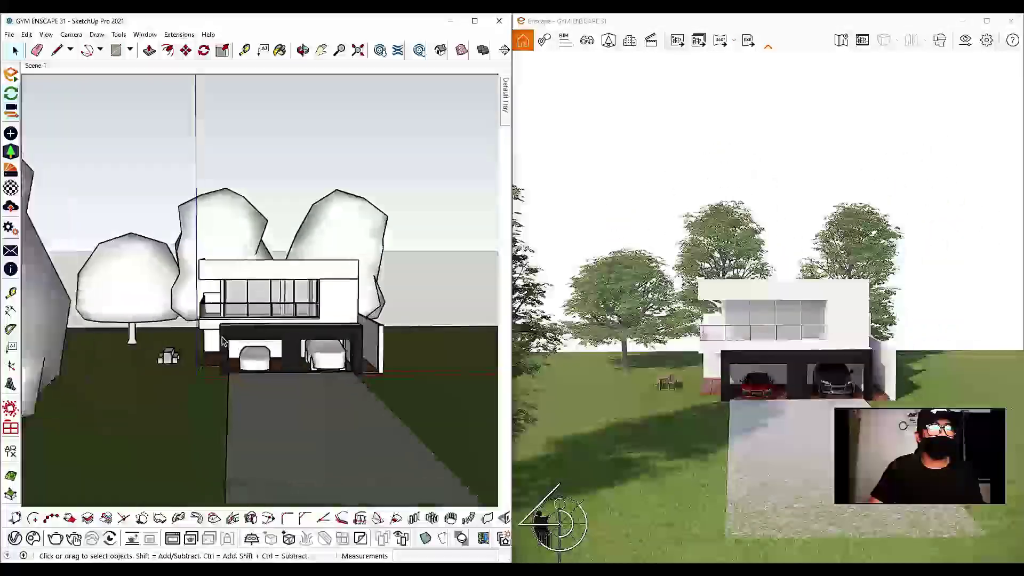
{"action": "scroll", "coordinate": [222, 341], "scroll_direction": "up", "scroll_amount": 2}
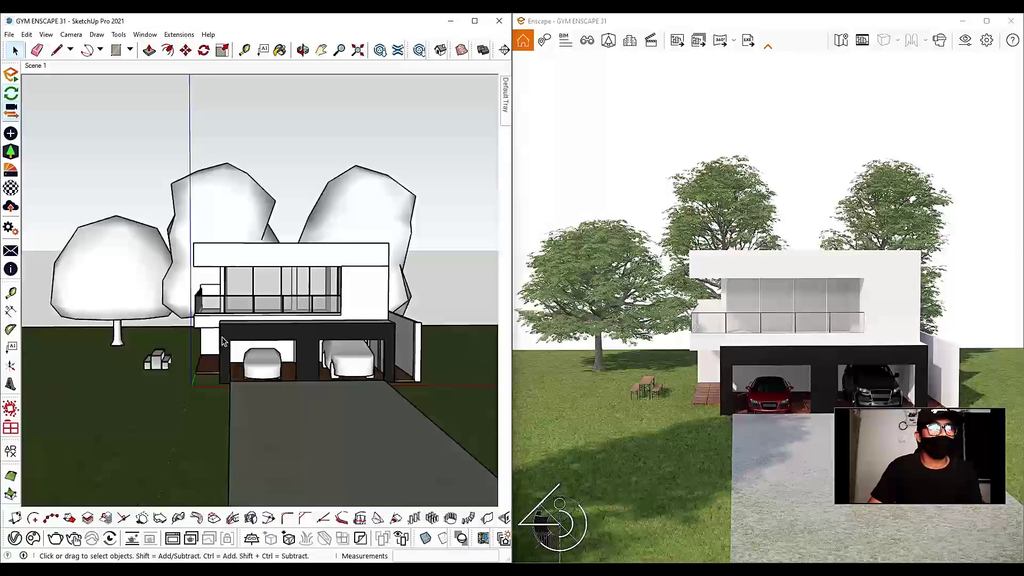
{"action": "scroll", "coordinate": [237, 307], "scroll_direction": "up", "scroll_amount": 7}
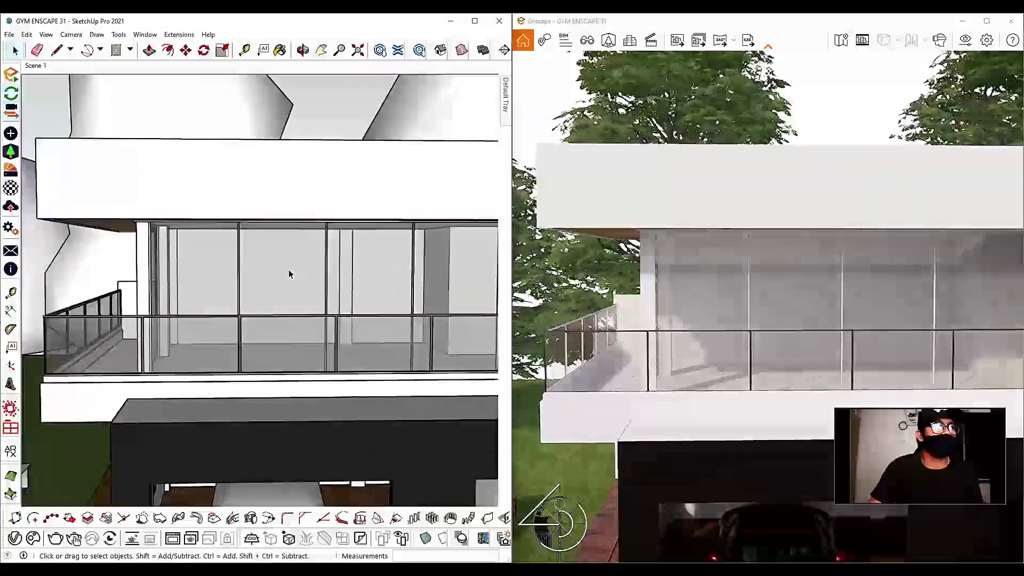
{"action": "mouse_move", "coordinate": [289, 270]}
{"action": "middle_mouse_down"}
{"action": "mouse_move", "coordinate": [224, 263]}
{"action": "mouse_move", "coordinate": [347, 257]}
{"action": "middle_mouse_up"}
{"action": "scroll", "coordinate": [346, 257], "scroll_direction": "down", "scroll_amount": 8}
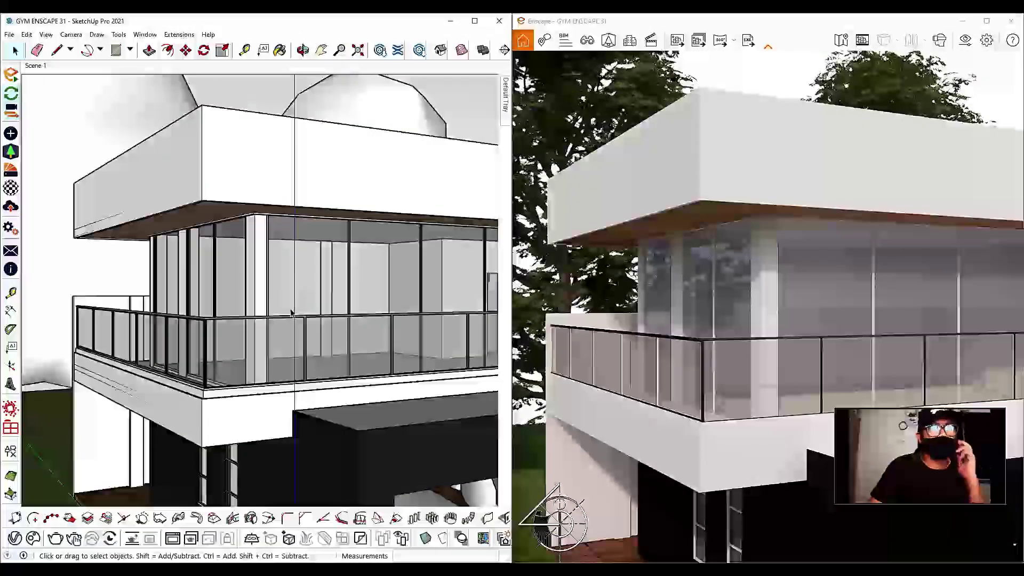
{"action": "middle_click_drag", "start_coordinate": [338, 246], "coordinate": [81, 260]}
{"action": "scroll", "coordinate": [81, 260], "scroll_direction": "down", "scroll_amount": 10}
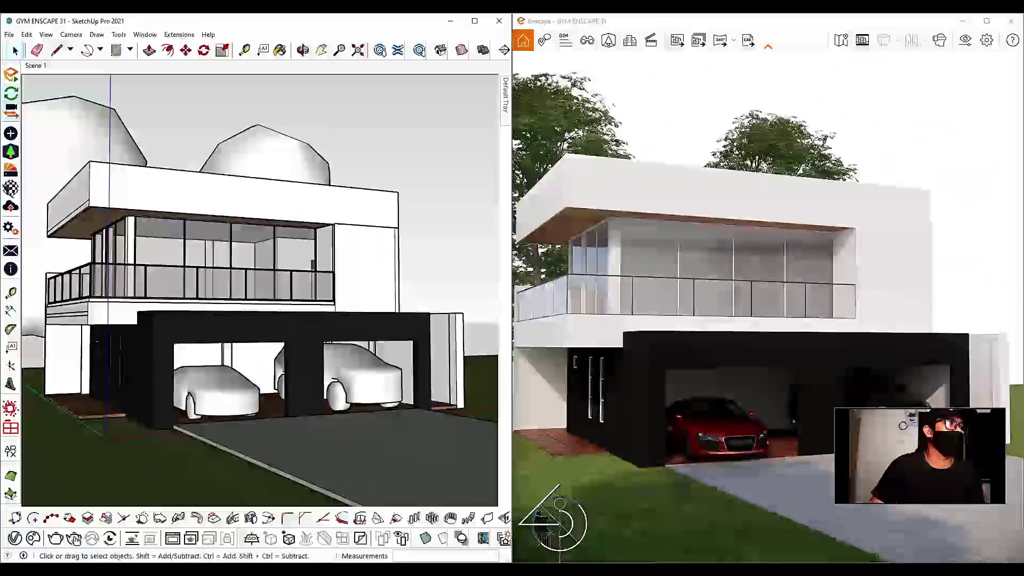
Step: Browse the vegetation assets in the Enscape library, filter them by the tree tag and choose a green full-crowned tree
{"action": "left_click", "coordinate": [11, 152]}
{"action": "left_click", "coordinate": [481, 306]}
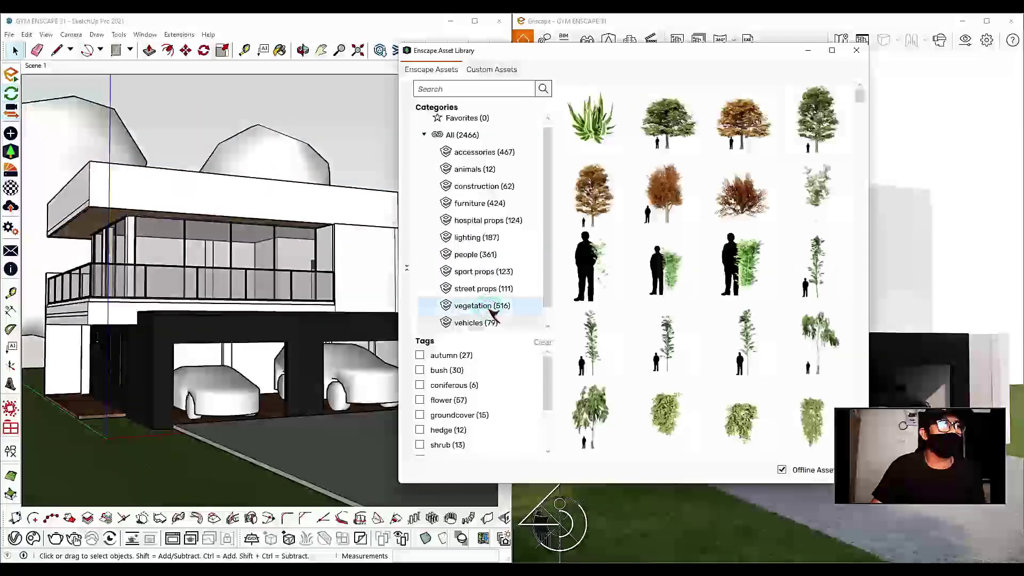
{"action": "scroll", "coordinate": [707, 289], "scroll_direction": "down", "scroll_amount": 3}
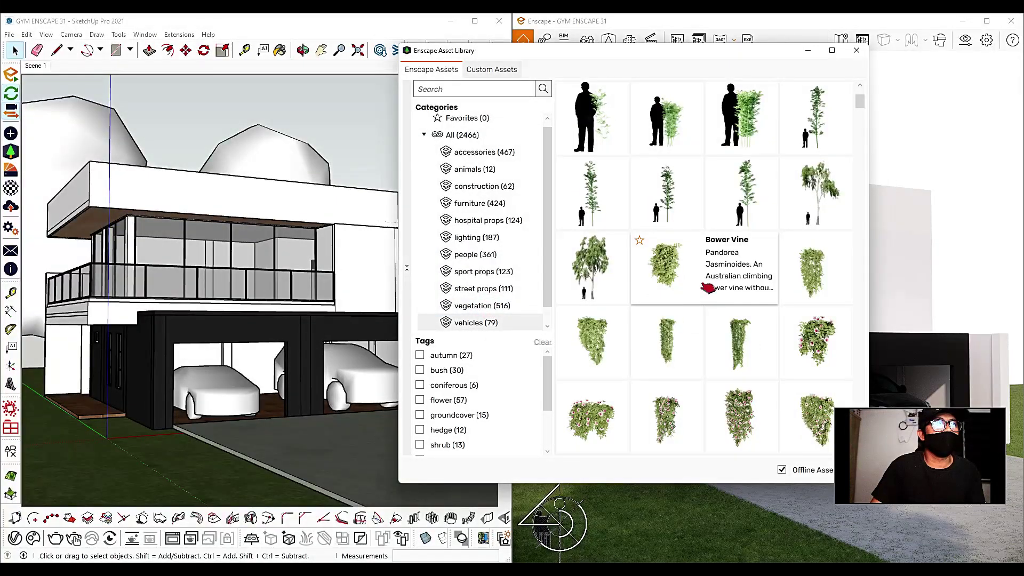
{"action": "scroll", "coordinate": [707, 289], "scroll_direction": "up", "scroll_amount": 3}
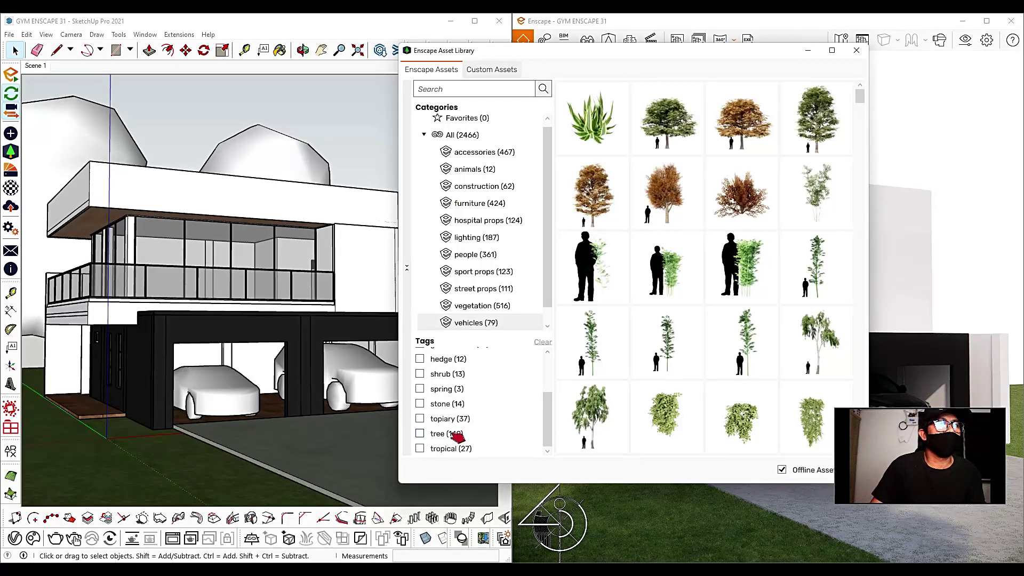
{"action": "left_click", "coordinate": [455, 435]}
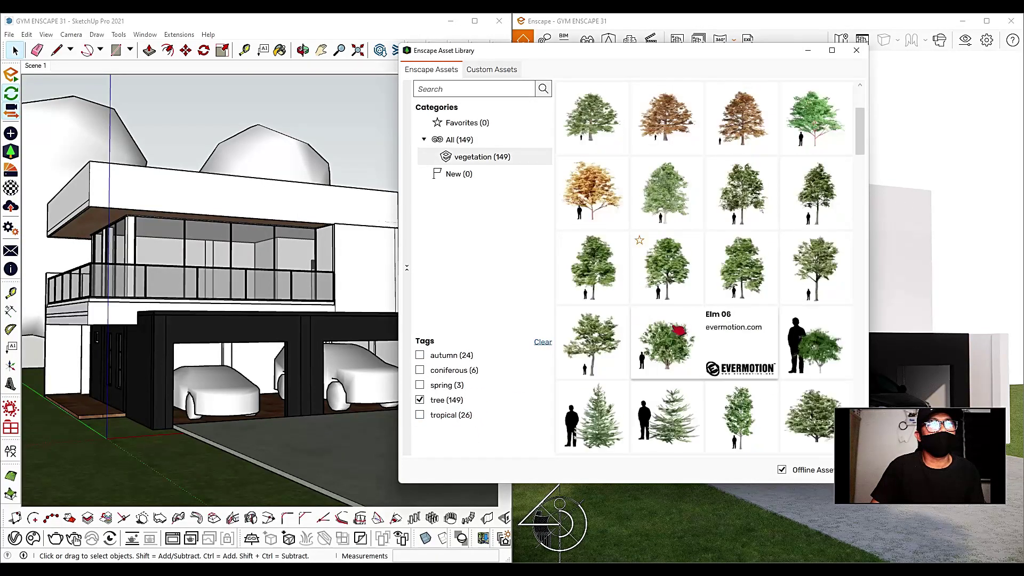
{"action": "scroll", "coordinate": [757, 363], "scroll_direction": "down", "scroll_amount": 2}
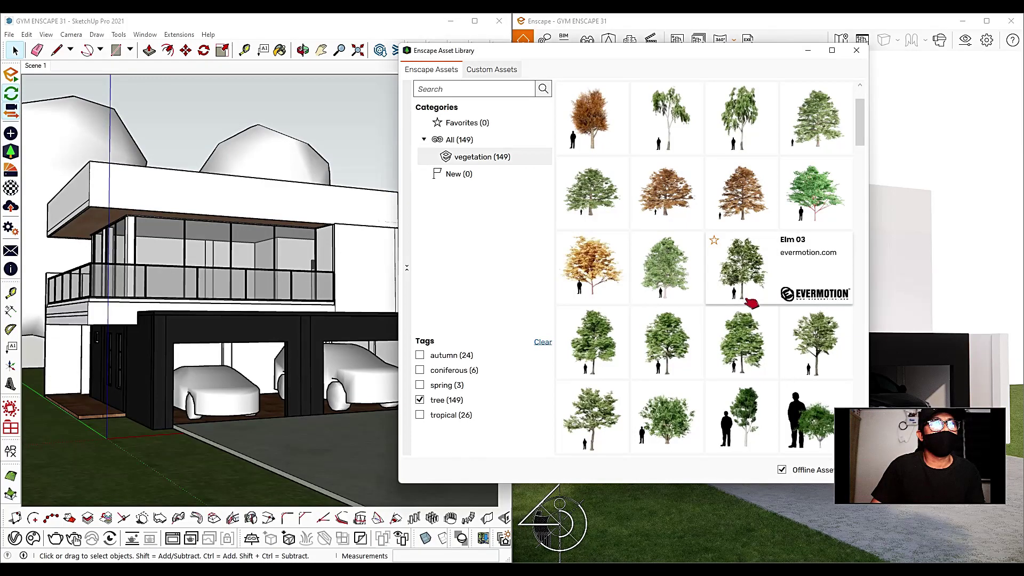
{"action": "left_click", "coordinate": [744, 376]}
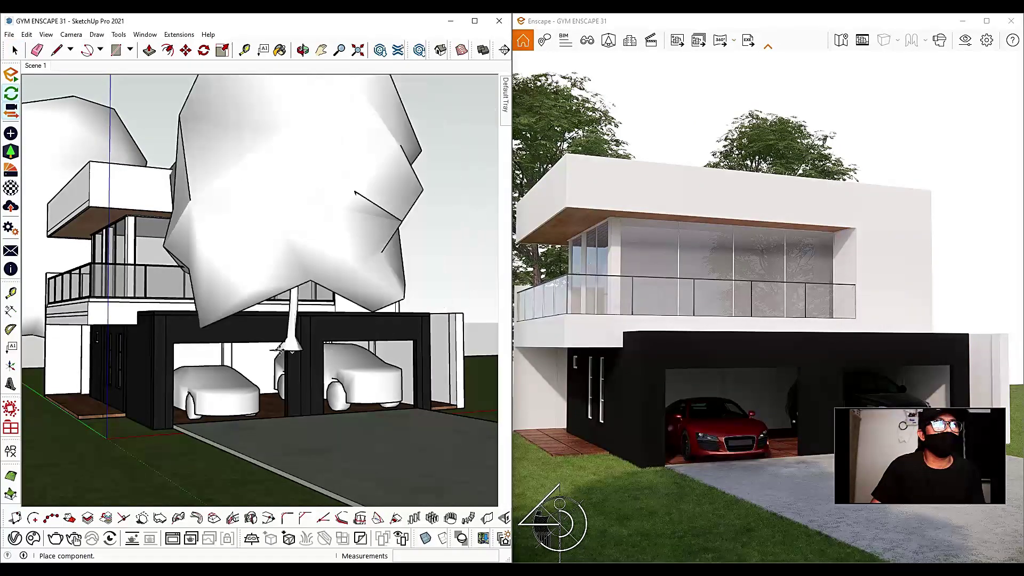
Step: Place instances of the chosen green full-crowned tree on the lawn around the rear of the house
{"action": "scroll", "coordinate": [276, 314], "scroll_direction": "down", "scroll_amount": 5}
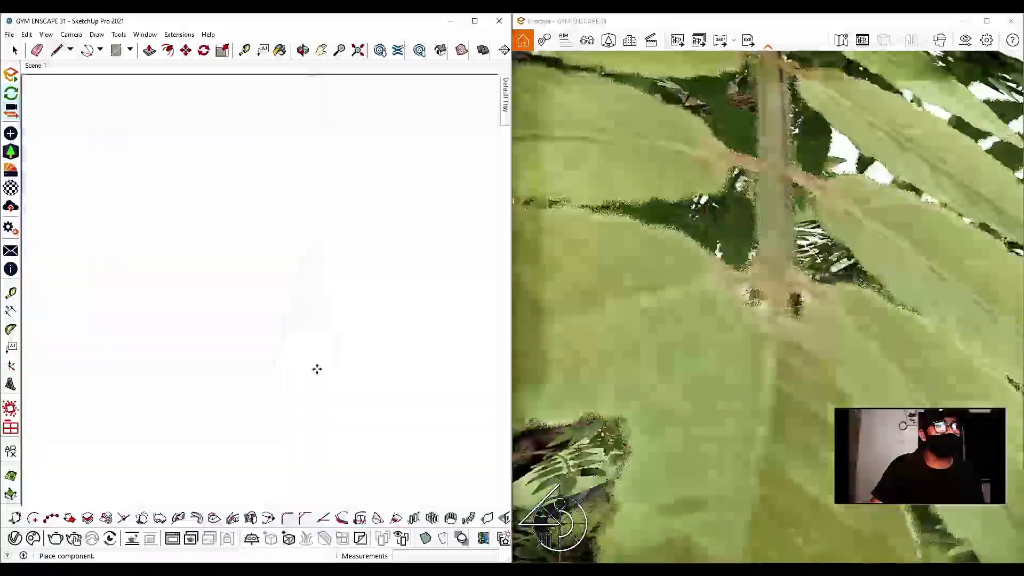
{"action": "scroll", "coordinate": [316, 368], "scroll_direction": "down", "scroll_amount": 6}
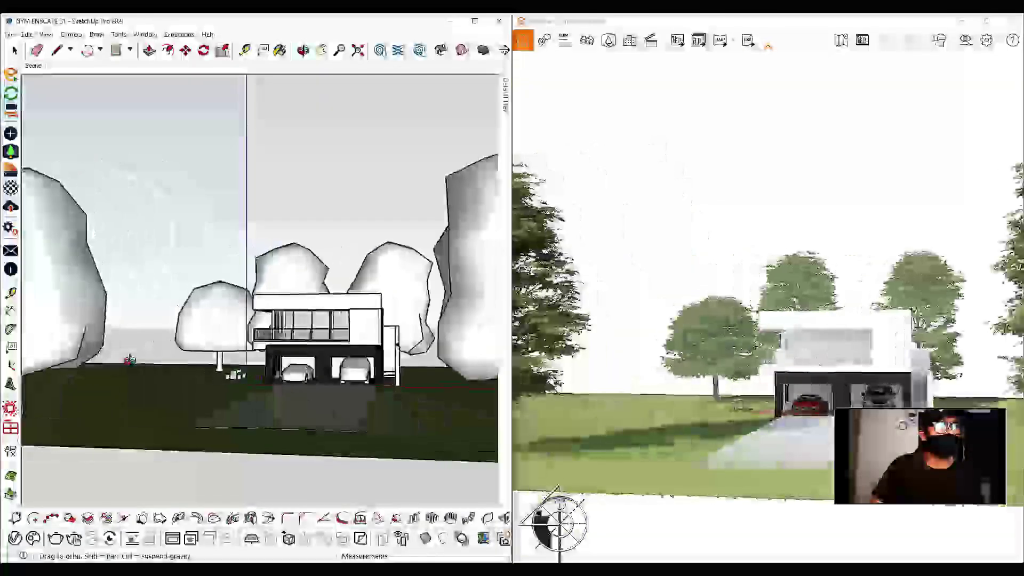
{"action": "left_click", "coordinate": [125, 435]}
{"action": "middle_click_drag", "start_coordinate": [181, 375], "coordinate": [288, 374]}
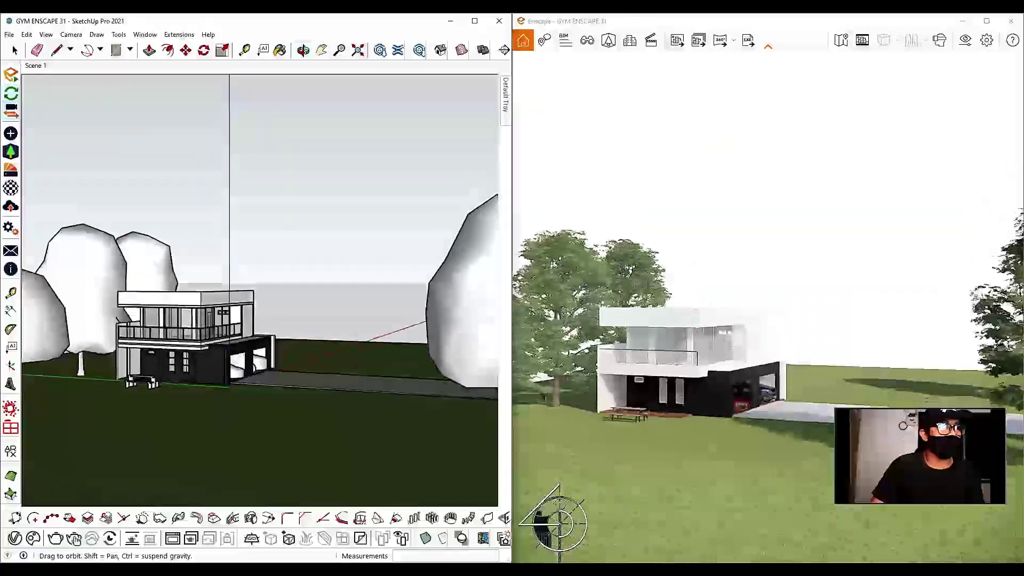
{"action": "mouse_move", "coordinate": [126, 376]}
{"action": "middle_mouse_down"}
{"action": "mouse_move", "coordinate": [298, 448]}
{"action": "mouse_move", "coordinate": [182, 436]}
{"action": "middle_mouse_up"}
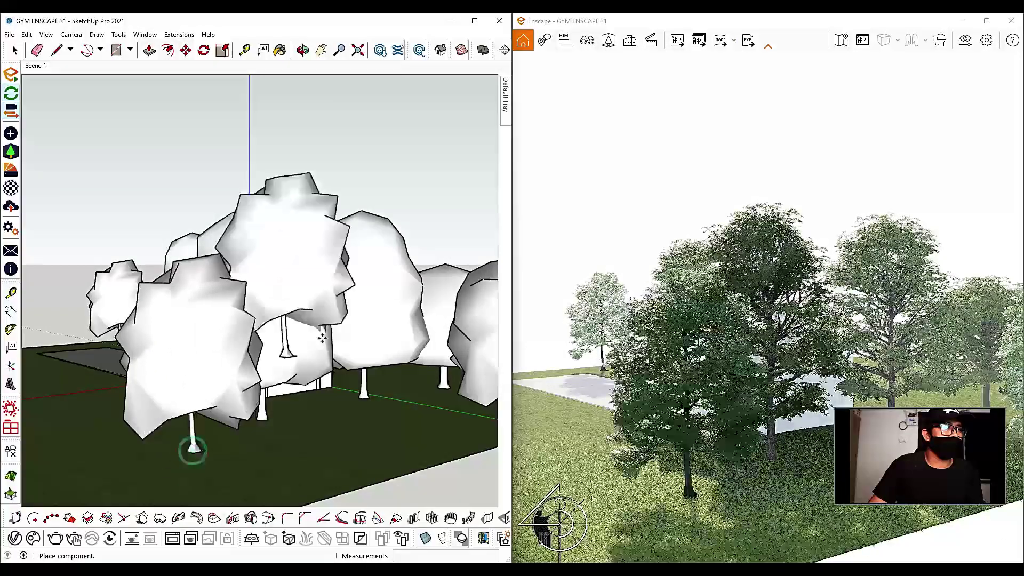
Step: Compose a low camera view of the house front and garage, framed by the front lawn tree's foliage and trunk
{"action": "mouse_move", "coordinate": [187, 162]}
{"action": "middle_mouse_down"}
{"action": "mouse_move", "coordinate": [224, 176]}
{"action": "mouse_move", "coordinate": [387, 307]}
{"action": "mouse_move", "coordinate": [268, 353]}
{"action": "mouse_move", "coordinate": [203, 348]}
{"action": "middle_mouse_up"}
{"action": "scroll", "coordinate": [267, 353], "scroll_direction": "up", "scroll_amount": 8}
{"action": "scroll", "coordinate": [160, 319], "scroll_direction": "down", "scroll_amount": 3}
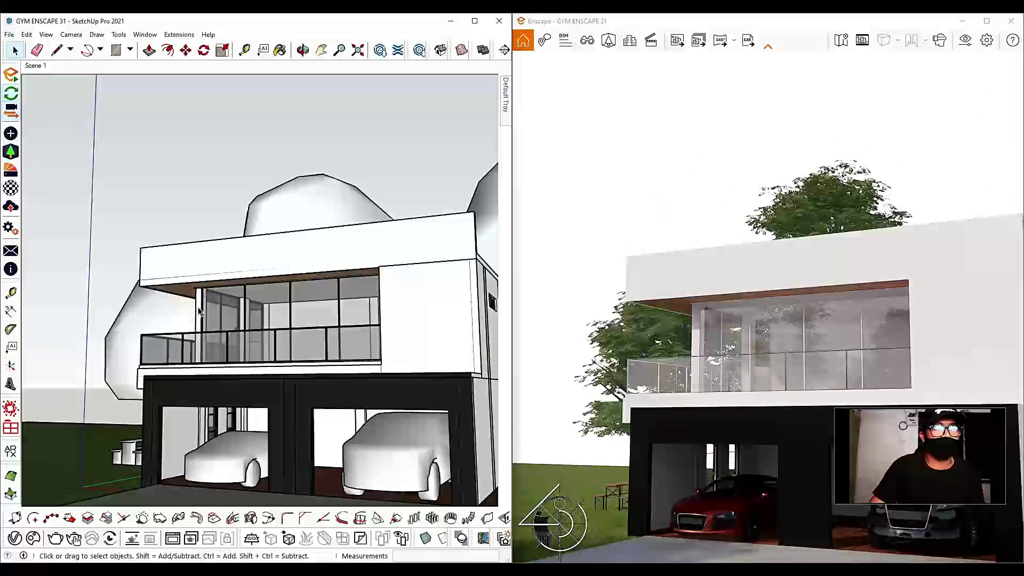
{"action": "mouse_move", "coordinate": [158, 319]}
{"action": "middle_mouse_down"}
{"action": "mouse_move", "coordinate": [308, 322]}
{"action": "mouse_move", "coordinate": [114, 312]}
{"action": "mouse_move", "coordinate": [398, 338]}
{"action": "mouse_move", "coordinate": [673, 318]}
{"action": "mouse_move", "coordinate": [720, 343]}
{"action": "mouse_move", "coordinate": [274, 293]}
{"action": "mouse_move", "coordinate": [195, 303]}
{"action": "mouse_move", "coordinate": [487, 322]}
{"action": "mouse_move", "coordinate": [873, 312]}
{"action": "middle_mouse_up"}
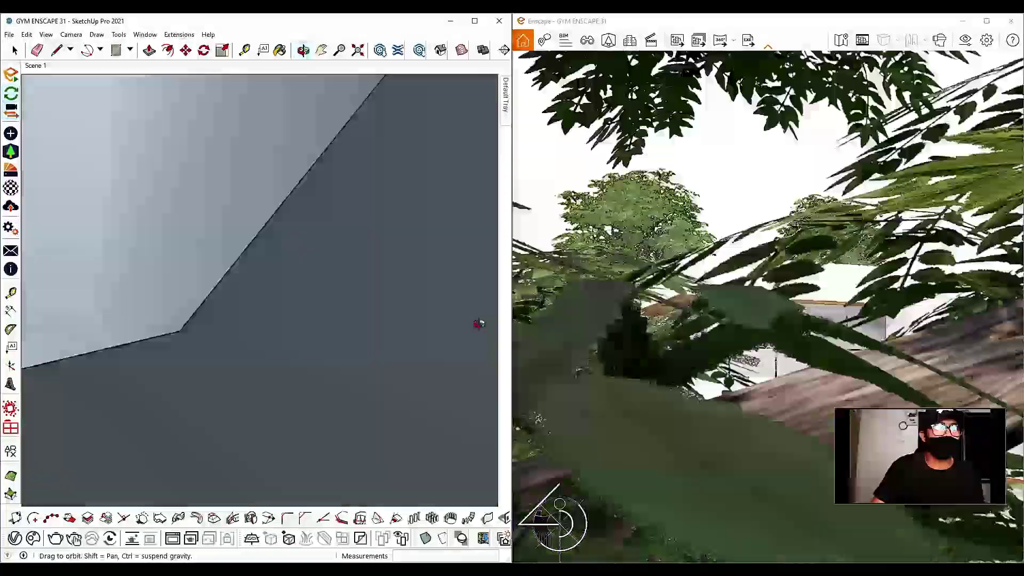
{"action": "scroll", "coordinate": [290, 327], "scroll_direction": "up", "scroll_amount": 3}
{"action": "scroll", "coordinate": [290, 328], "scroll_direction": "up", "scroll_amount": 2}
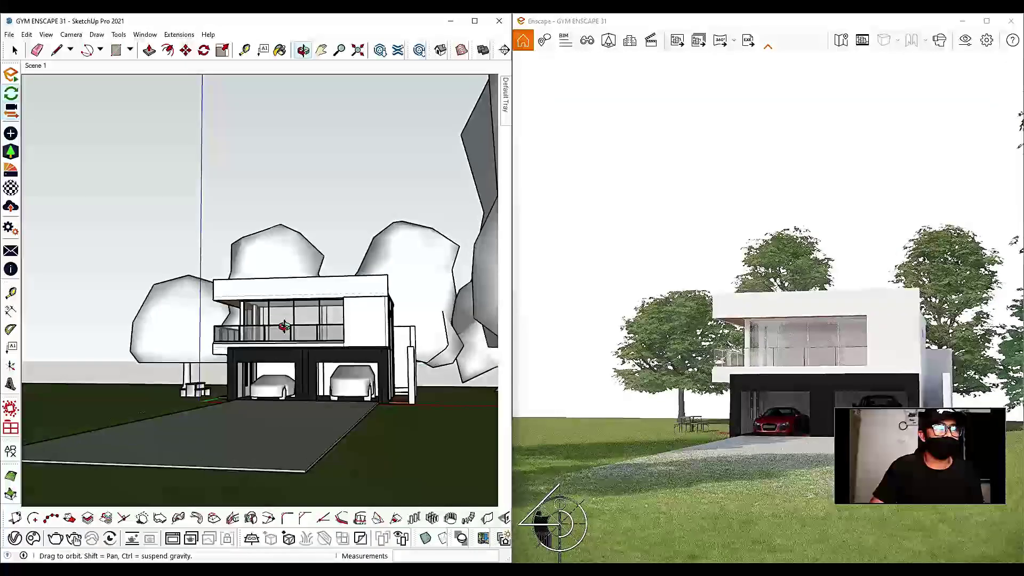
{"action": "scroll", "coordinate": [287, 331], "scroll_direction": "up", "scroll_amount": 2}
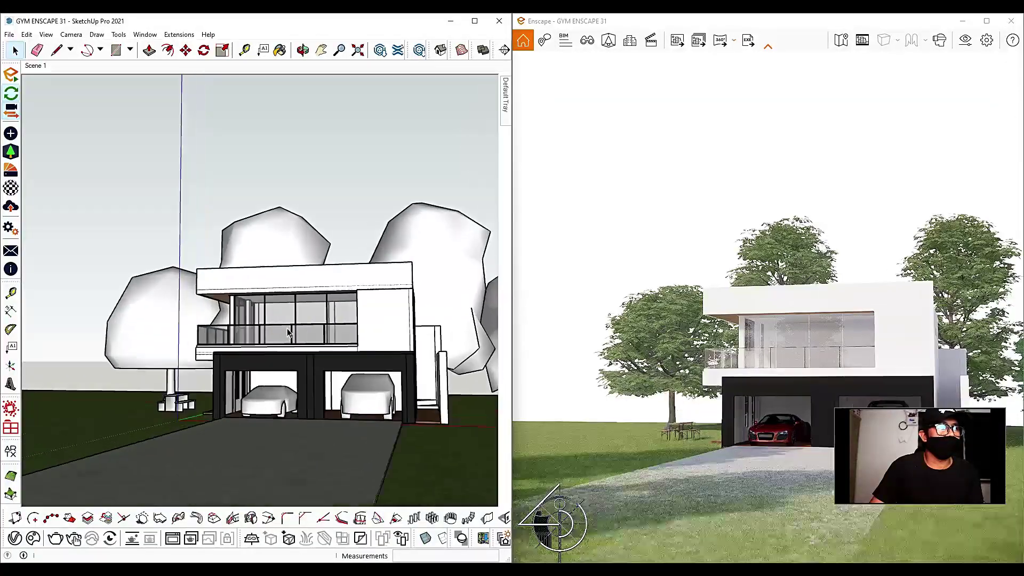
{"action": "middle_click_drag", "start_coordinate": [288, 332], "coordinate": [325, 360]}
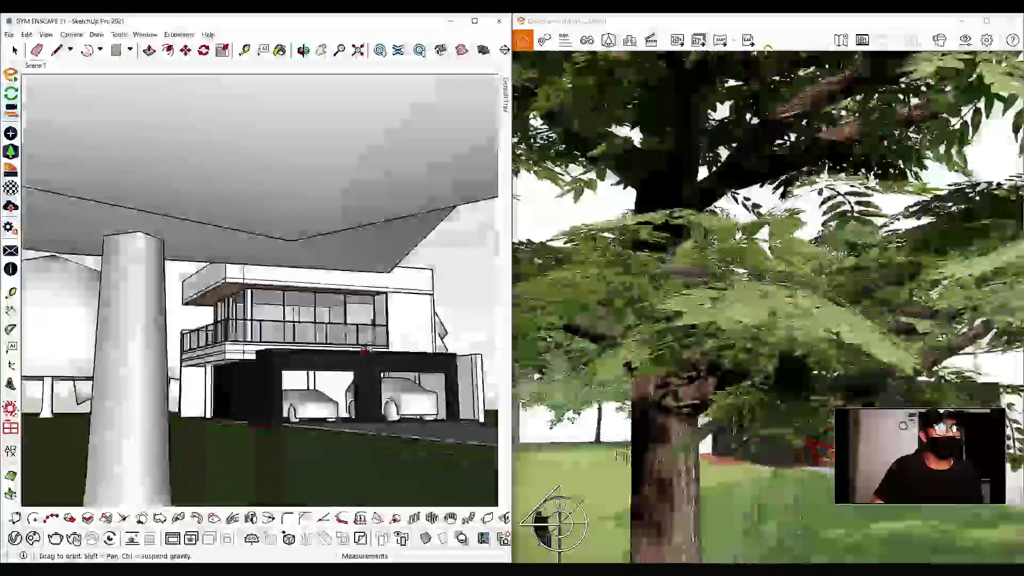
{"action": "scroll", "coordinate": [303, 350], "scroll_direction": "up", "scroll_amount": 2}
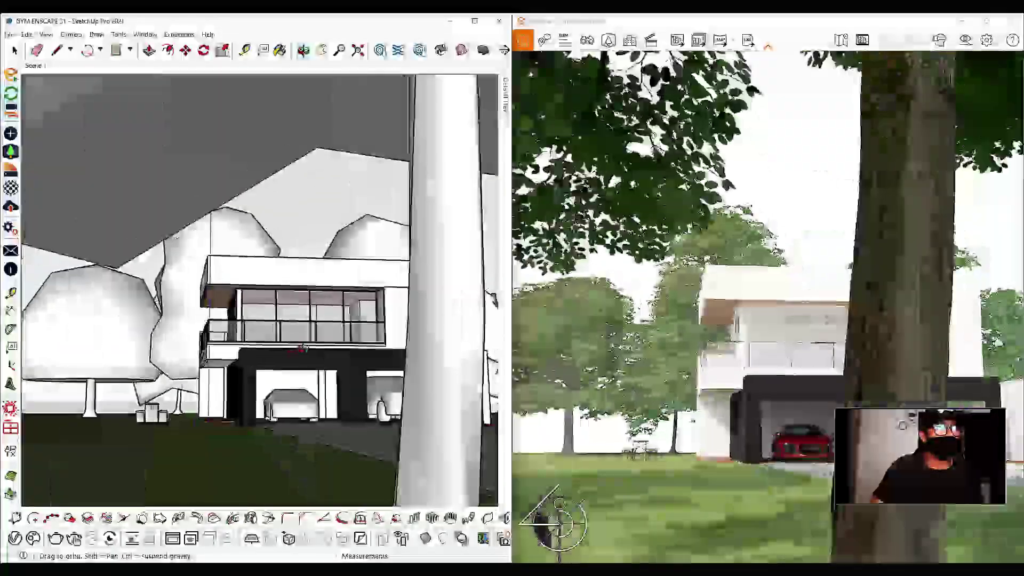
{"action": "scroll", "coordinate": [374, 368], "scroll_direction": "up", "scroll_amount": 3}
{"action": "key", "text": "space"}
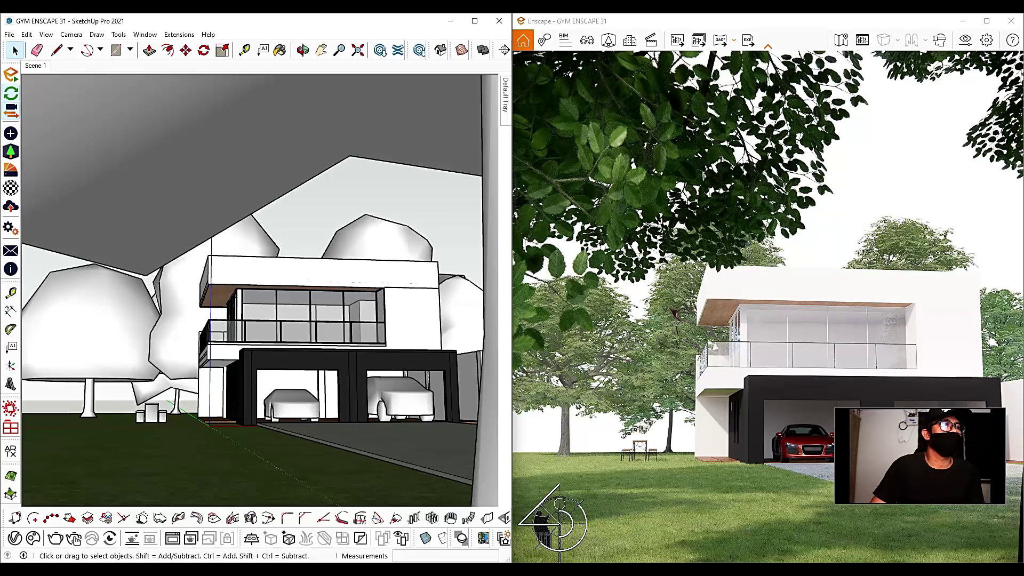
Step: Save the current framed view of the house front as a new scene after Scene 1
{"action": "right_click", "coordinate": [33, 65]}
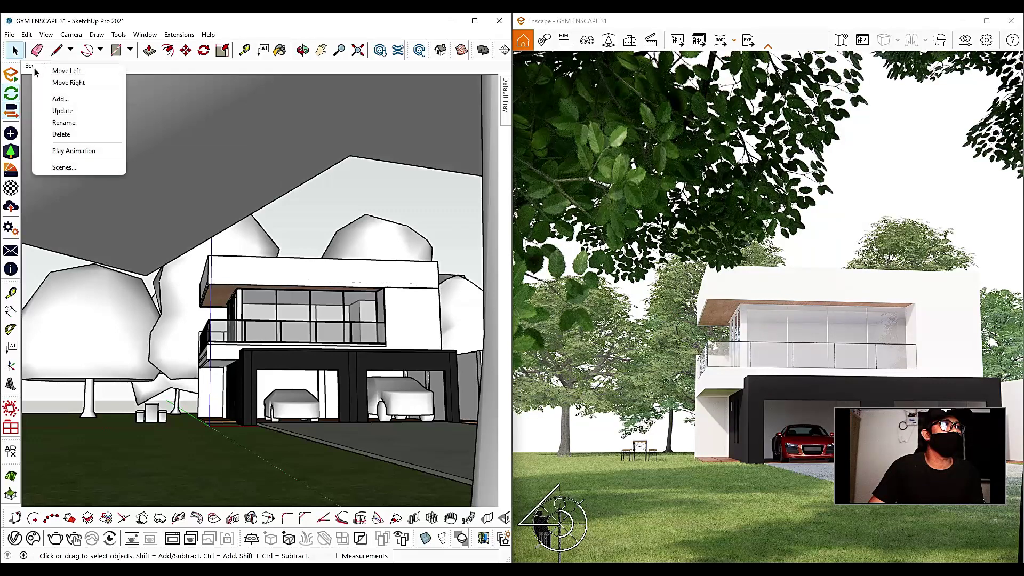
{"action": "left_click", "coordinate": [91, 98]}
{"action": "key", "text": "alt+f"}
{"action": "key", "text": "Escape"}
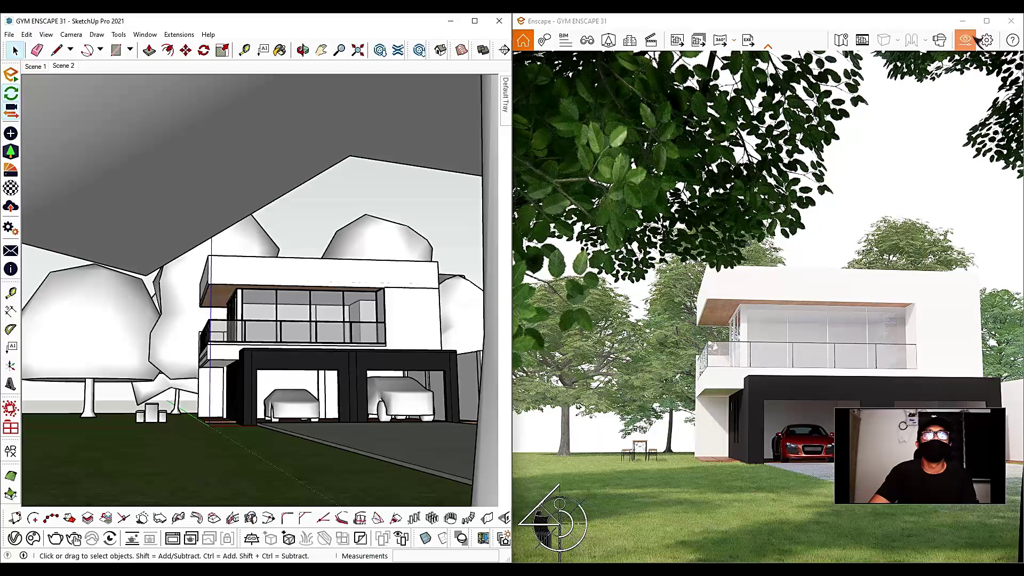
Step: Turn off the white background in the Enscape sky settings and close the visual settings
{"action": "left_click", "coordinate": [965, 41]}
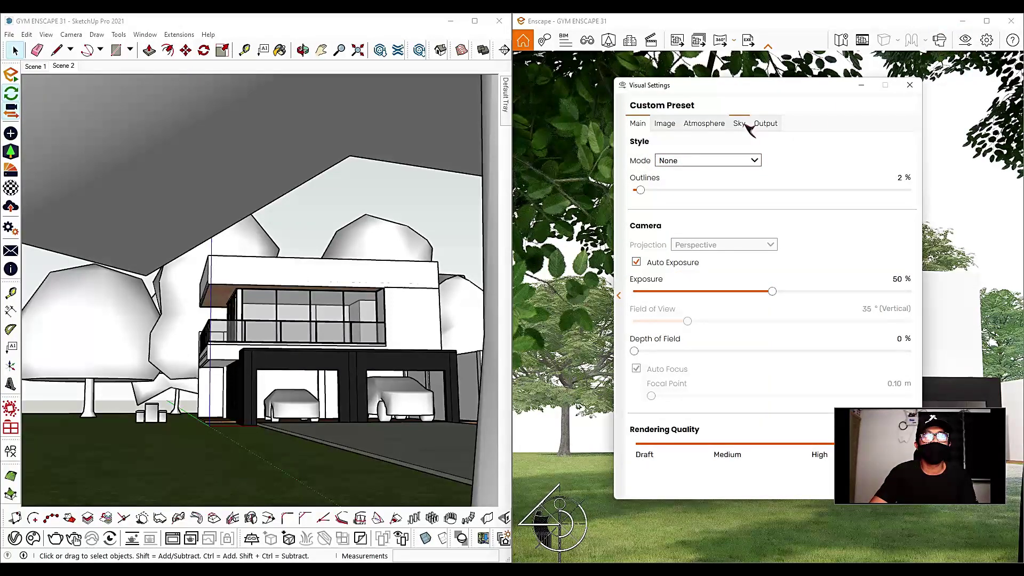
{"action": "mouse_move", "coordinate": [763, 161]}
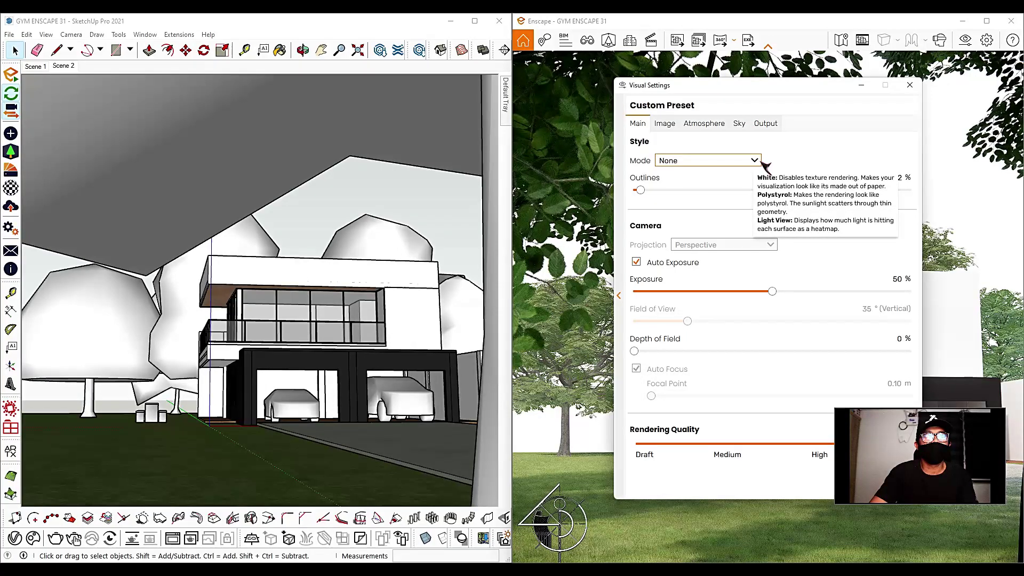
{"action": "left_click", "coordinate": [664, 124]}
{"action": "left_click", "coordinate": [703, 126]}
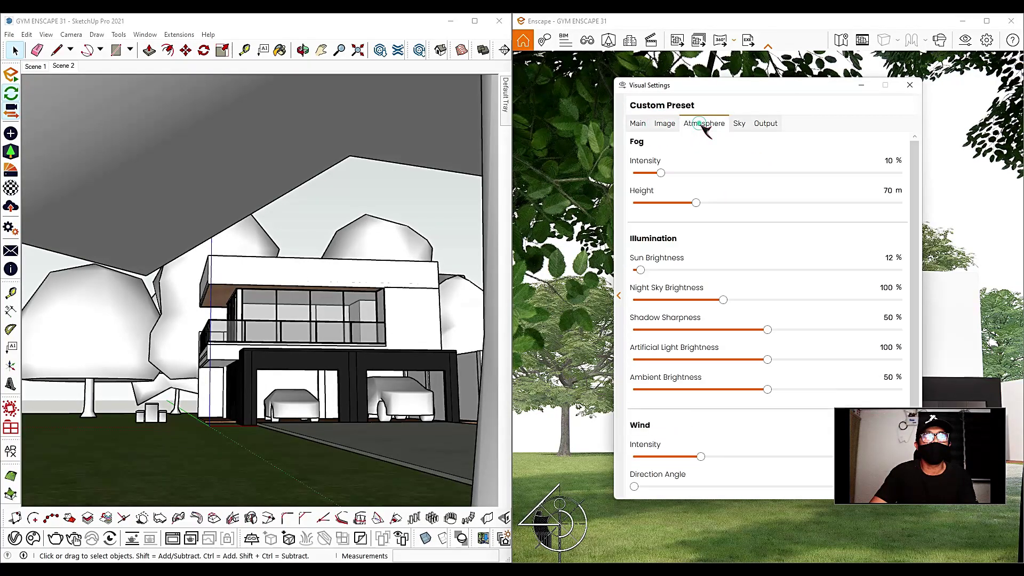
{"action": "left_click", "coordinate": [739, 125]}
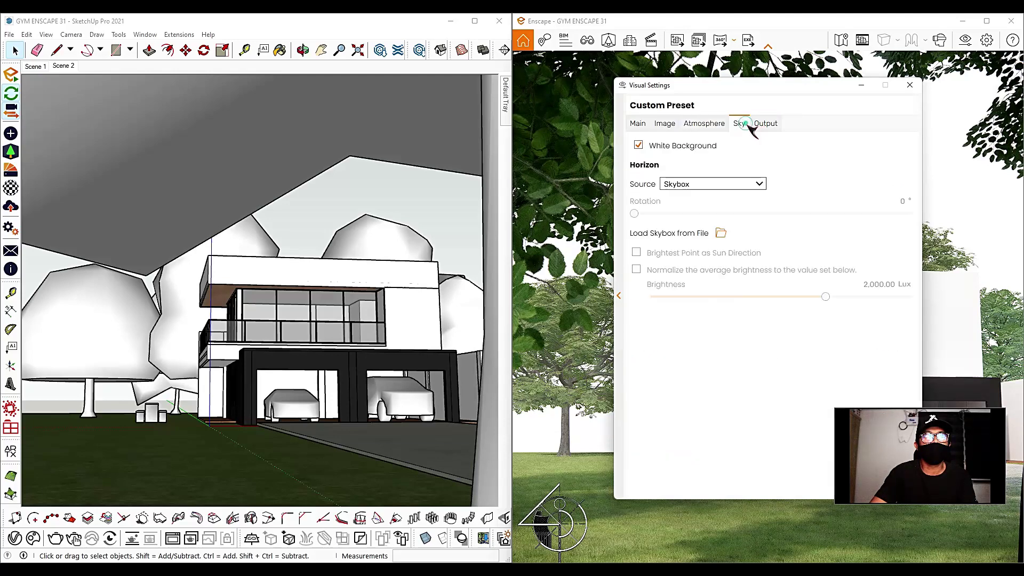
{"action": "left_click", "coordinate": [638, 145]}
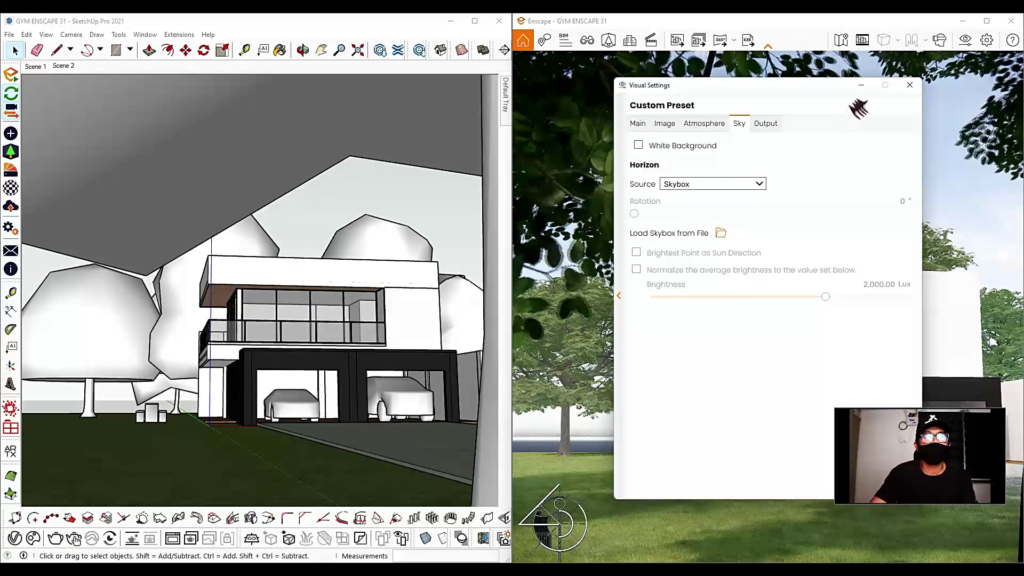
{"action": "left_click", "coordinate": [909, 85]}
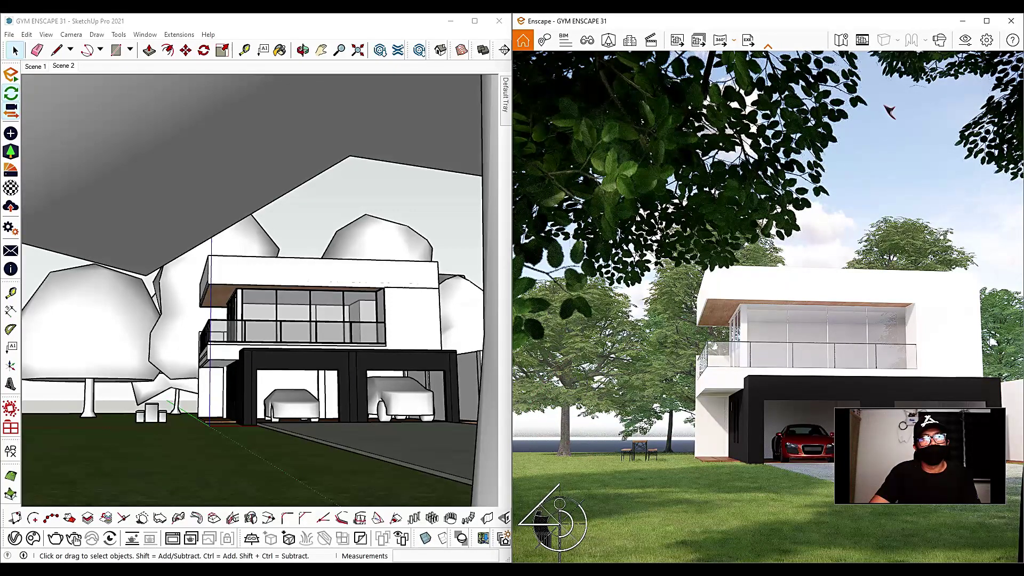
Step: Filter the Enscape vegetation assets by the hedge tag instead of tree and choose the English Laurel 02 hedge
{"action": "mouse_move", "coordinate": [110, 413]}
{"action": "middle_mouse_down"}
{"action": "mouse_move", "coordinate": [460, 404]}
{"action": "mouse_move", "coordinate": [218, 283]}
{"action": "middle_mouse_up"}
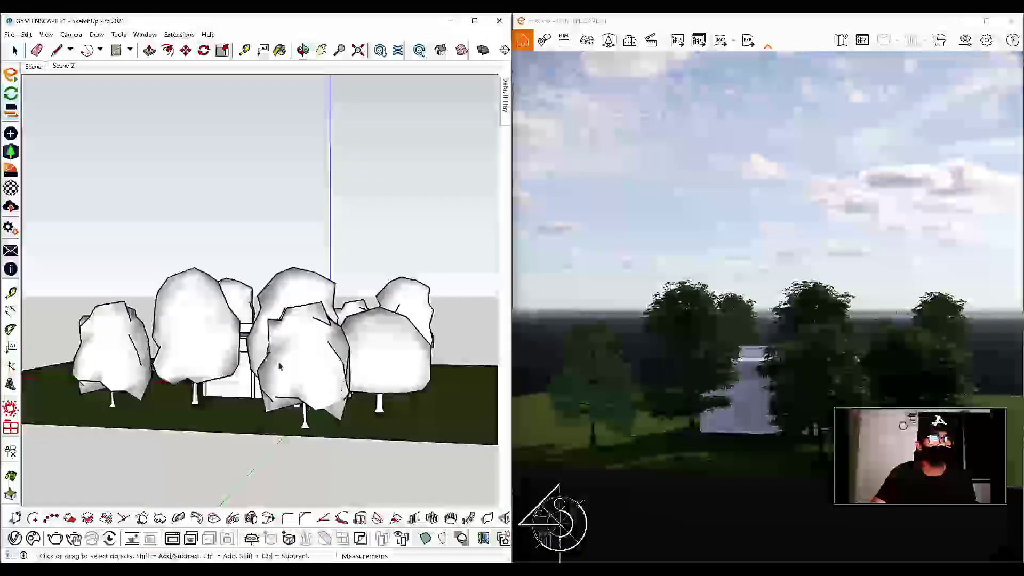
{"action": "left_click", "coordinate": [11, 152]}
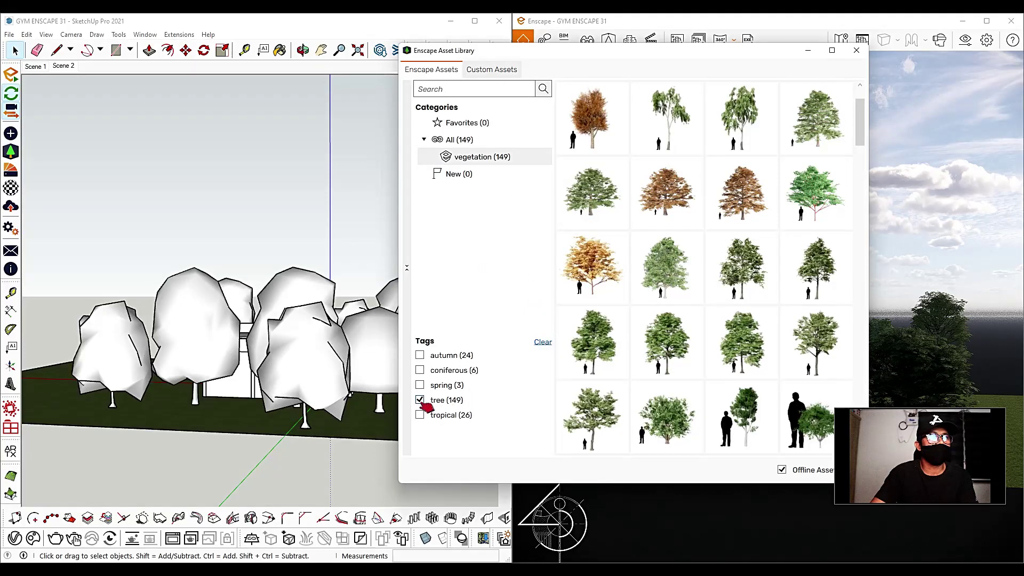
{"action": "left_click", "coordinate": [421, 399]}
{"action": "left_click", "coordinate": [450, 406]}
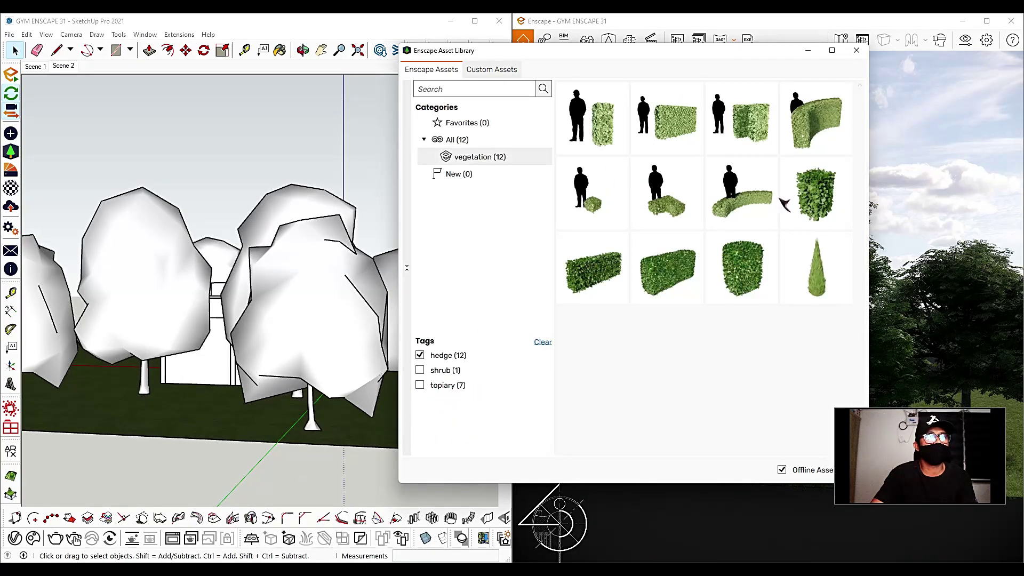
{"action": "mouse_move", "coordinate": [679, 285]}
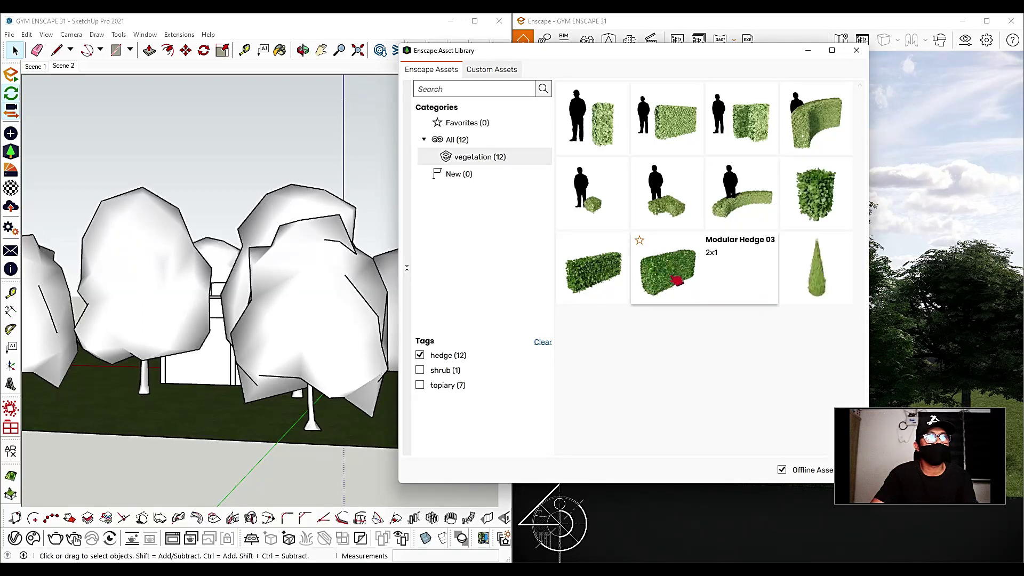
{"action": "mouse_move", "coordinate": [717, 136]}
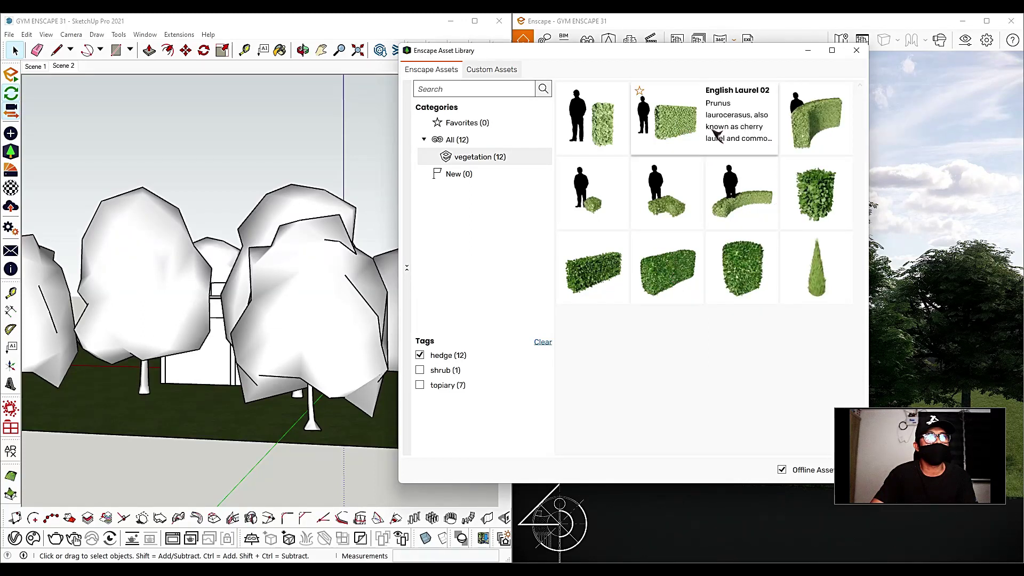
{"action": "left_click", "coordinate": [667, 136]}
Step: Place the hedge on the open lawn near the tree on the picnic table side of the house
{"action": "scroll", "coordinate": [320, 391], "scroll_direction": "down", "scroll_amount": 5}
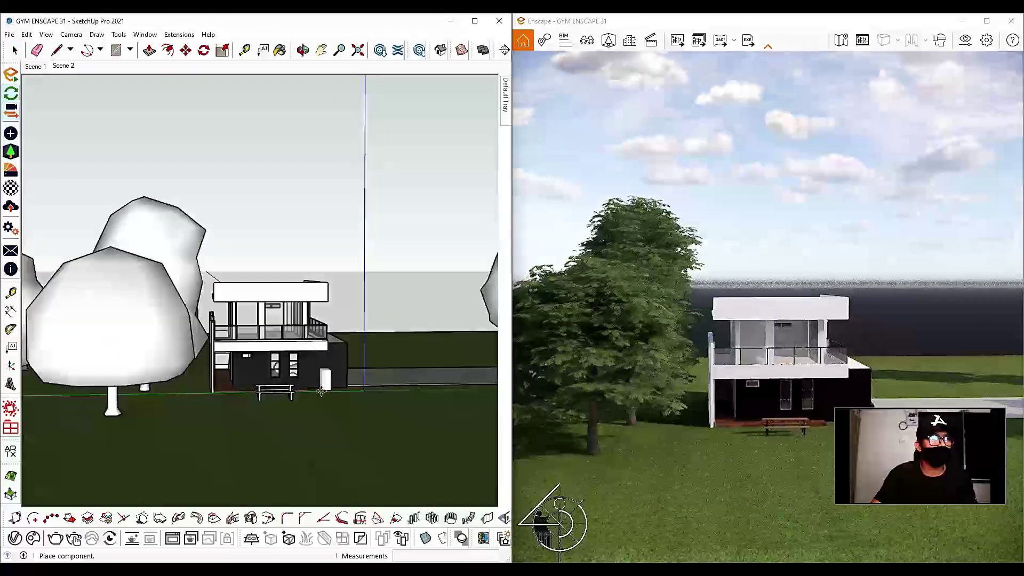
{"action": "scroll", "coordinate": [94, 395], "scroll_direction": "up", "scroll_amount": 10}
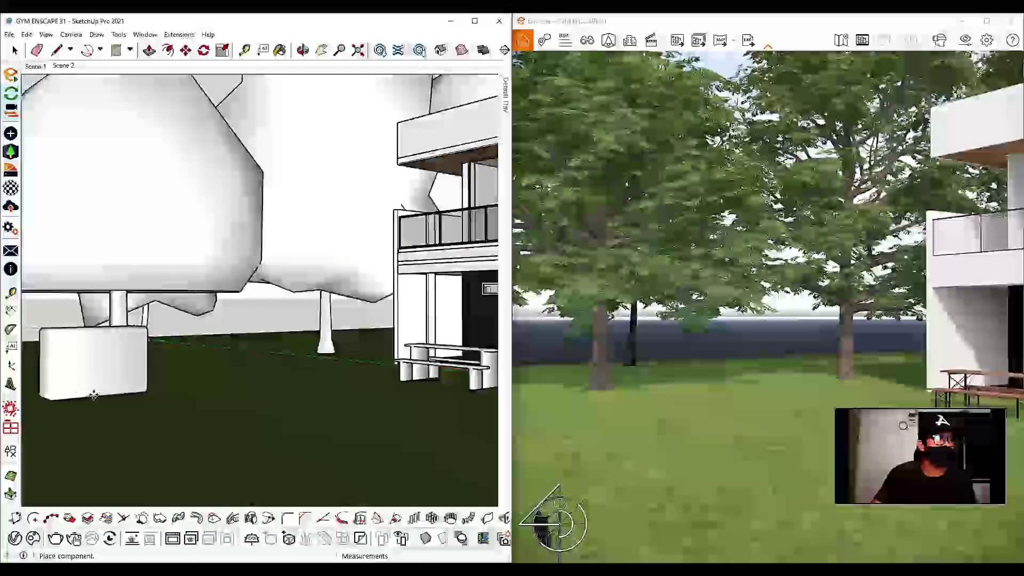
{"action": "left_click", "coordinate": [90, 395]}
Step: Move the hedge by its lower corner about 8.19 m so it meets the white wall at the tiled patio corner
{"action": "mouse_move", "coordinate": [188, 384]}
{"action": "middle_mouse_down"}
{"action": "mouse_move", "coordinate": [237, 452]}
{"action": "mouse_move", "coordinate": [393, 371]}
{"action": "middle_mouse_up"}
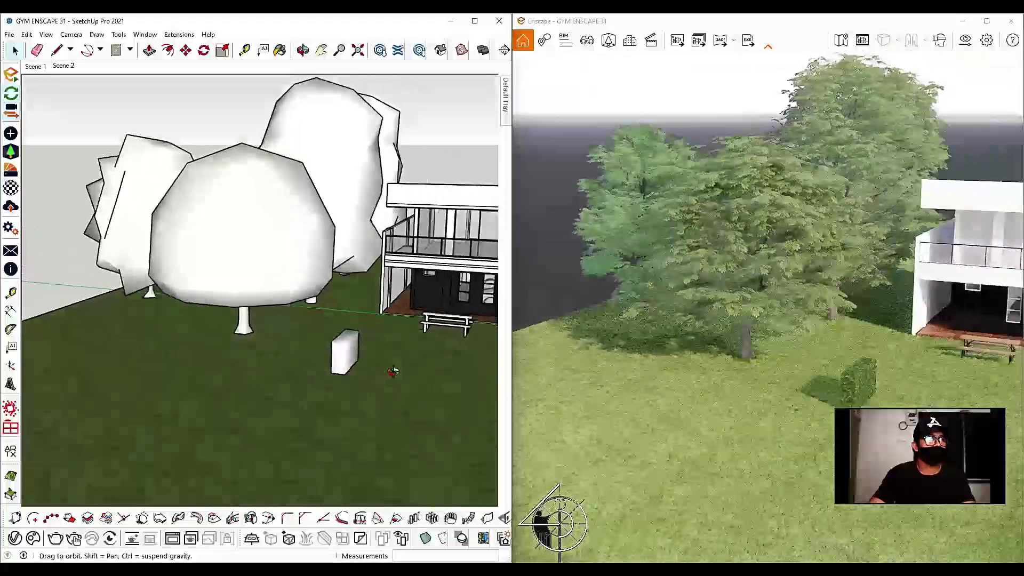
{"action": "left_click", "coordinate": [343, 361]}
{"action": "scroll", "coordinate": [354, 344], "scroll_direction": "up", "scroll_amount": 1}
{"action": "key", "text": "m"}
{"action": "scroll", "coordinate": [376, 336], "scroll_direction": "up", "scroll_amount": 4}
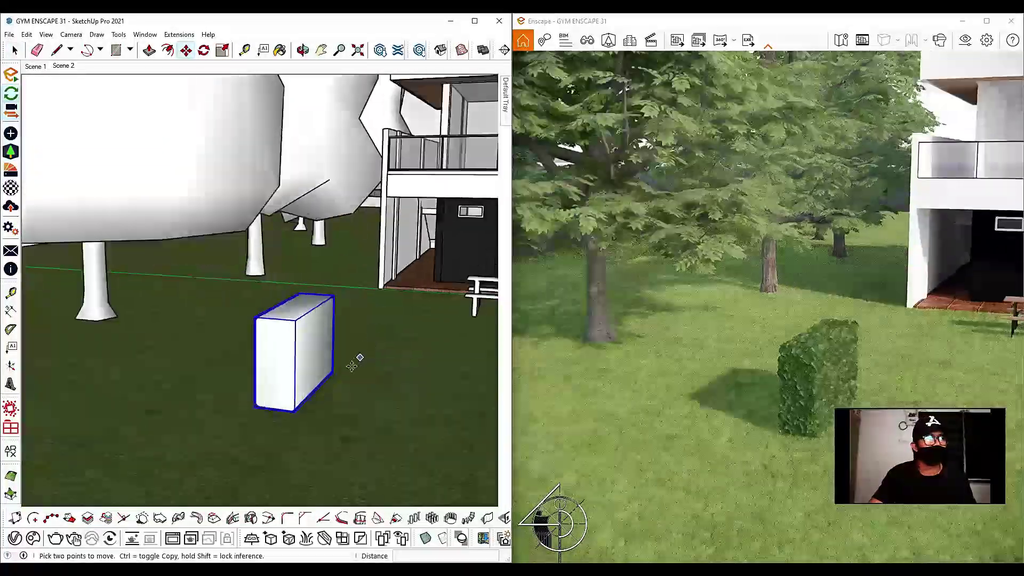
{"action": "scroll", "coordinate": [351, 366], "scroll_direction": "up", "scroll_amount": 2}
{"action": "left_click", "coordinate": [329, 373]}
{"action": "scroll", "coordinate": [377, 263], "scroll_direction": "up", "scroll_amount": 4}
{"action": "middle_click_drag", "start_coordinate": [373, 267], "coordinate": [166, 367]}
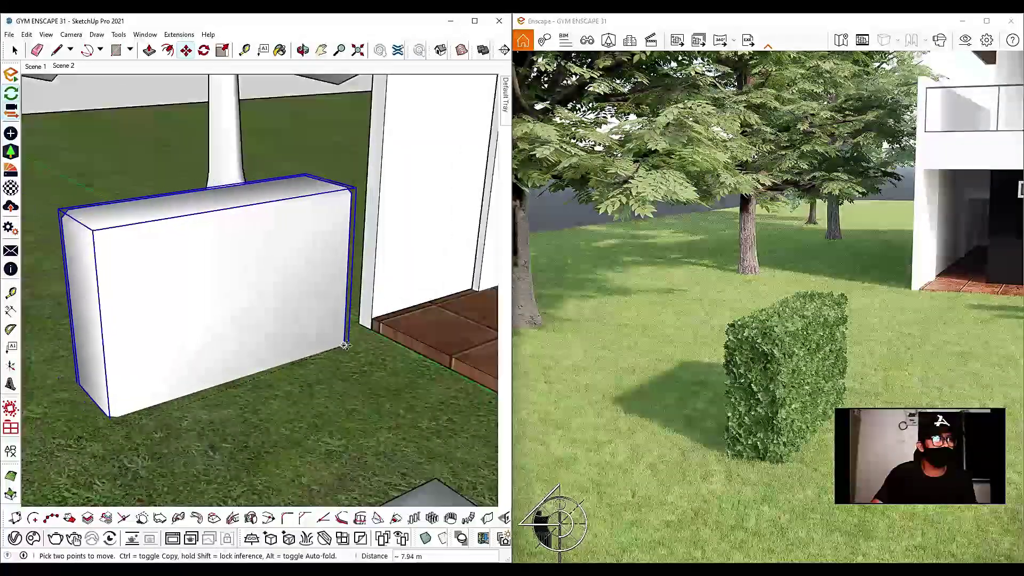
{"action": "left_click", "coordinate": [372, 331]}
{"action": "scroll", "coordinate": [641, 291], "scroll_direction": "down", "scroll_amount": 3}
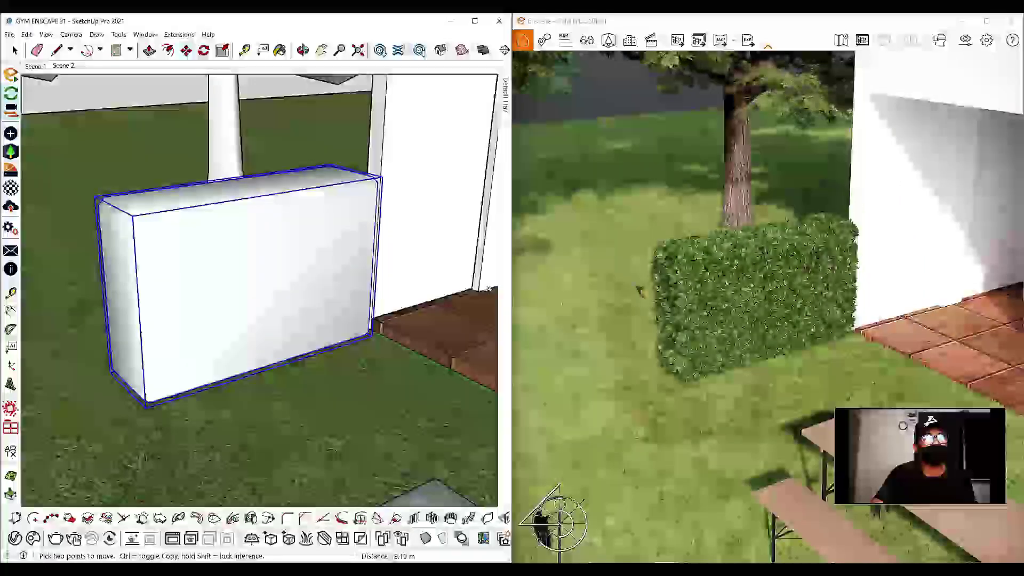
Step: Copy the hedge three times end to end, each about 2 m further, in a straight line away from the patio wall
{"action": "scroll", "coordinate": [386, 272], "scroll_direction": "down", "scroll_amount": 5}
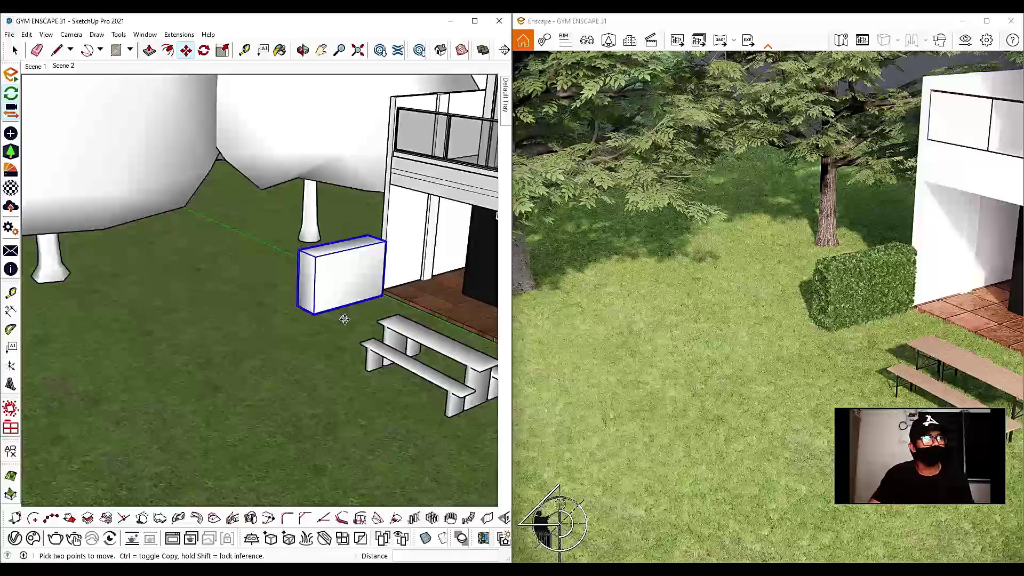
{"action": "left_click", "coordinate": [344, 319]}
{"action": "key", "text": "ctrl"}
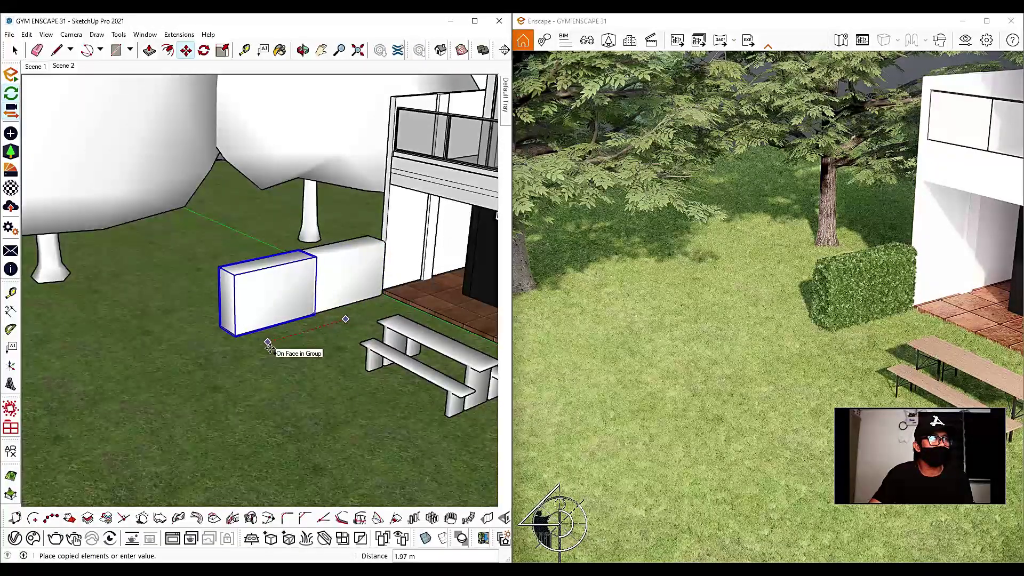
{"action": "left_click", "coordinate": [268, 344]}
{"action": "left_click", "coordinate": [223, 362]}
{"action": "key", "text": "ctrl"}
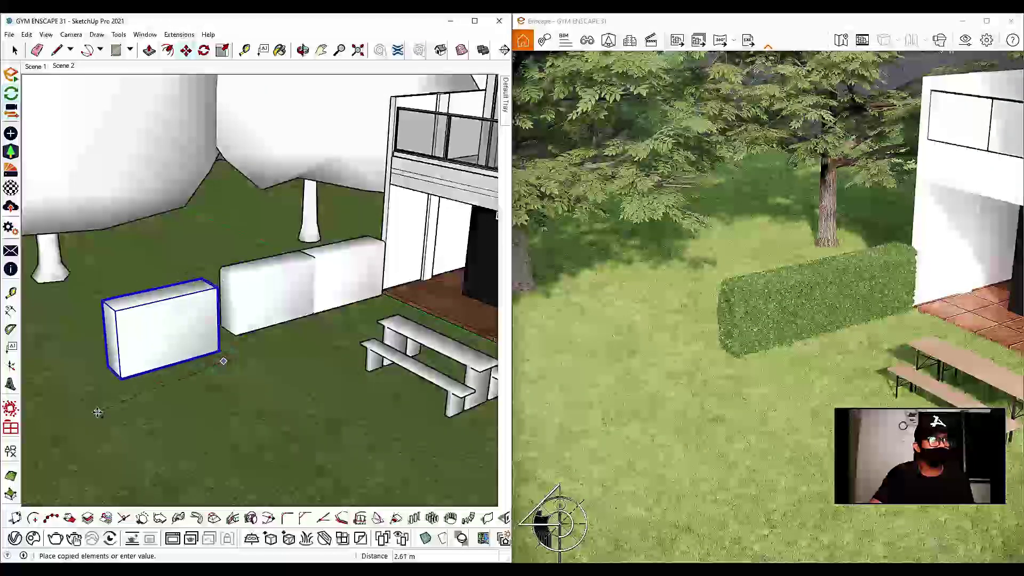
{"action": "left_click", "coordinate": [123, 392]}
{"action": "scroll", "coordinate": [450, 256], "scroll_direction": "down", "scroll_amount": 2}
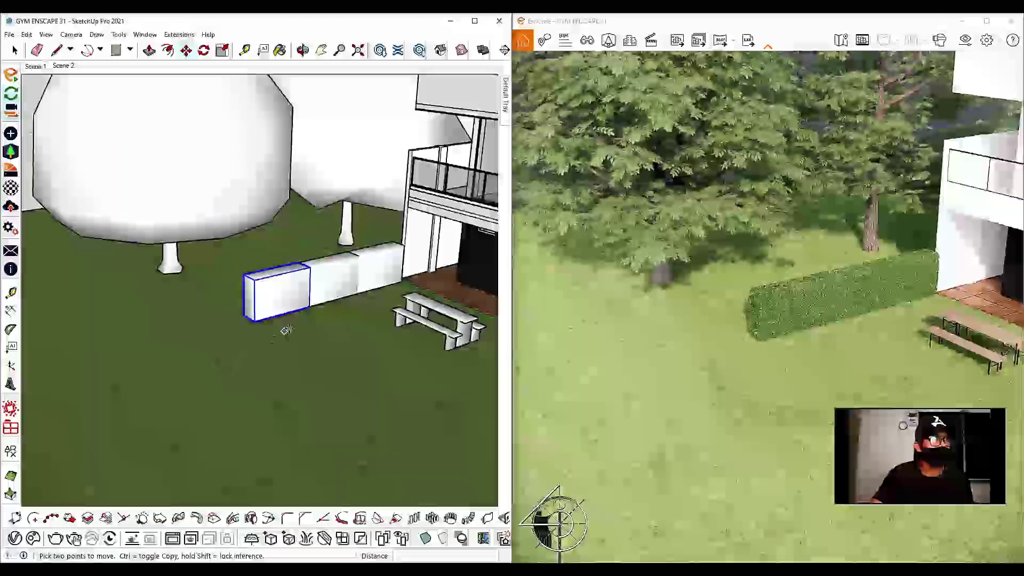
{"action": "left_click", "coordinate": [289, 325]}
{"action": "key", "text": "ctrl"}
{"action": "left_click", "coordinate": [231, 345]}
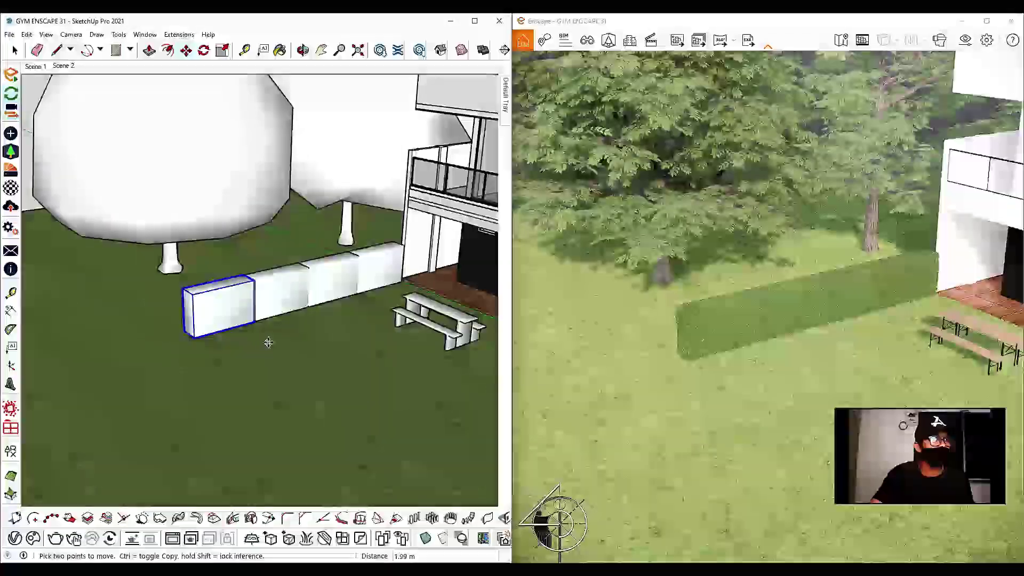
Step: Extend the hedge row with two more end-to-end copies, each about 2 m further from the patio wall, and return to Scene 2
{"action": "left_click", "coordinate": [269, 341]}
{"action": "key", "text": "ctrl"}
{"action": "left_click", "coordinate": [209, 359]}
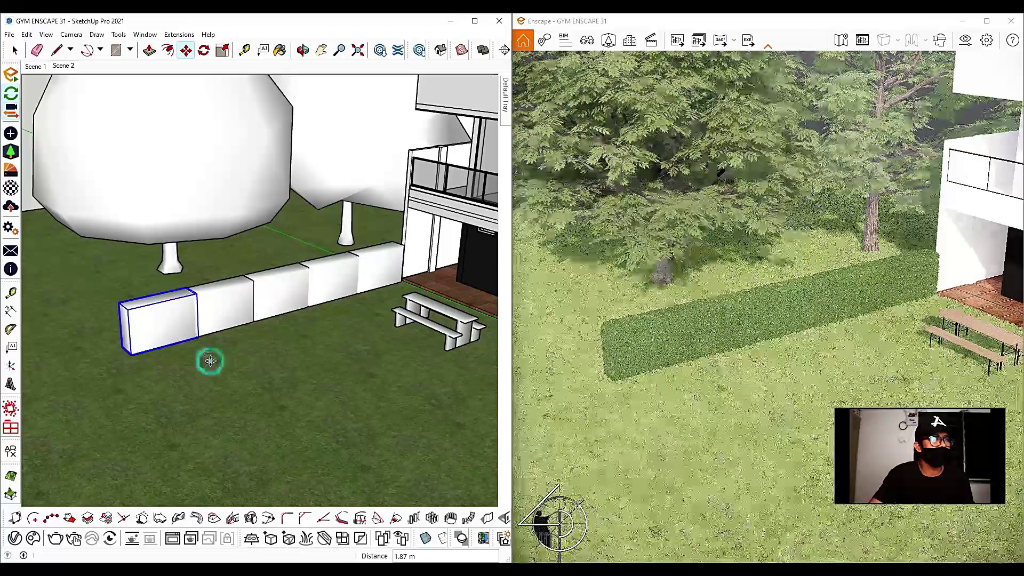
{"action": "left_click", "coordinate": [173, 377]}
{"action": "key", "text": "ctrl"}
{"action": "left_click", "coordinate": [95, 399]}
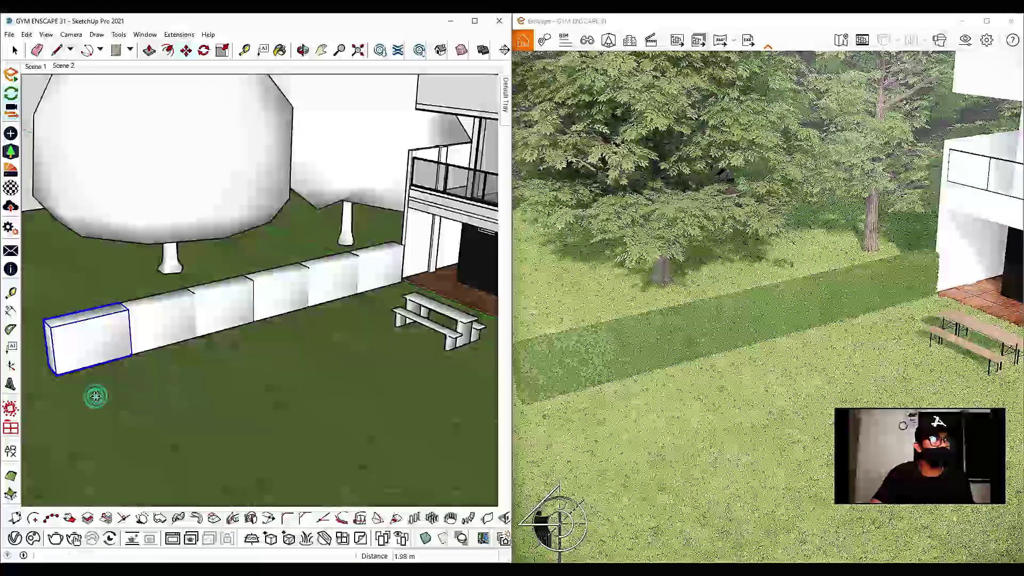
{"action": "key", "text": "space"}
{"action": "left_click", "coordinate": [64, 66]}
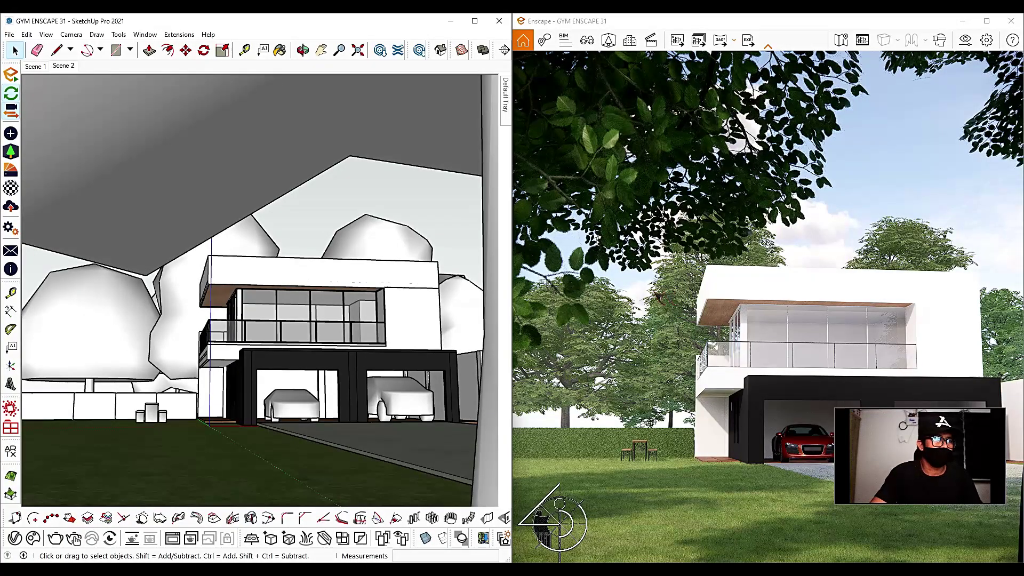
Step: Remove the hedge tag filter from the Enscape assets and show the people category
{"action": "left_click", "coordinate": [11, 152]}
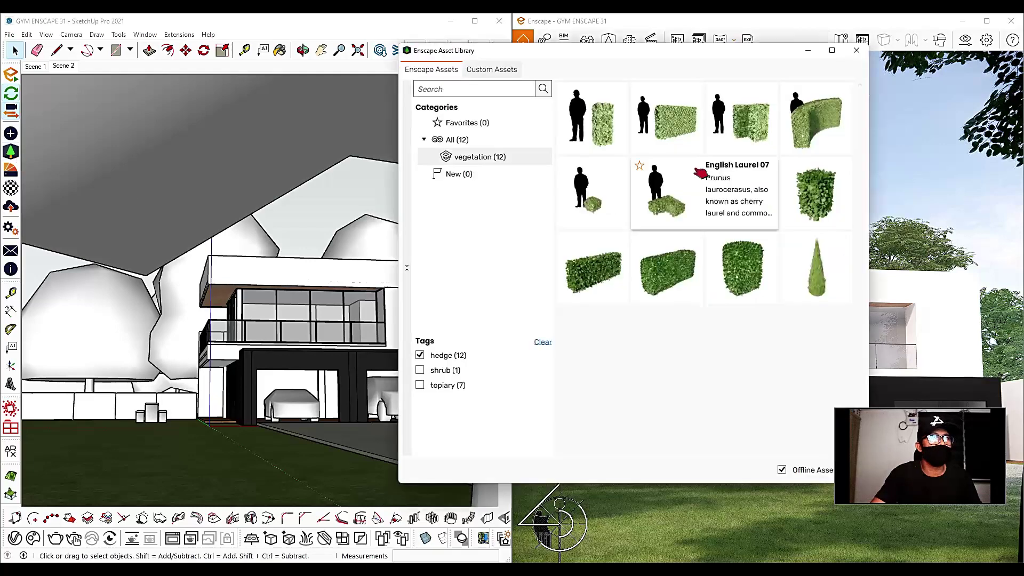
{"action": "left_click", "coordinate": [420, 355]}
{"action": "left_click", "coordinate": [486, 255]}
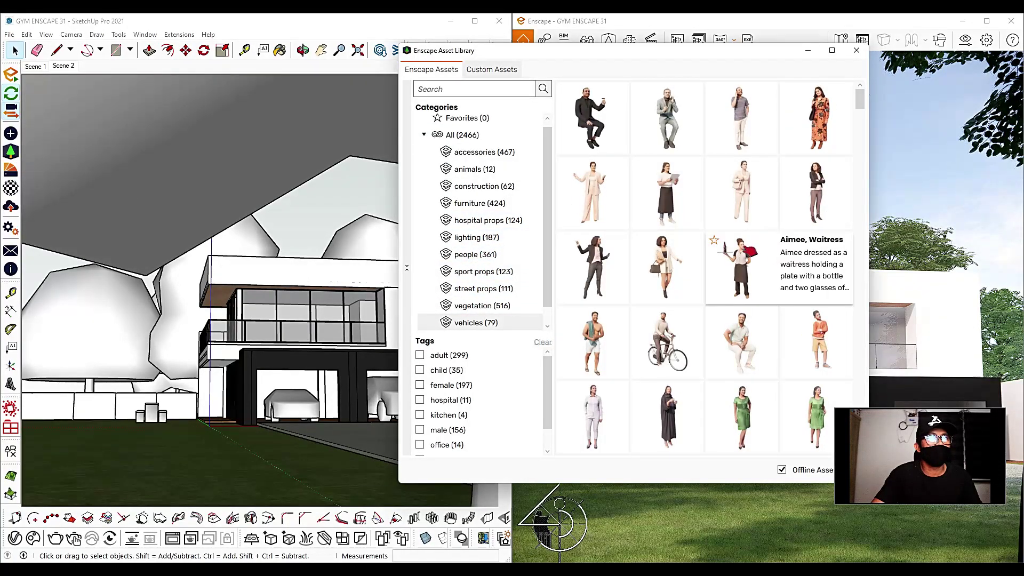
Step: Choose the man sitting cross-legged from the people assets and place him on the foreground lawn in front of the picnic table
{"action": "mouse_move", "coordinate": [760, 129]}
{"action": "mouse_move", "coordinate": [768, 252]}
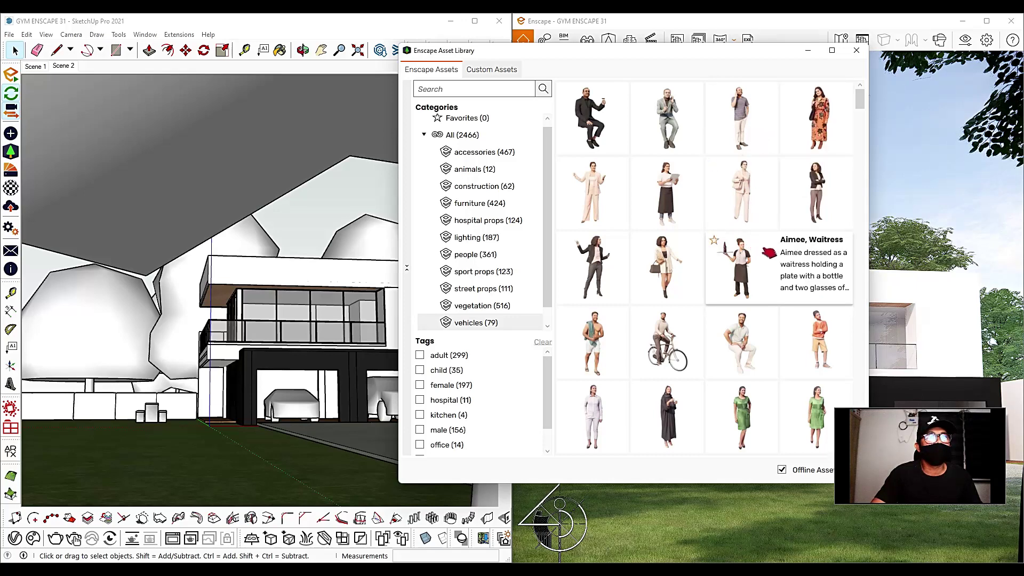
{"action": "mouse_move", "coordinate": [813, 351]}
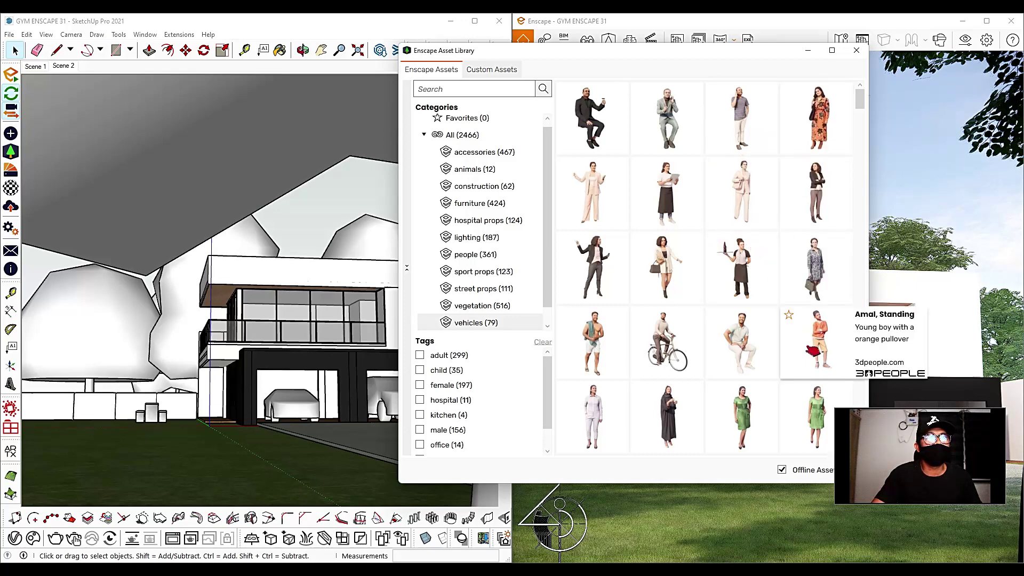
{"action": "scroll", "coordinate": [725, 261], "scroll_direction": "down", "scroll_amount": 3}
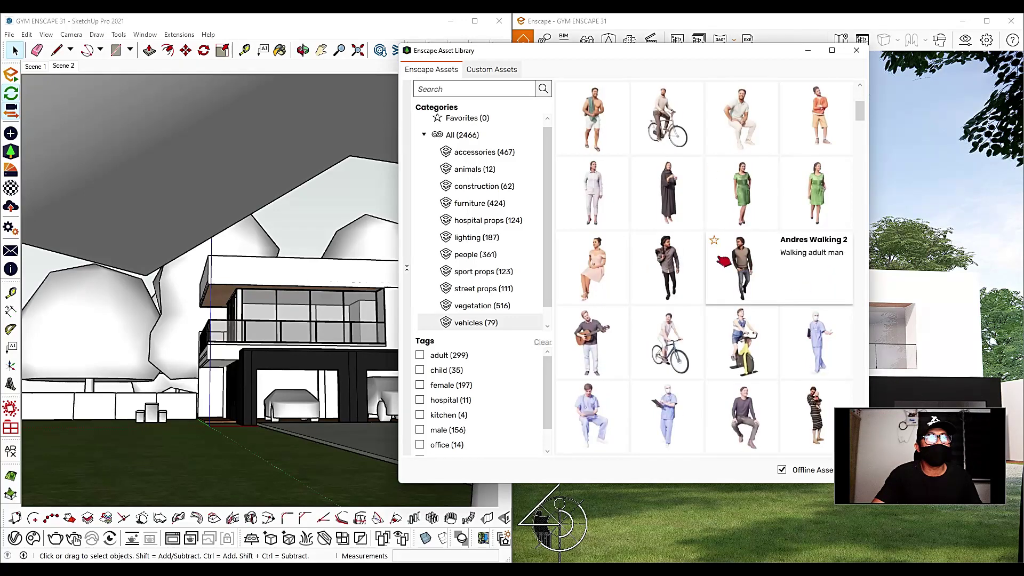
{"action": "scroll", "coordinate": [723, 261], "scroll_direction": "down", "scroll_amount": 1}
{"action": "scroll", "coordinate": [723, 262], "scroll_direction": "down", "scroll_amount": 4}
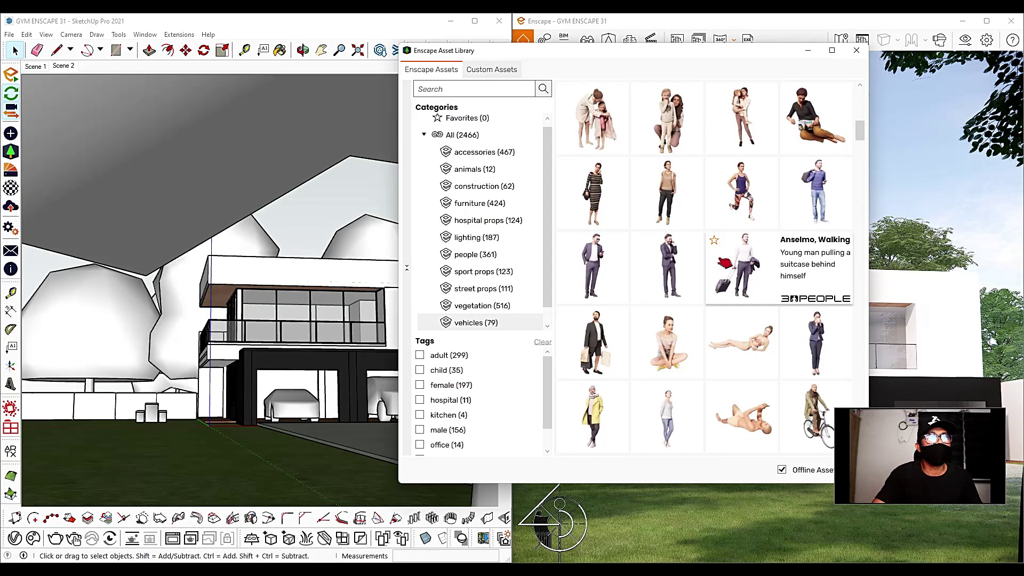
{"action": "scroll", "coordinate": [741, 266], "scroll_direction": "down", "scroll_amount": 3}
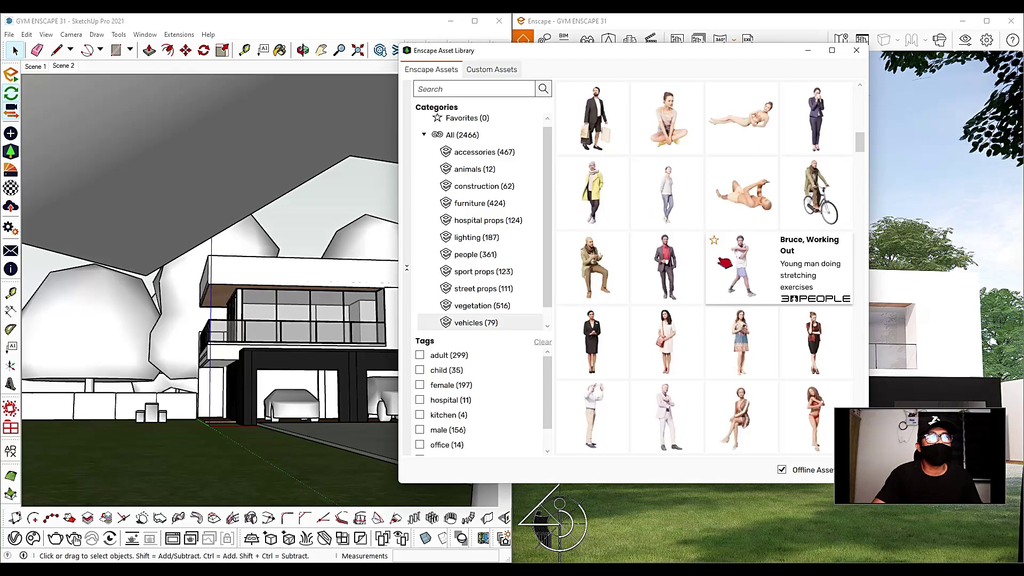
{"action": "scroll", "coordinate": [725, 262], "scroll_direction": "down", "scroll_amount": 1}
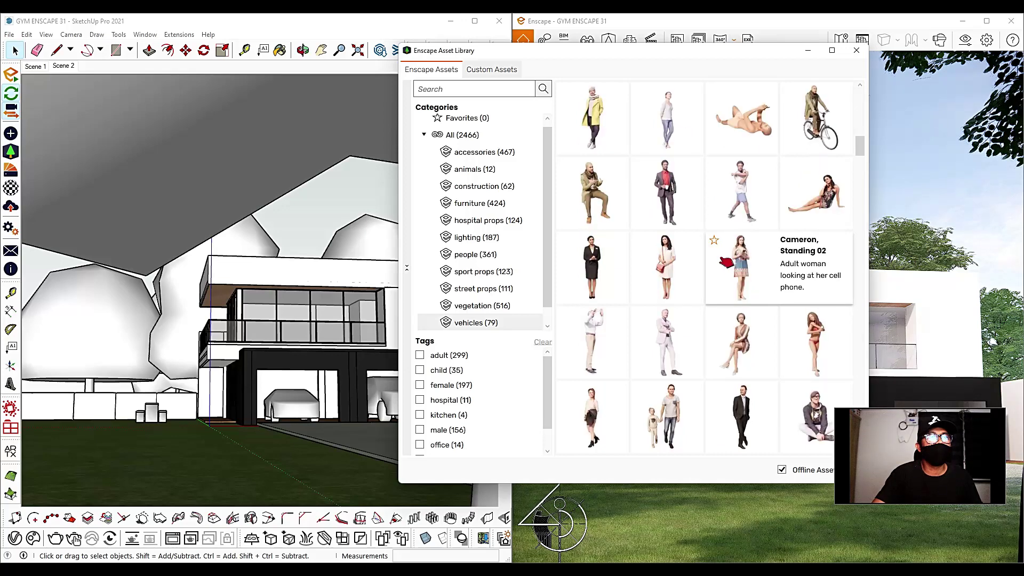
{"action": "left_click", "coordinate": [812, 417]}
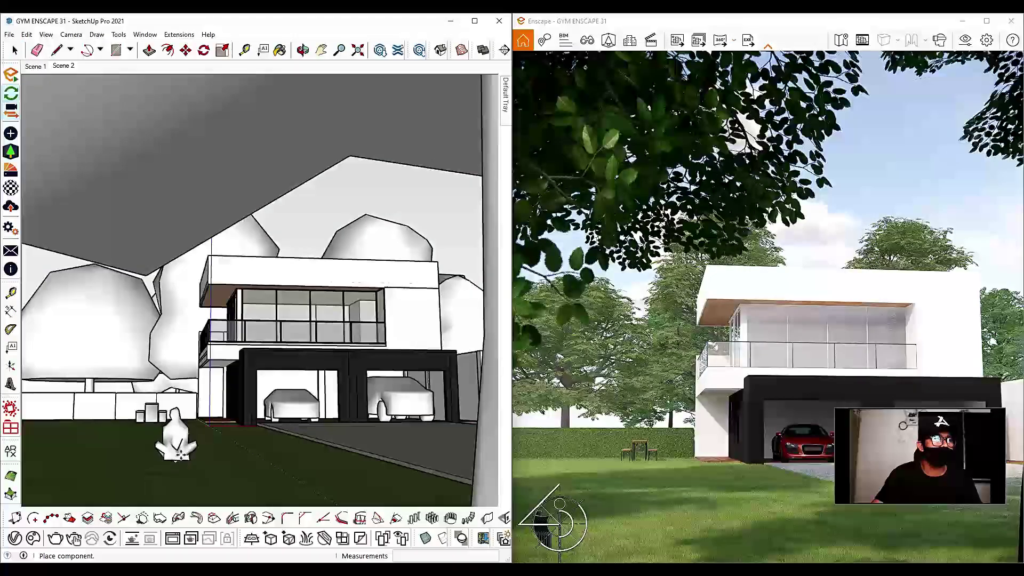
{"action": "left_click", "coordinate": [126, 486]}
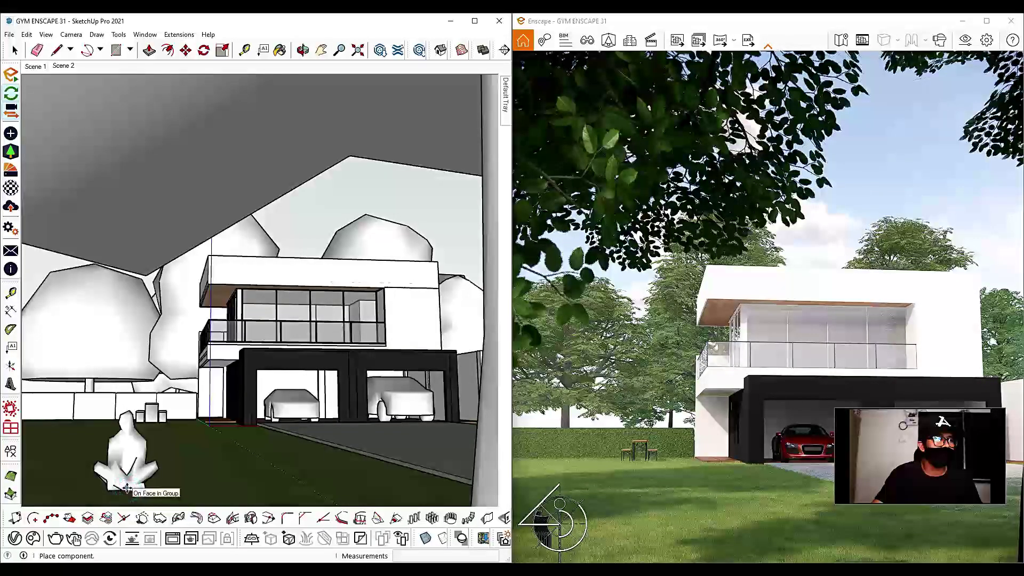